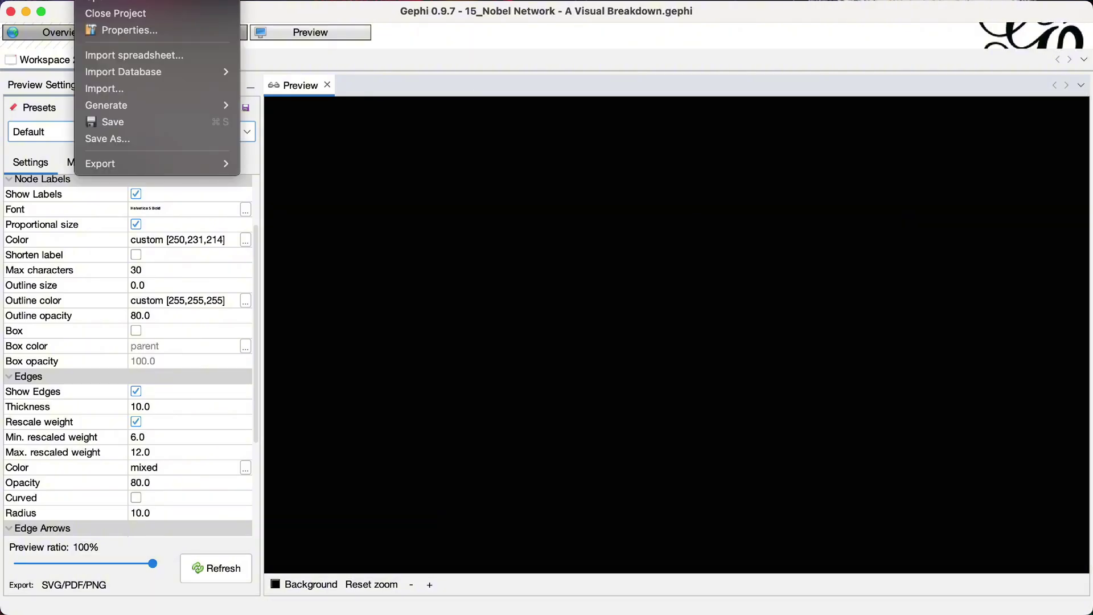
# Import PyPackages.gexf into a new workspace as an undirected graph of 109 nodes and 778 edges.
pyautogui.press('super+o')
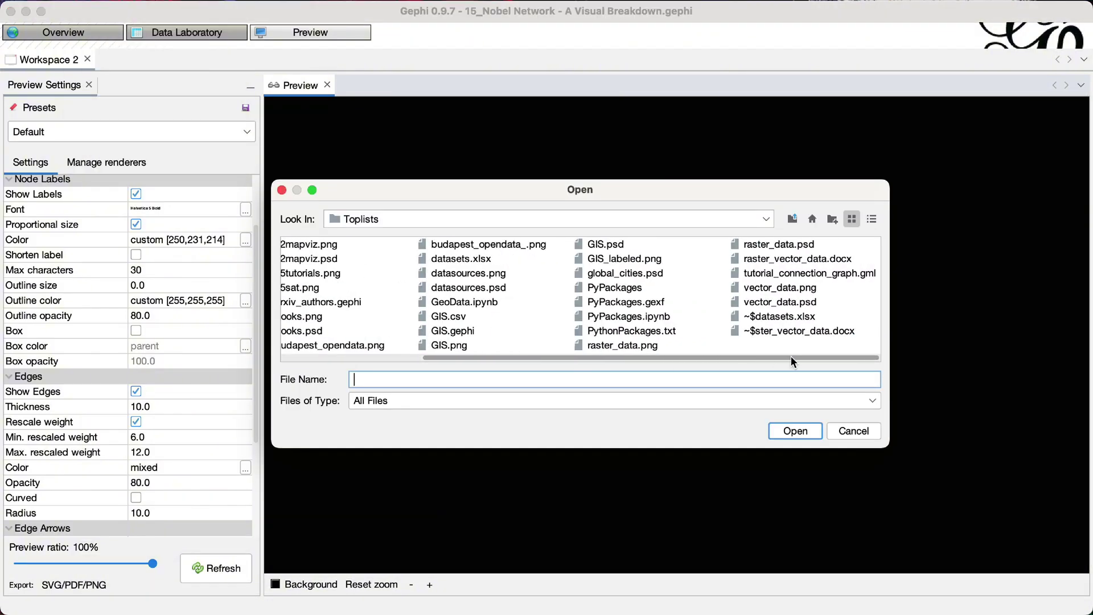
pyautogui.doubleClick(624, 302)
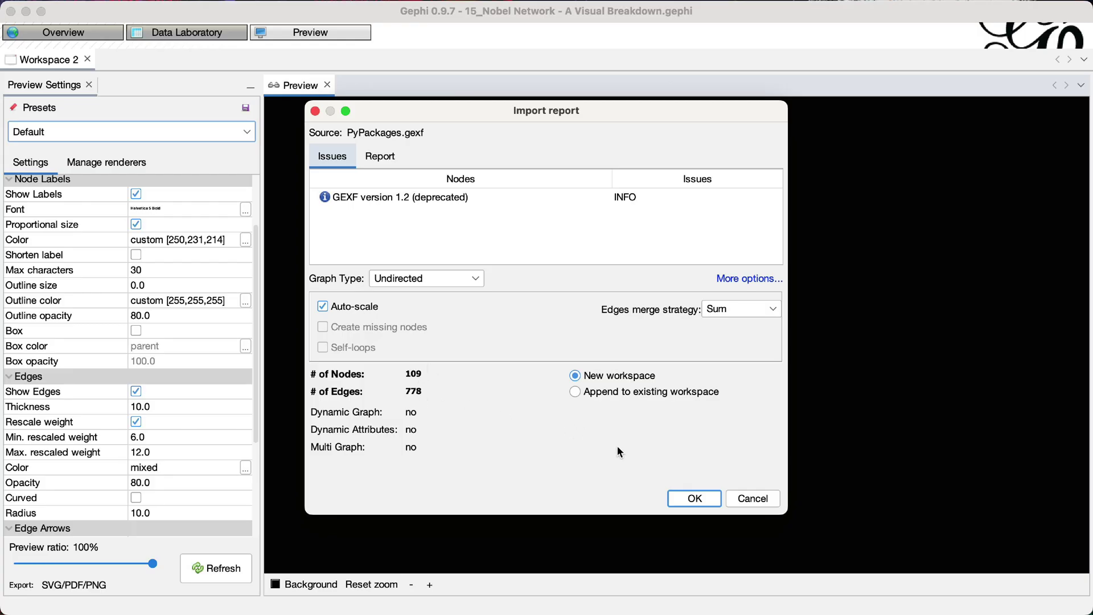
pyautogui.click(700, 501)
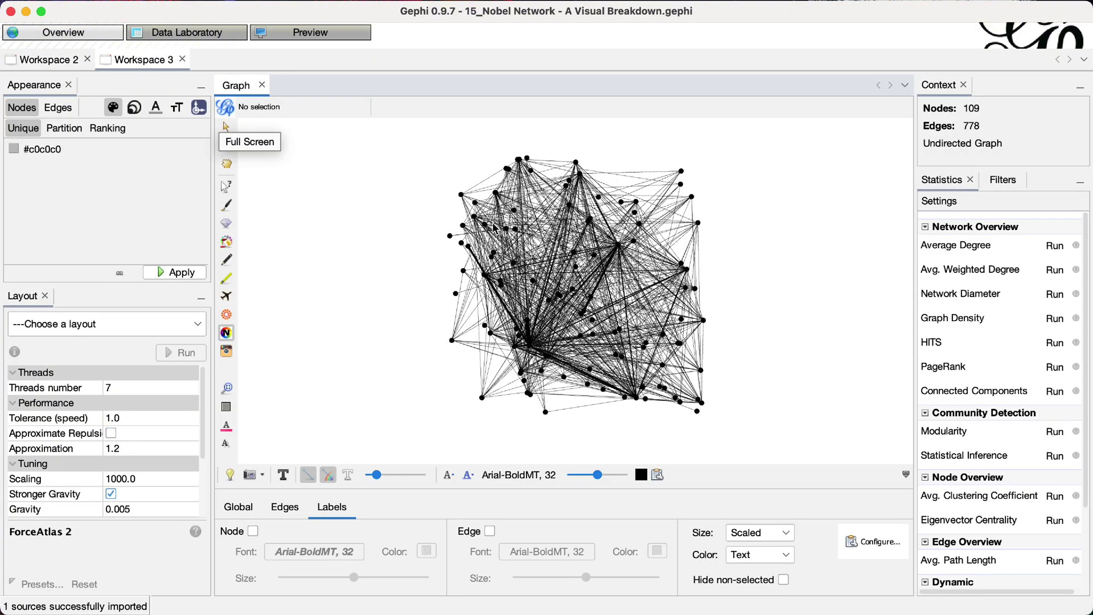
# Select the ForceAtlas 2 layout, set Tolerance to 100 and run it briefly.
pyautogui.click(180, 328)
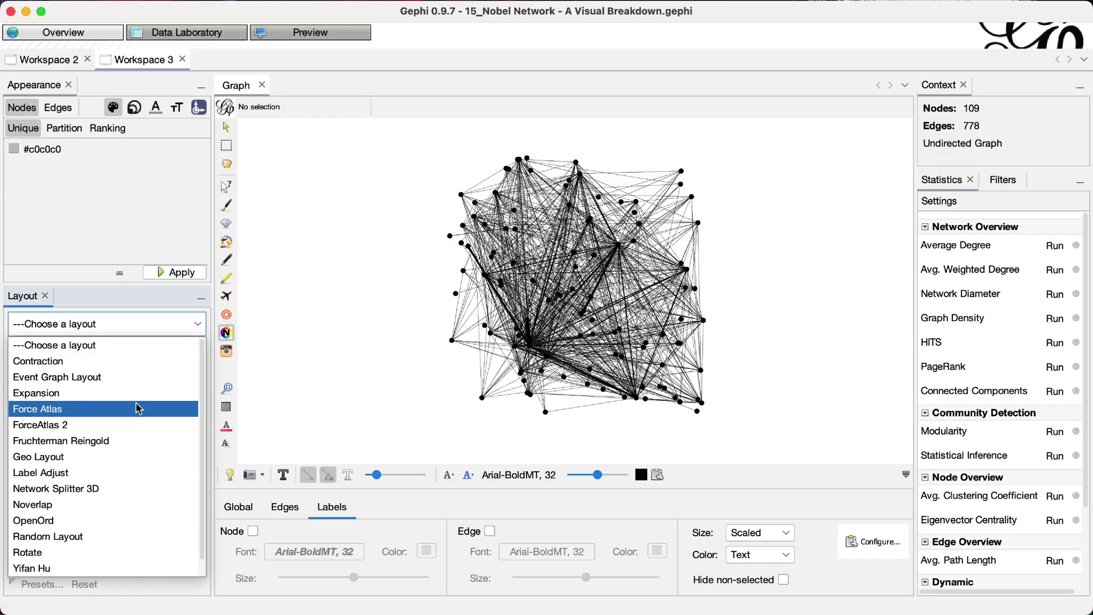
pyautogui.click(125, 420)
pyautogui.click(124, 415)
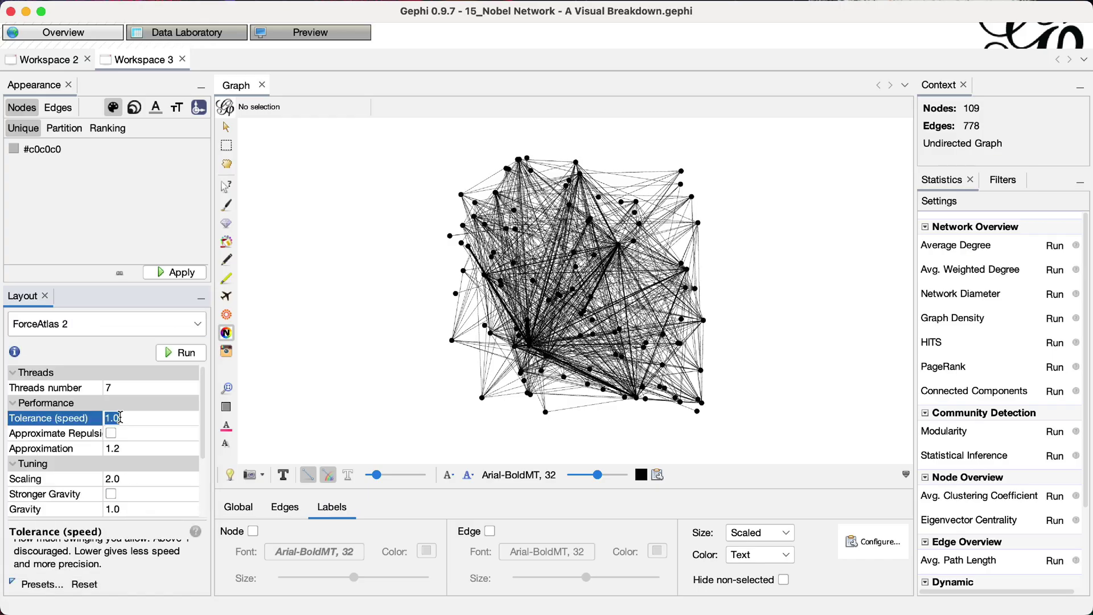
pyautogui.press('BackSpace')
pyautogui.press('BackSpace')
pyautogui.press('BackSpace')
pyautogui.write('100')
pyautogui.click(181, 352)
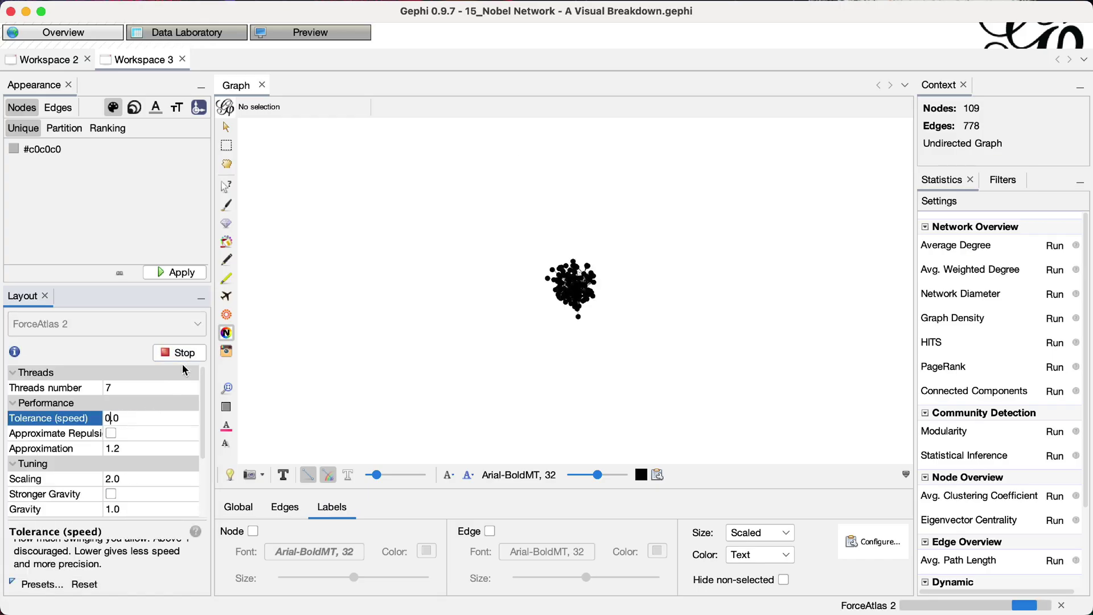
pyautogui.click(185, 351)
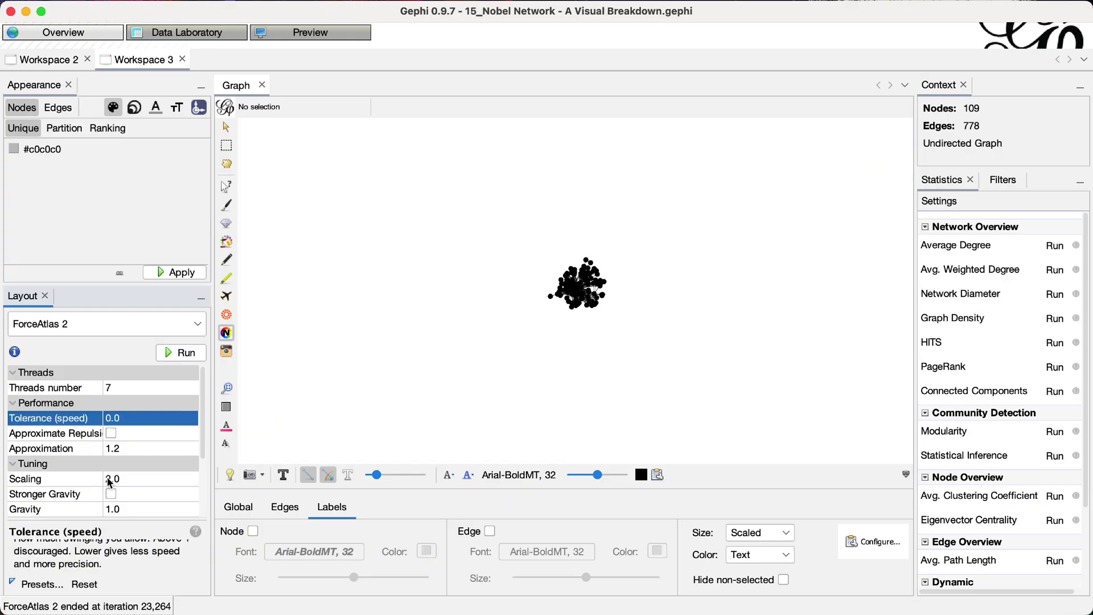
# Rerun ForceAtlas 2 with Scaling 100 and hide the label settings bar.
pyautogui.click(114, 478)
pyautogui.press('BackSpace')
pyautogui.press('BackSpace')
pyautogui.press('BackSpace')
pyautogui.write('100')
pyautogui.click(186, 356)
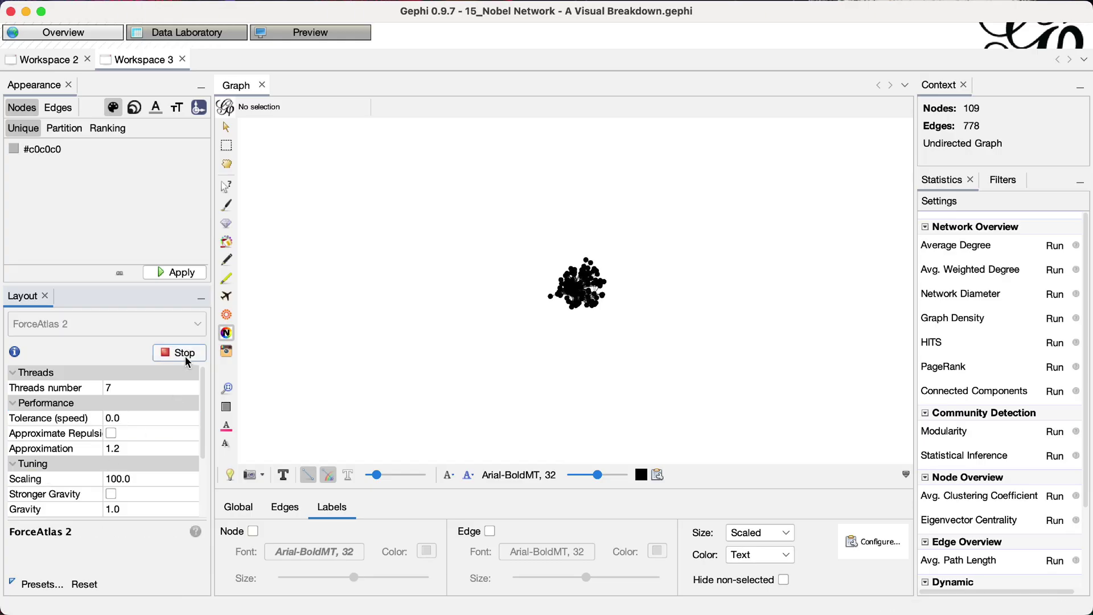
pyautogui.click(186, 354)
pyautogui.click(906, 474)
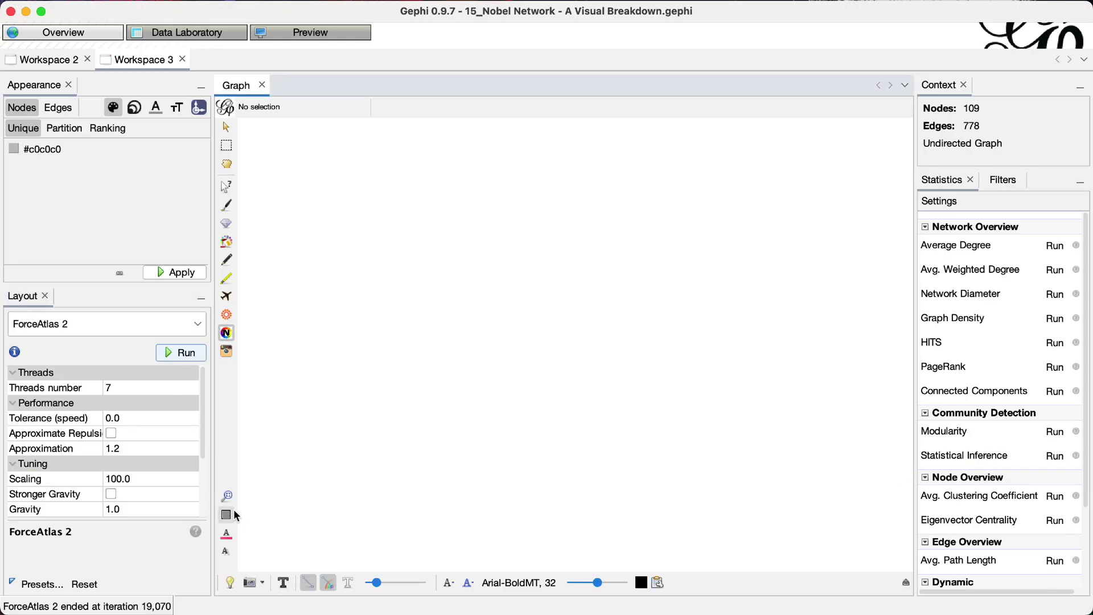
# Scatter the nodes with Random Layout, then run ForceAtlas 2 at Scaling 10.
pyautogui.click(159, 331)
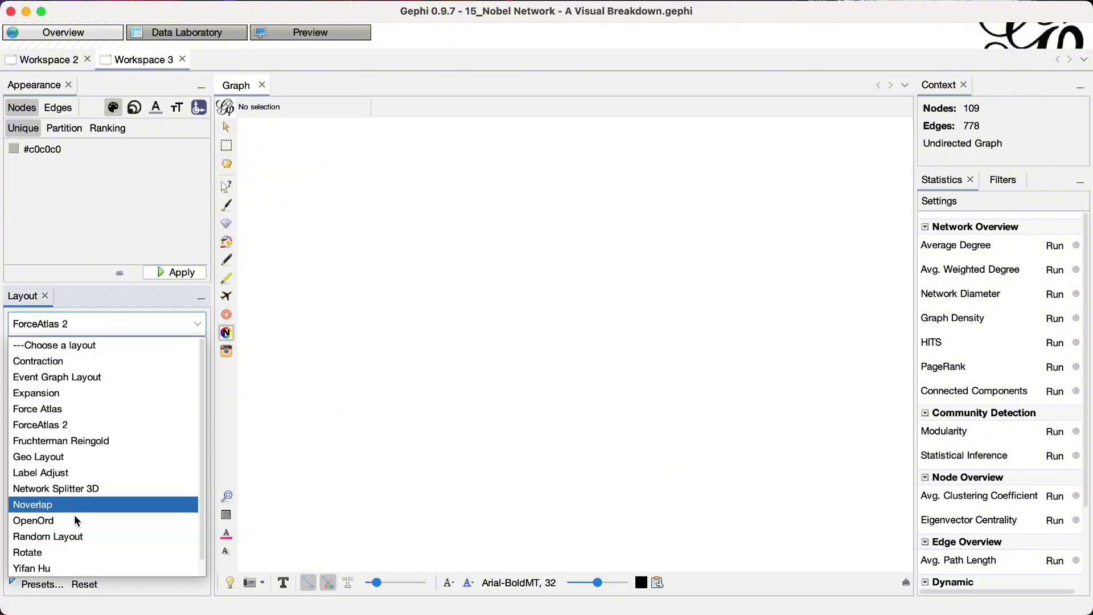
pyautogui.click(69, 537)
pyautogui.click(181, 352)
pyautogui.click(125, 323)
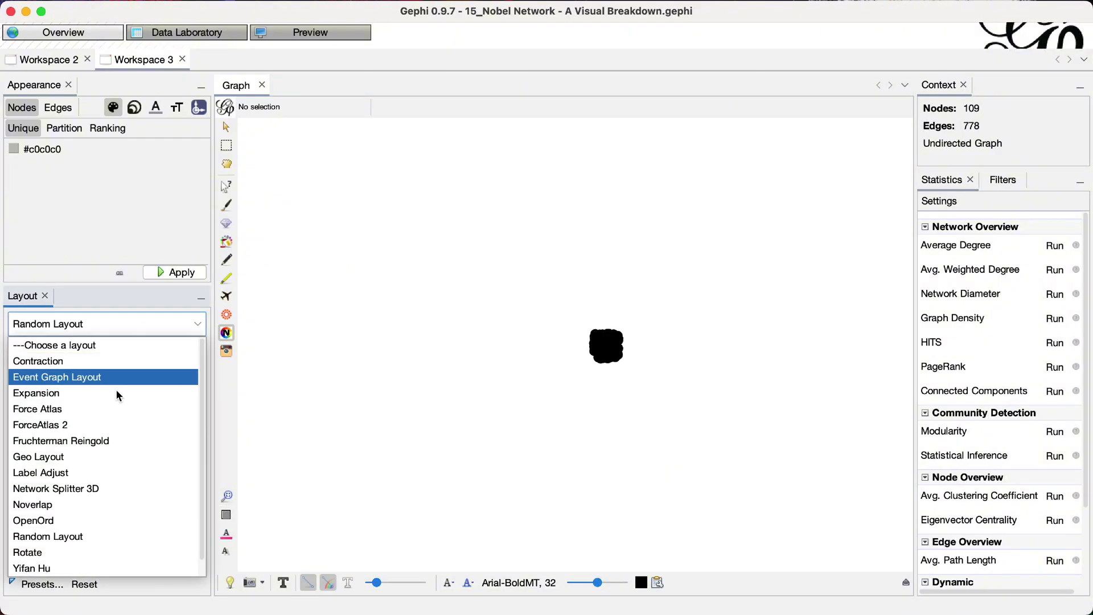
pyautogui.click(99, 425)
pyautogui.click(116, 477)
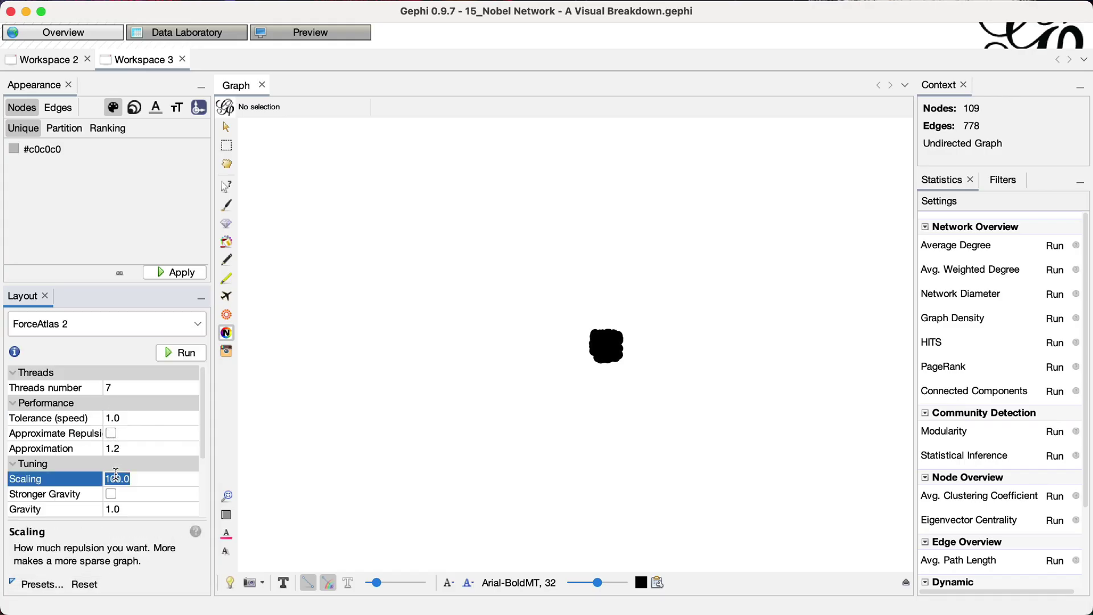
pyautogui.write('10')
pyautogui.click(189, 353)
# Stop the layout and rerun ForceAtlas 2 with Dissuade Hubs enabled.
pyautogui.click(187, 352)
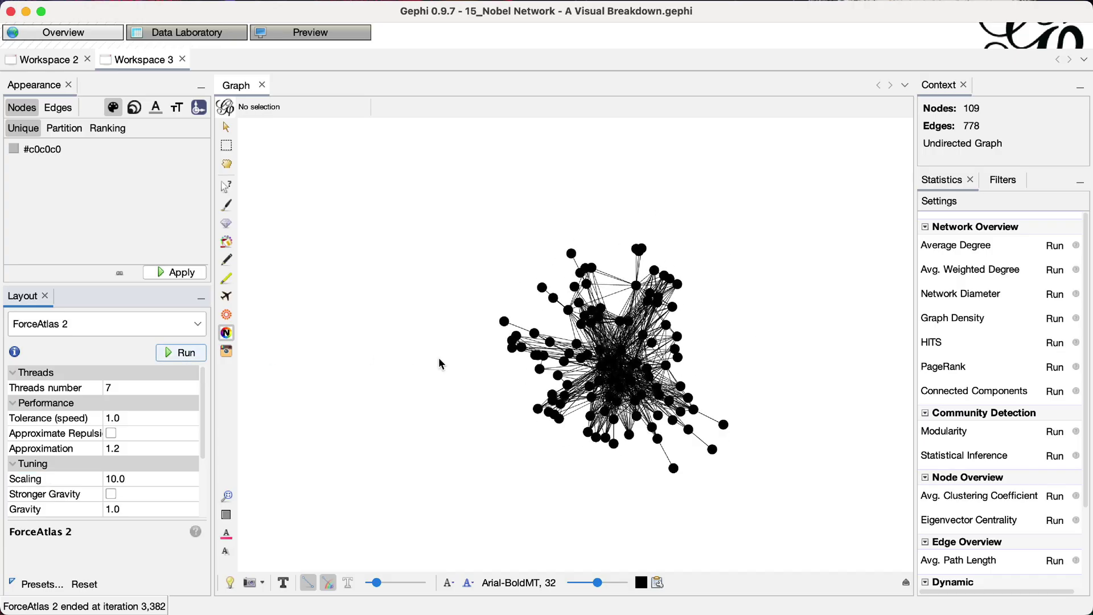
pyautogui.scroll(5, 580, 331)
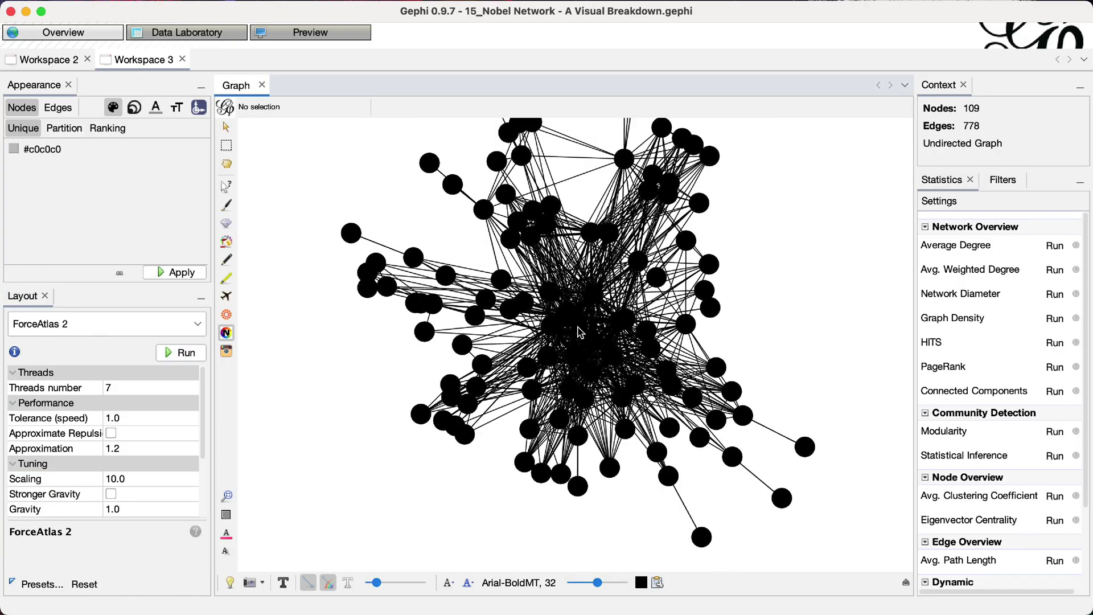
pyautogui.scroll(-5, 580, 331)
pyautogui.scroll(-1, 165, 392)
pyautogui.scroll(1, 432, 357)
pyautogui.scroll(-1, 152, 472)
pyautogui.scroll(-2, 152, 472)
pyautogui.click(111, 476)
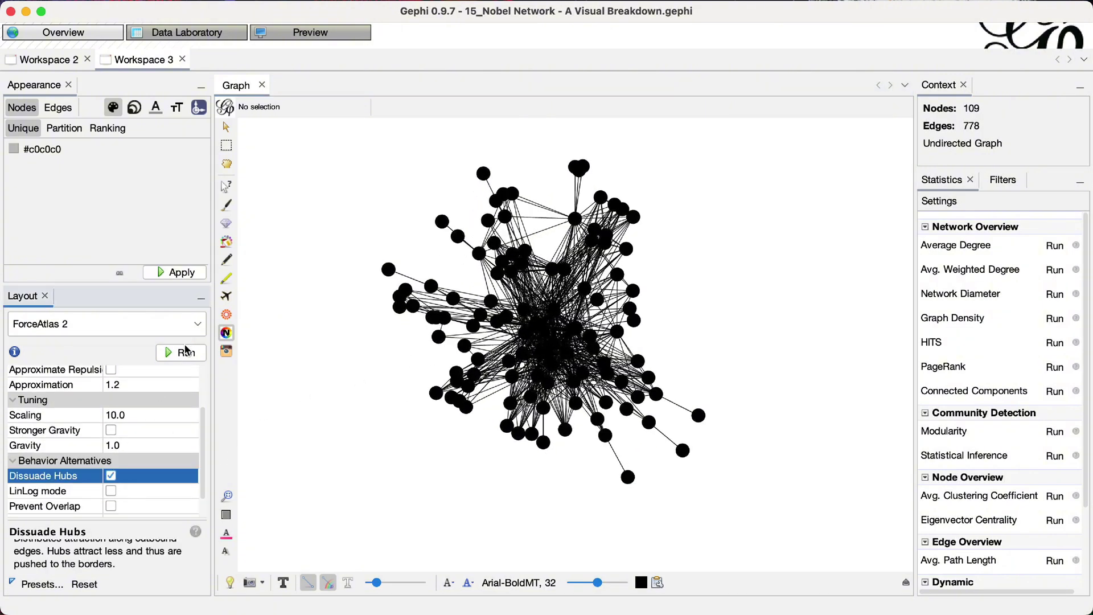
pyautogui.click(185, 352)
pyautogui.click(185, 351)
# Set ForceAtlas 2 Scaling to 25 and Gravity to 0.5.
pyautogui.click(117, 415)
pyautogui.write('2')
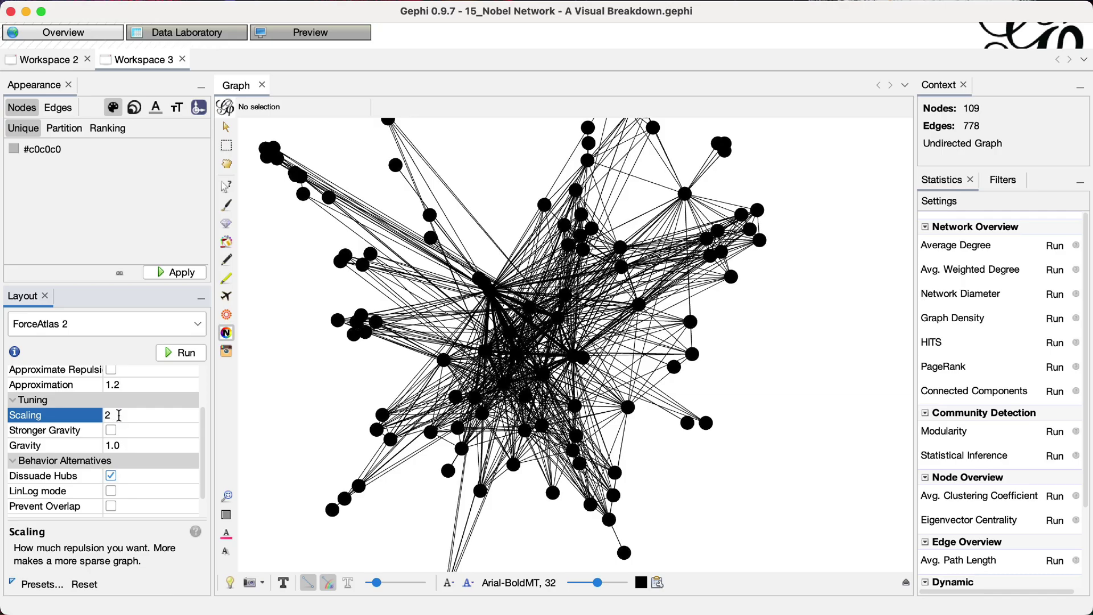
pyautogui.write('5')
pyautogui.click(116, 443)
pyautogui.write('0.5')
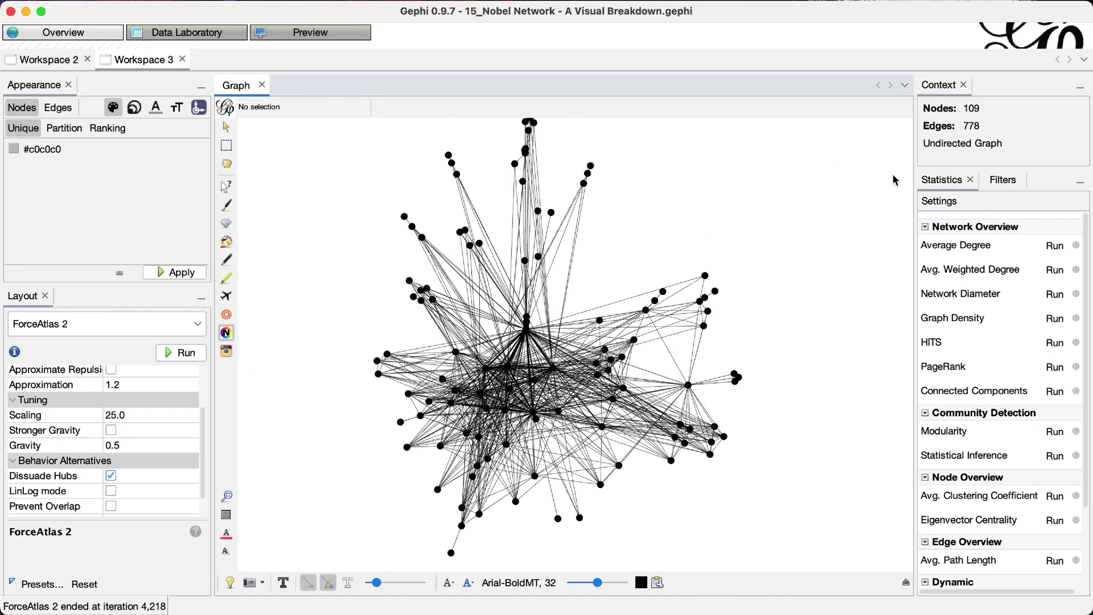
pyautogui.click(939, 180)
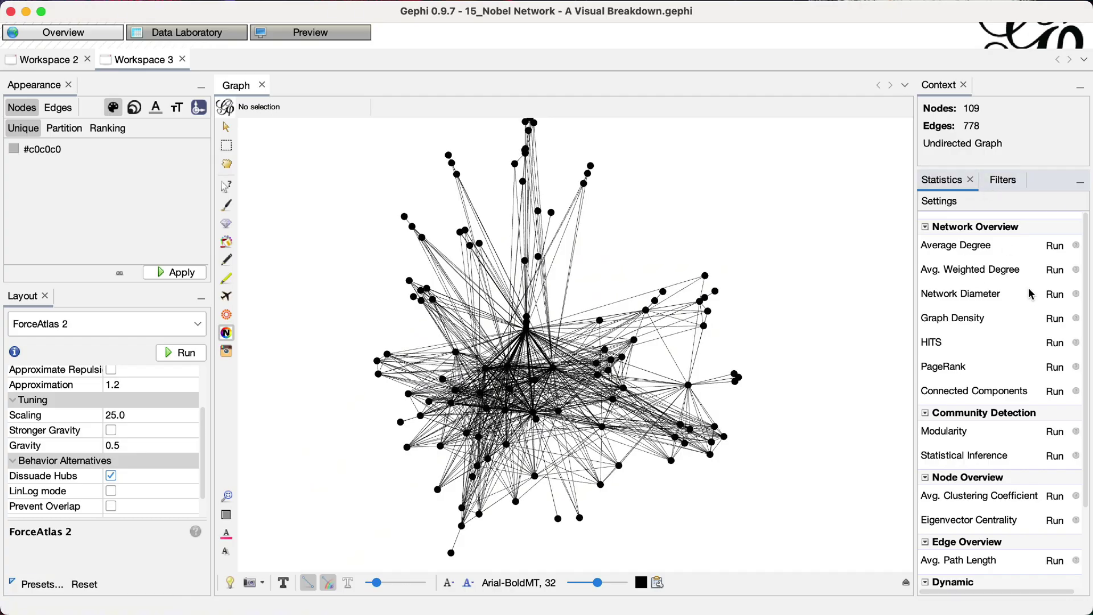
# Compute modularity (0.27) and rank node sizes by Modularity Class.
pyautogui.click(1055, 433)
pyautogui.click(651, 427)
pyautogui.click(134, 108)
pyautogui.click(64, 127)
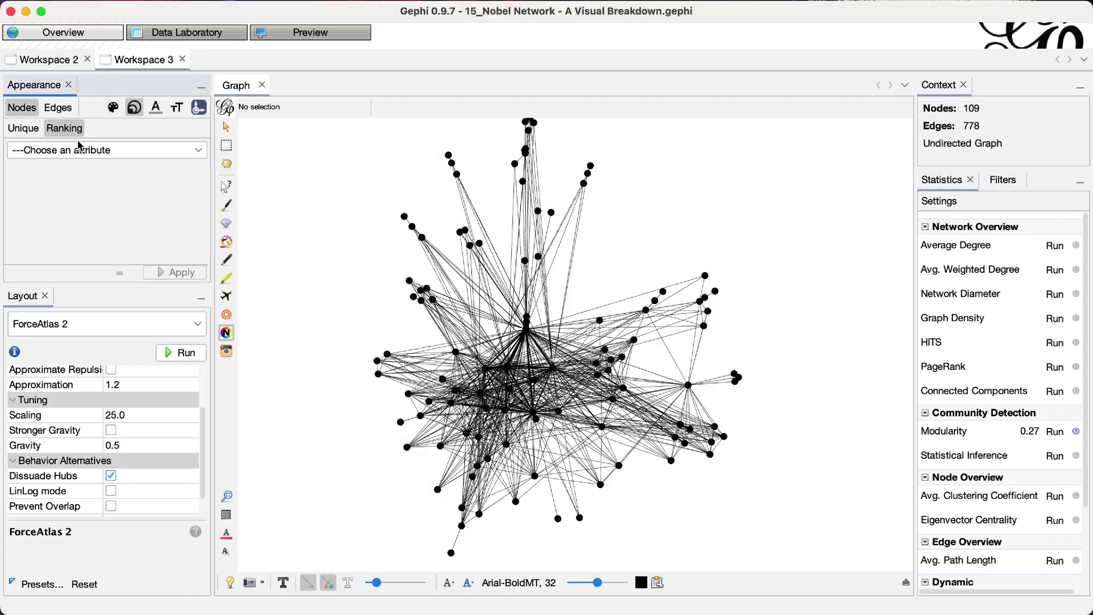
pyautogui.click(80, 149)
pyautogui.click(82, 198)
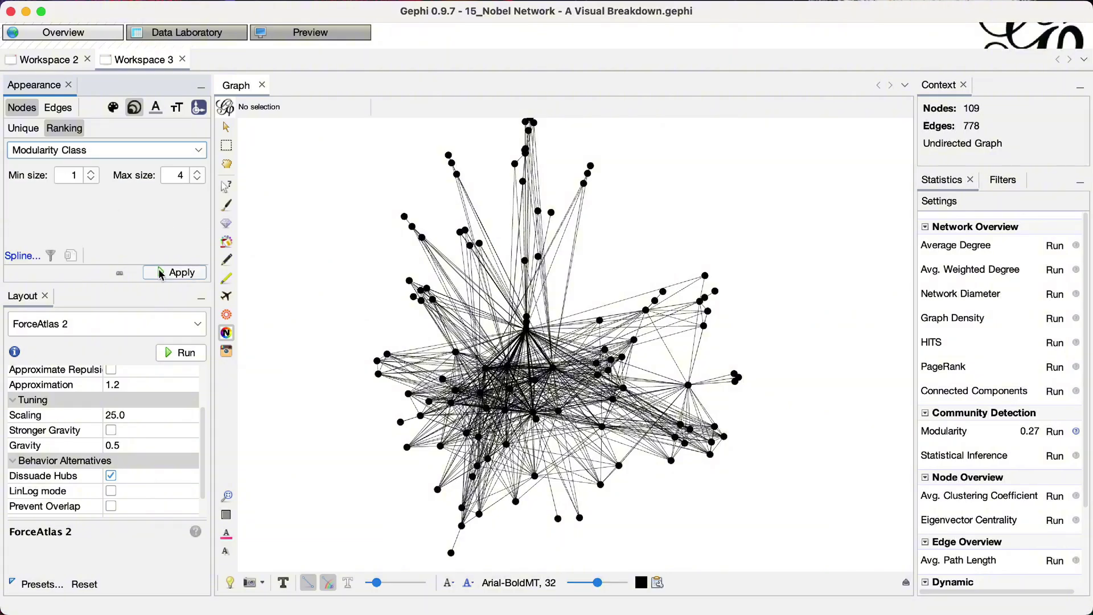
# Colour nodes by the Modularity Class partition using a bright palette and apply it.
pyautogui.click(113, 107)
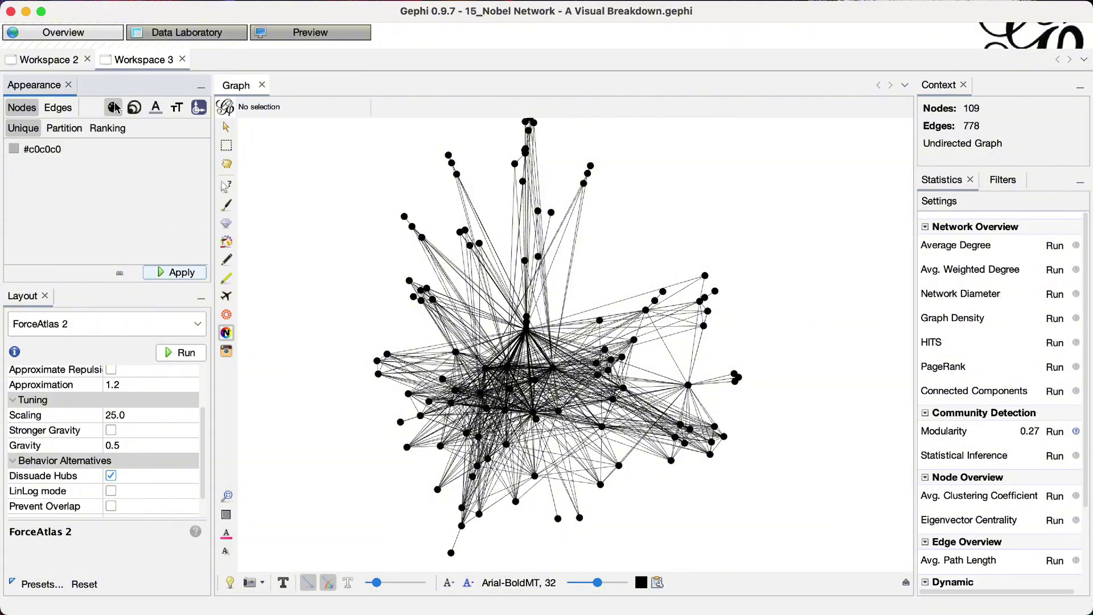
pyautogui.click(64, 128)
pyautogui.click(72, 150)
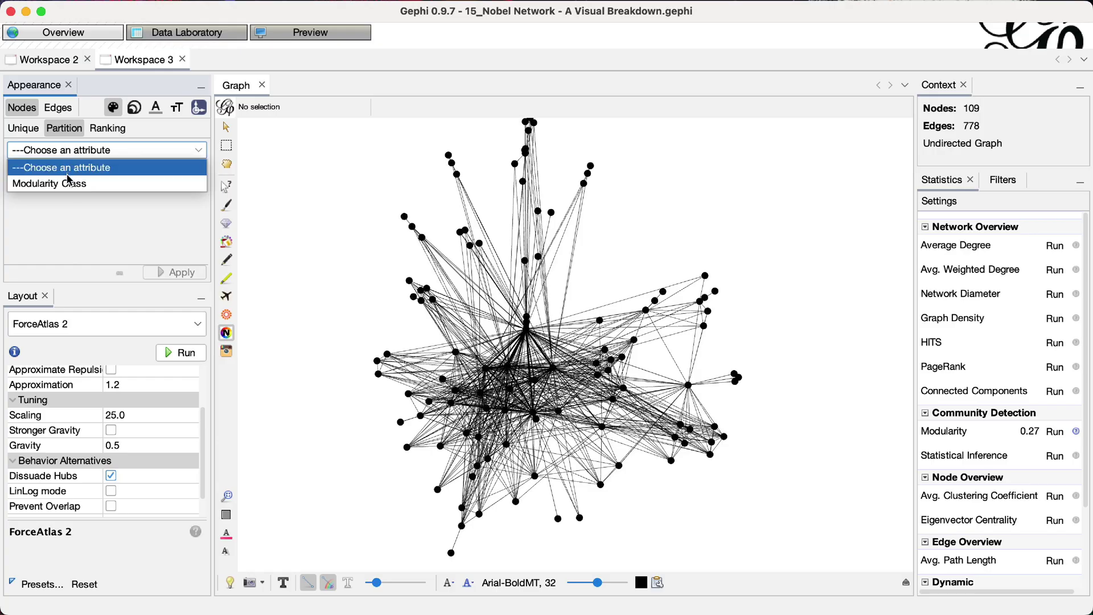
pyautogui.click(69, 183)
pyautogui.click(189, 256)
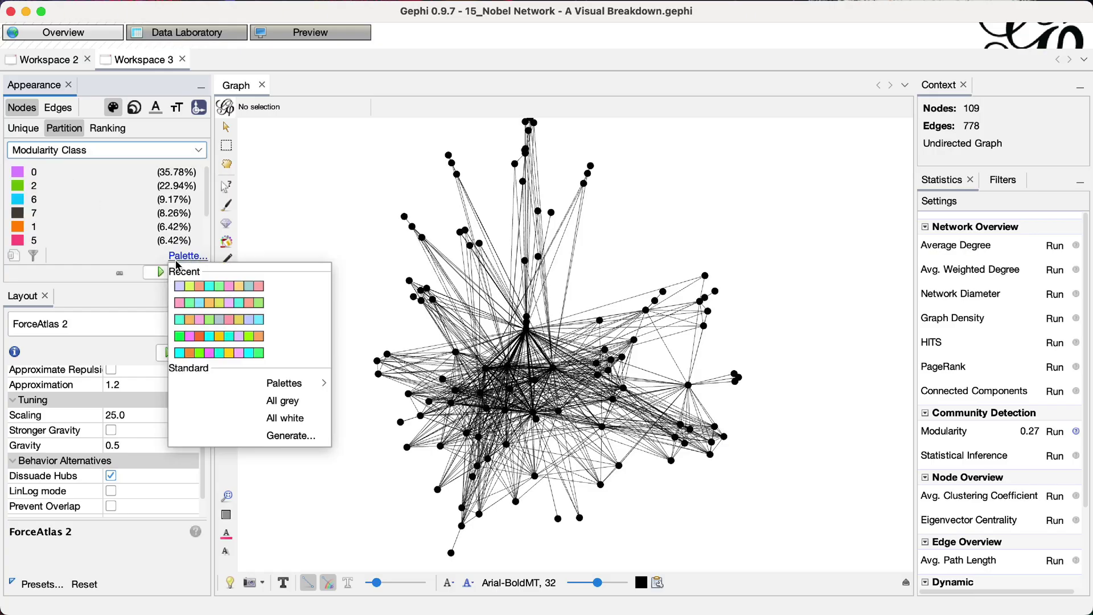
pyautogui.moveTo(285, 383)
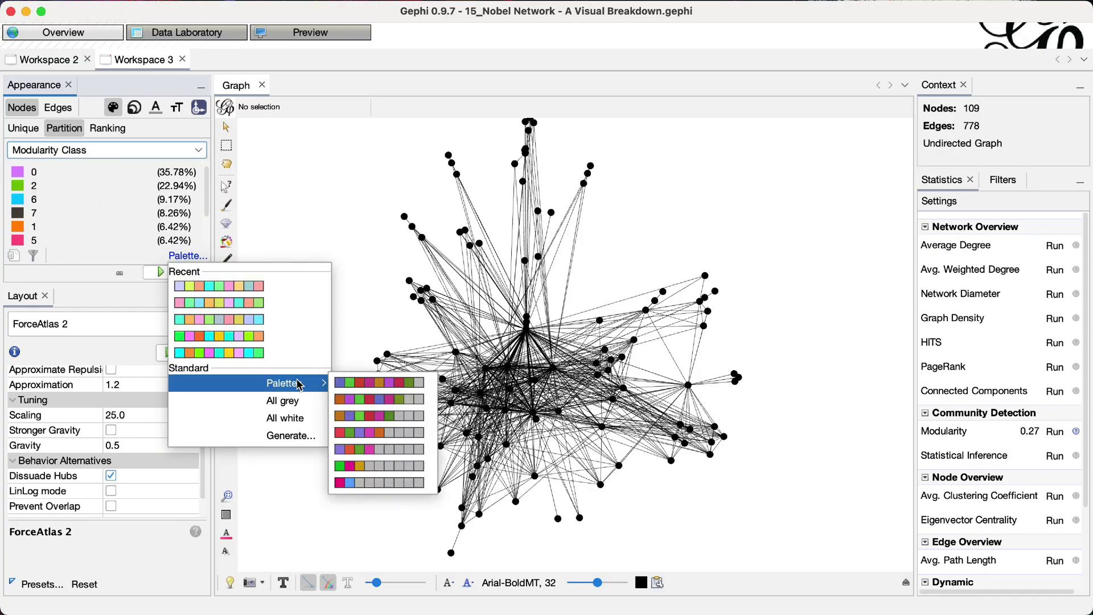
pyautogui.click(239, 336)
pyautogui.click(182, 273)
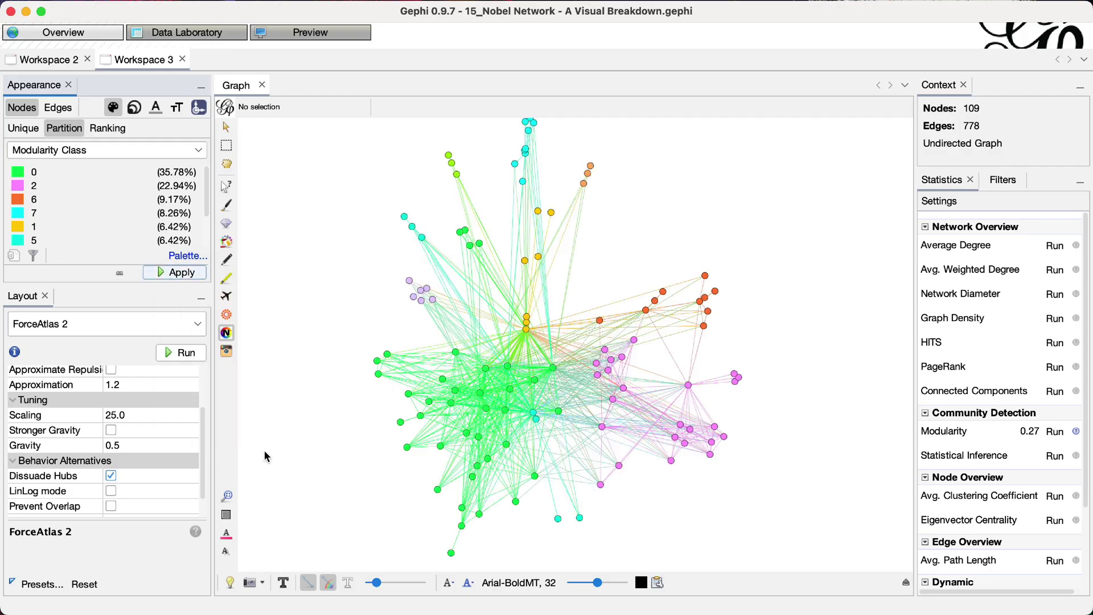
pyautogui.click(230, 583)
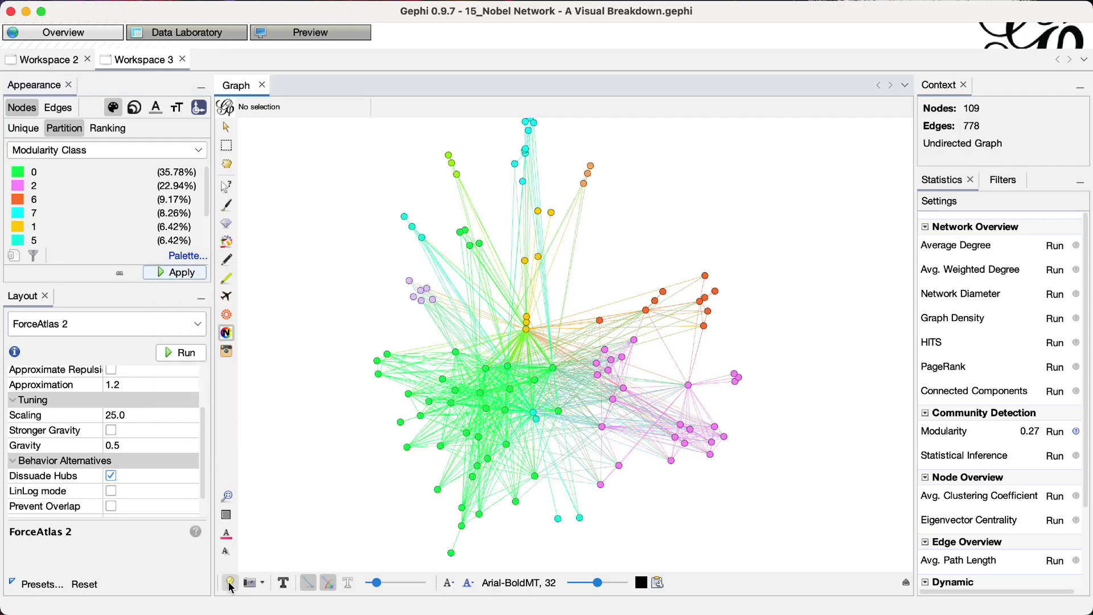
# Switch the graph background to black, enable Normalize edge weights and start ForceAtlas 2.
pyautogui.click(229, 582)
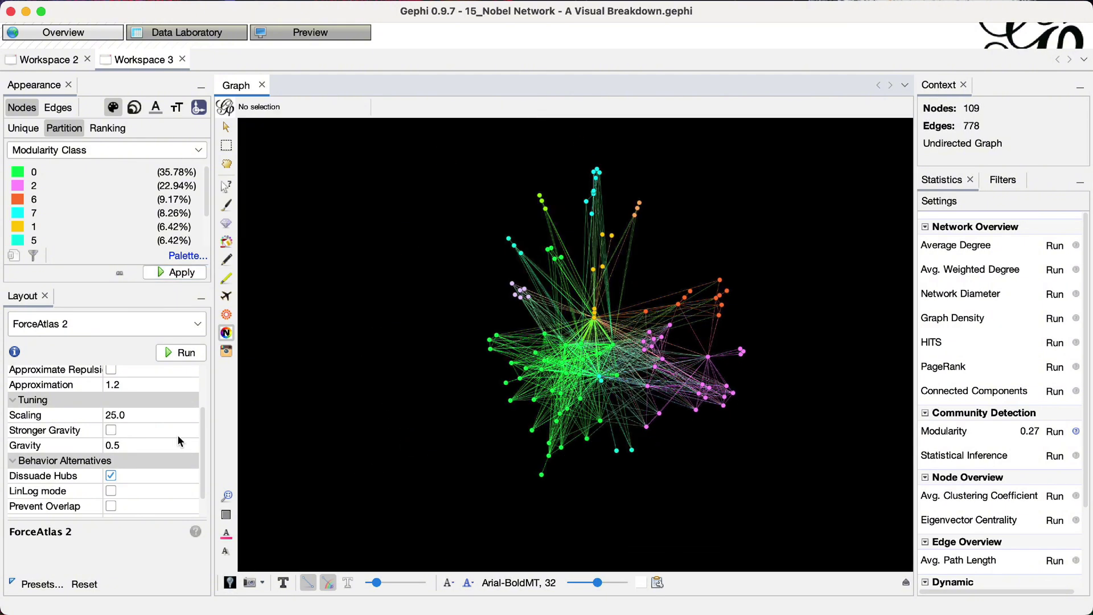
pyautogui.scroll(-2, 173, 436)
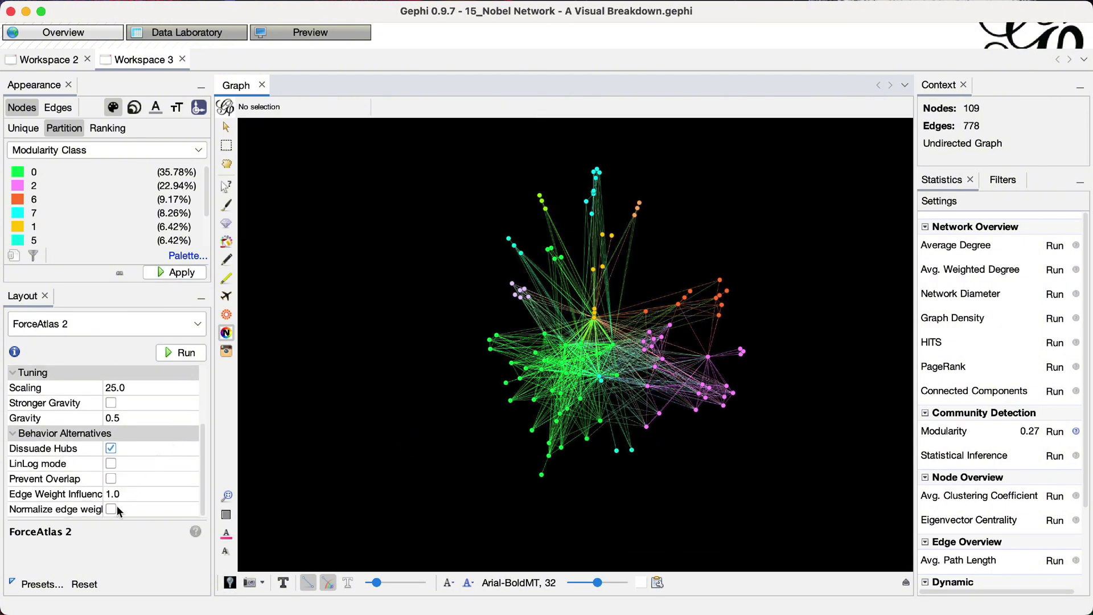
pyautogui.click(181, 353)
pyautogui.click(111, 508)
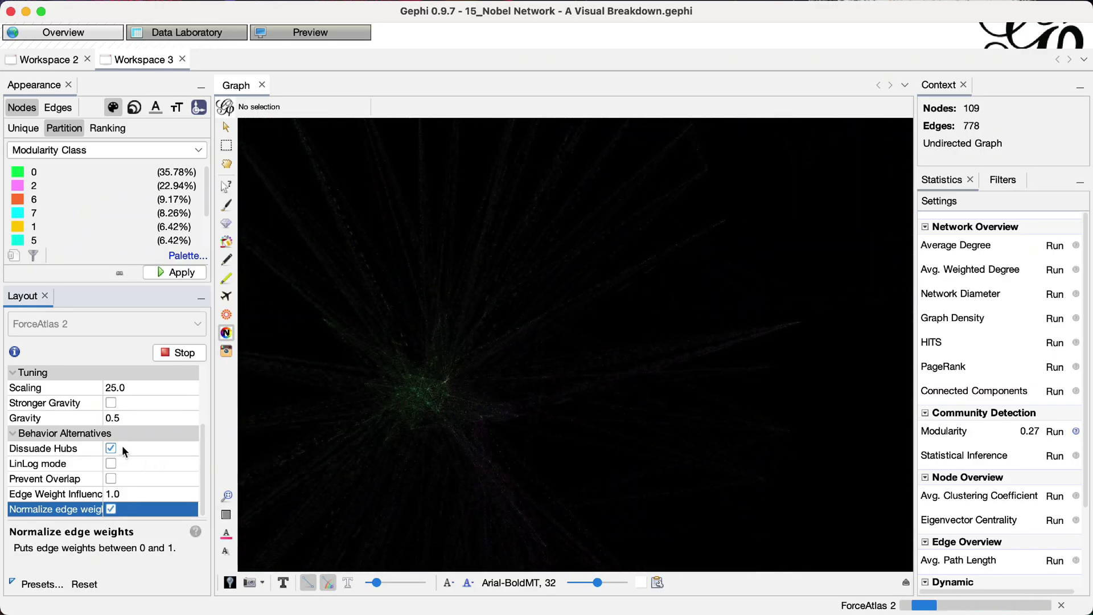
pyautogui.scroll(3, 124, 448)
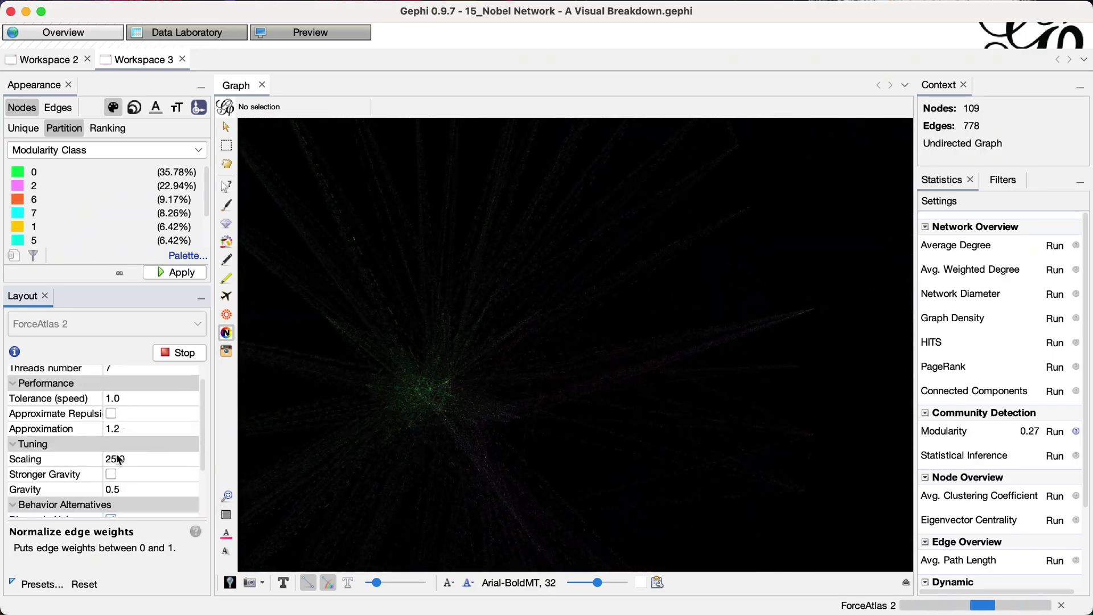
# Set Scaling 5, Gravity 0.15 and Stronger Gravity, then Scaling 100 and stop.
pyautogui.click(120, 458)
pyautogui.write('5')
pyautogui.click(135, 487)
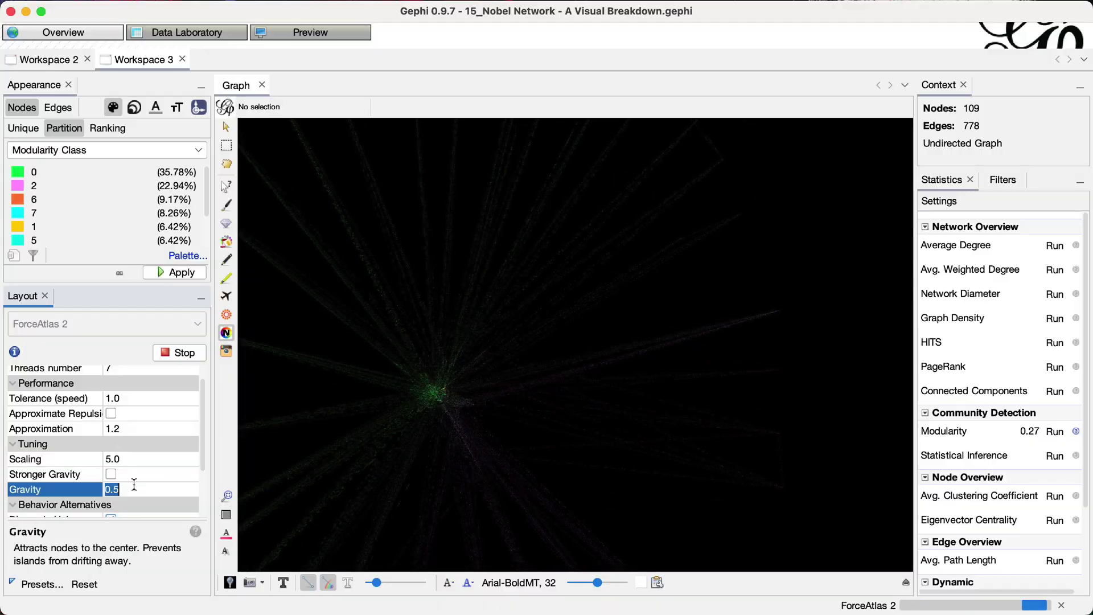
pyautogui.press('BackSpace')
pyautogui.write('15')
pyautogui.click(110, 474)
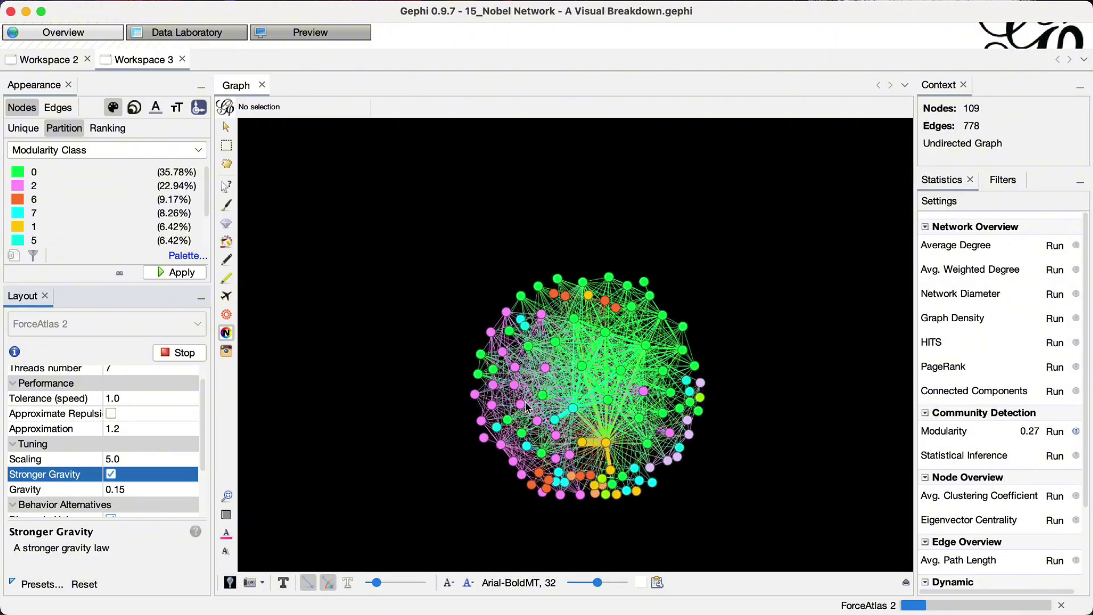
pyautogui.scroll(-3, 131, 468)
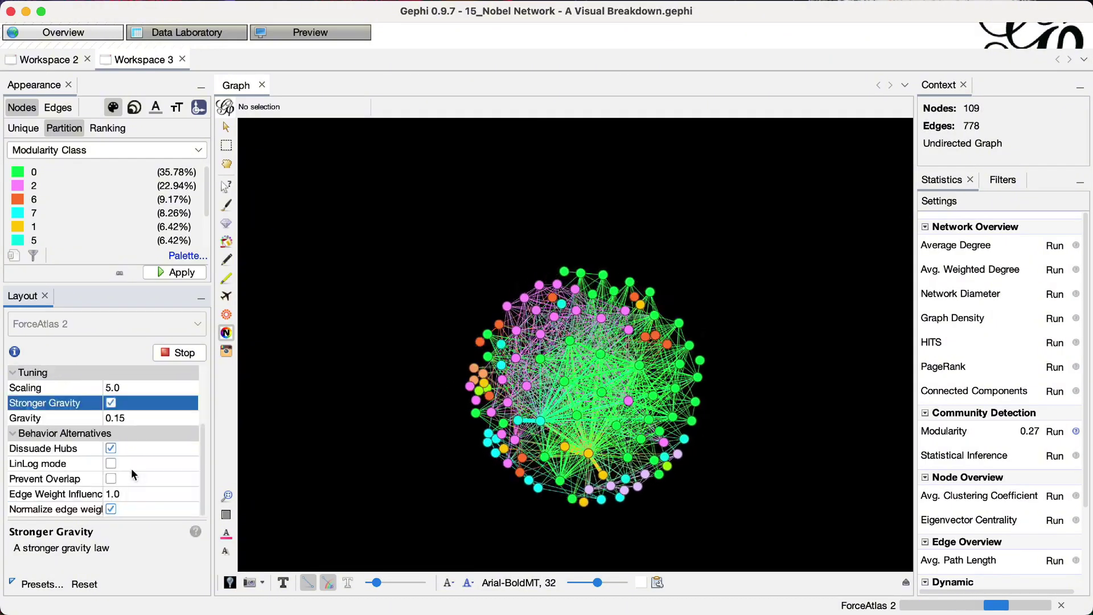
pyautogui.click(119, 387)
pyautogui.write('100')
pyautogui.click(110, 508)
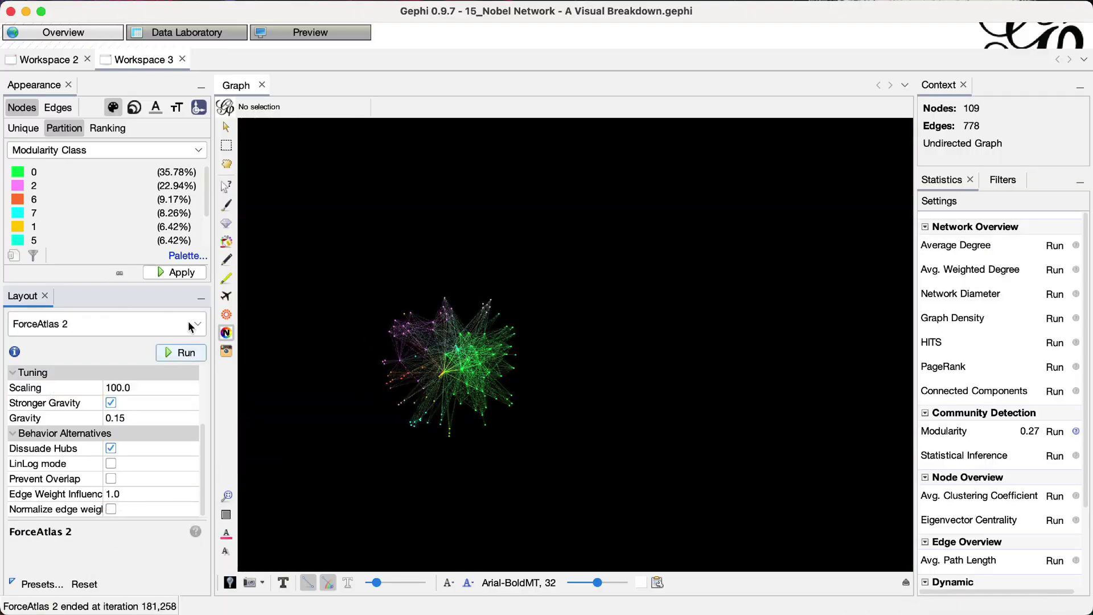
# Run ForceAtlas 2 again, then set Edge Weight Influence to 2 and rerun it.
pyautogui.click(181, 353)
pyautogui.click(181, 352)
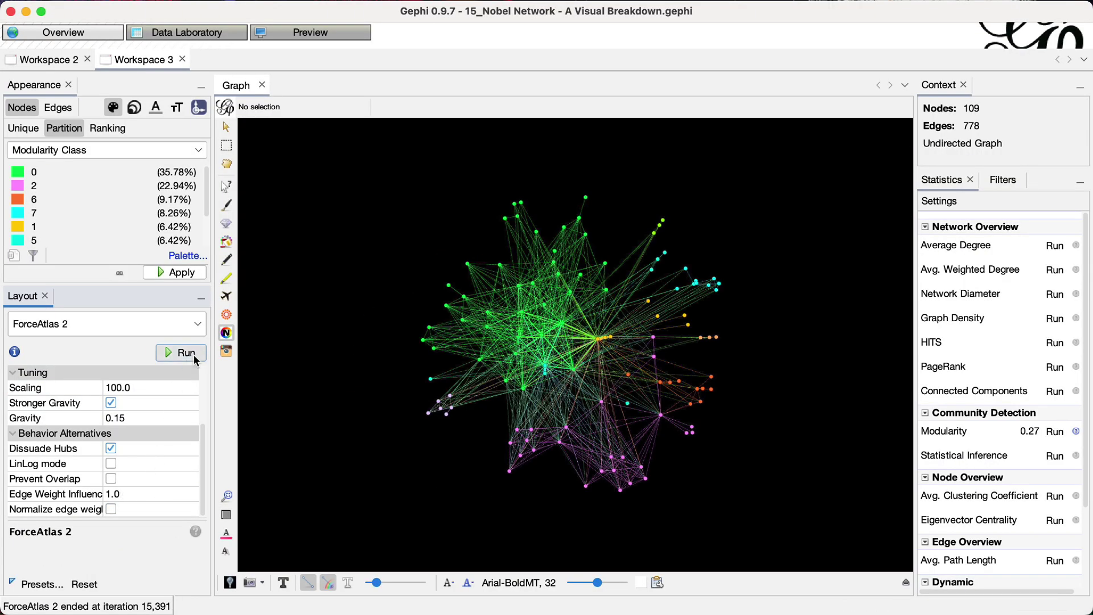
pyautogui.click(181, 353)
pyautogui.click(181, 353)
pyautogui.doubleClick(114, 493)
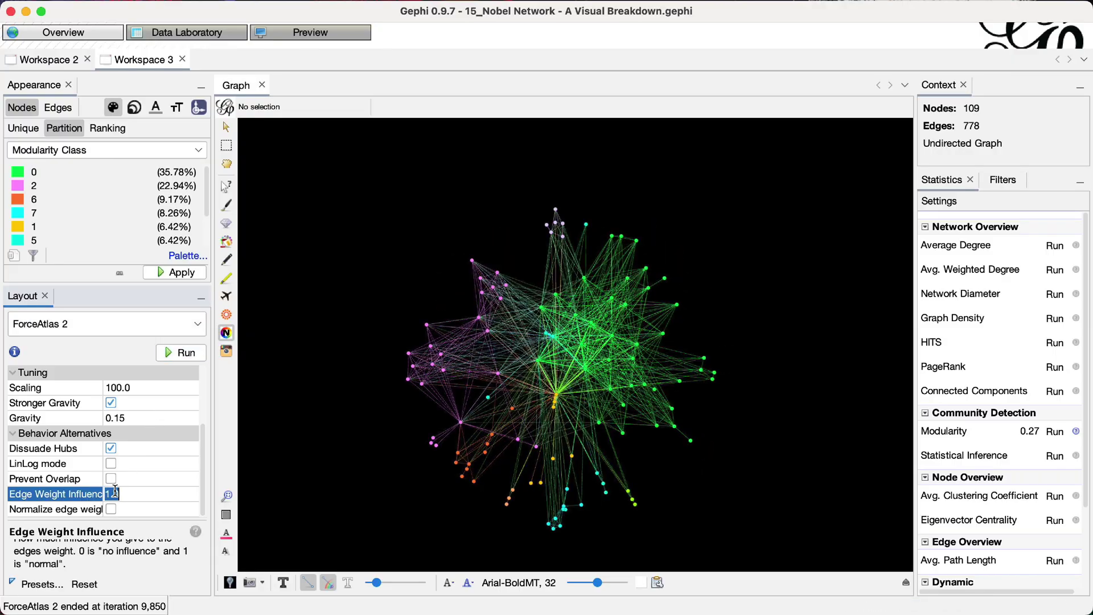
pyautogui.write('2')
pyautogui.press('Return')
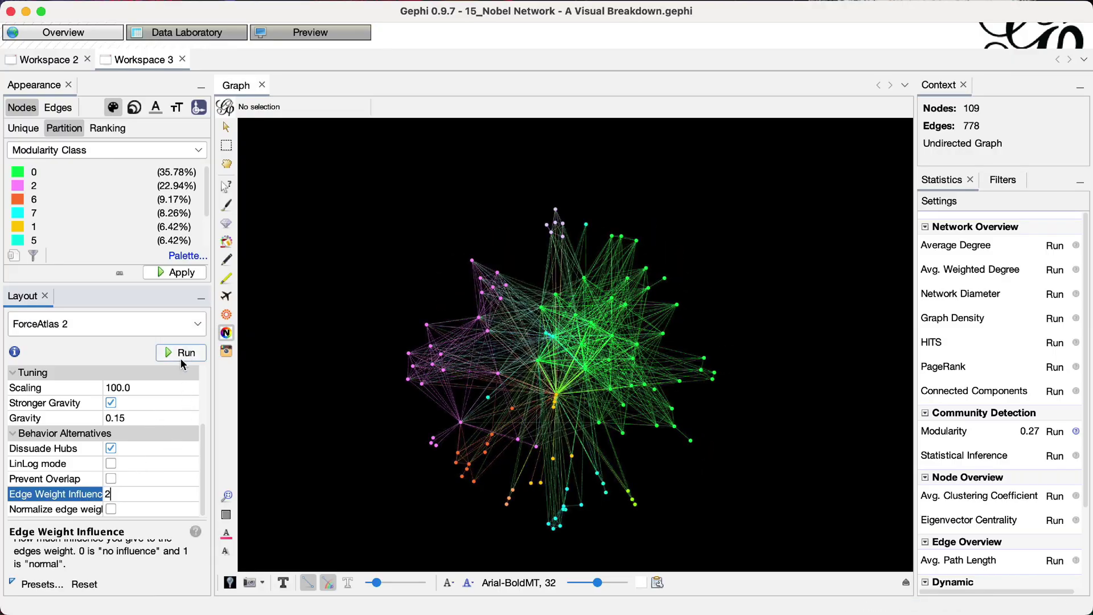
pyautogui.click(188, 353)
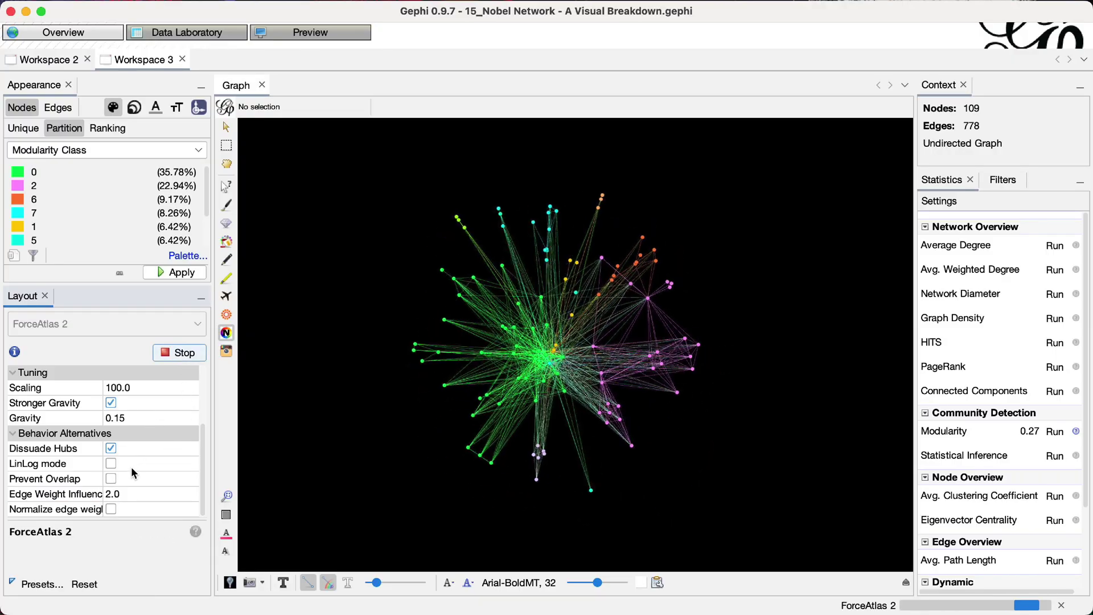
# Change Edge Weight Influence to 1.5, Gravity to 0.3 and Scaling to 200, then stop.
pyautogui.doubleClick(132, 489)
pyautogui.write('1.5')
pyautogui.doubleClick(140, 418)
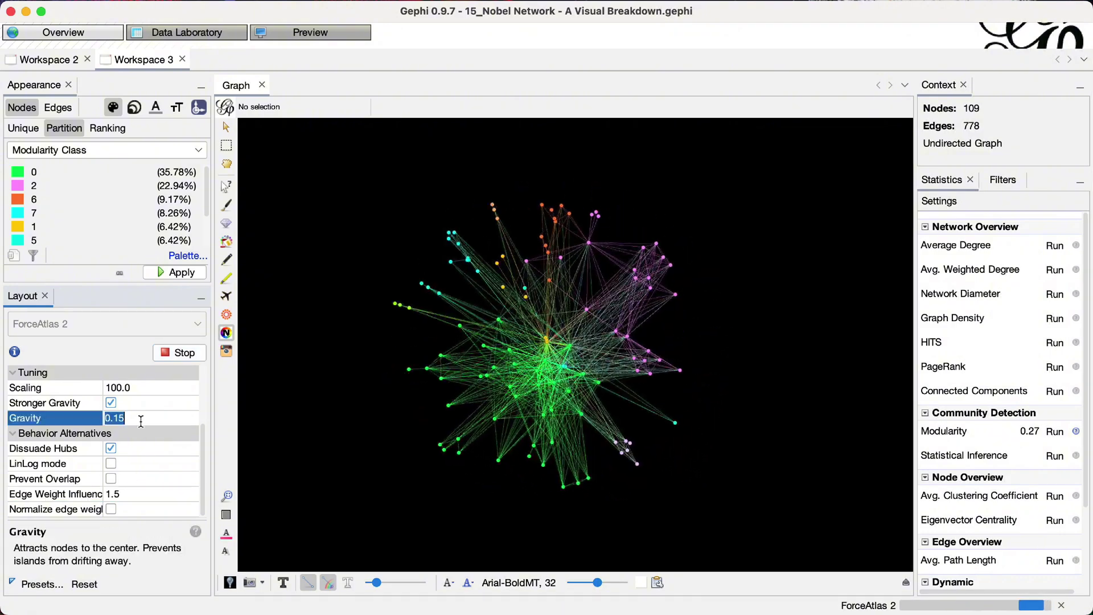
pyautogui.write('0.3')
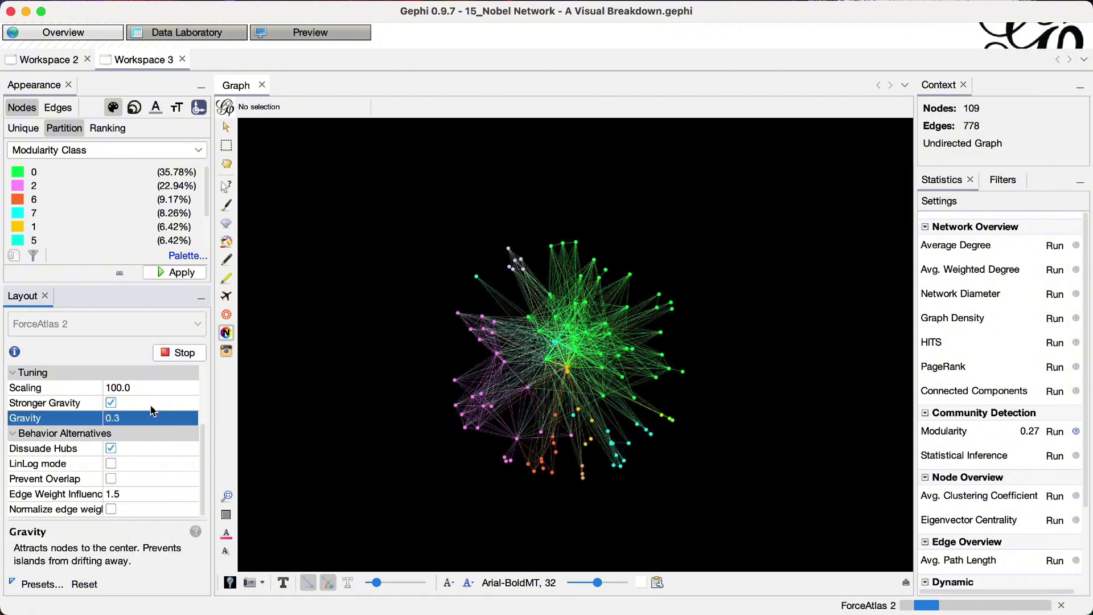
pyautogui.press('Return')
pyautogui.doubleClick(138, 387)
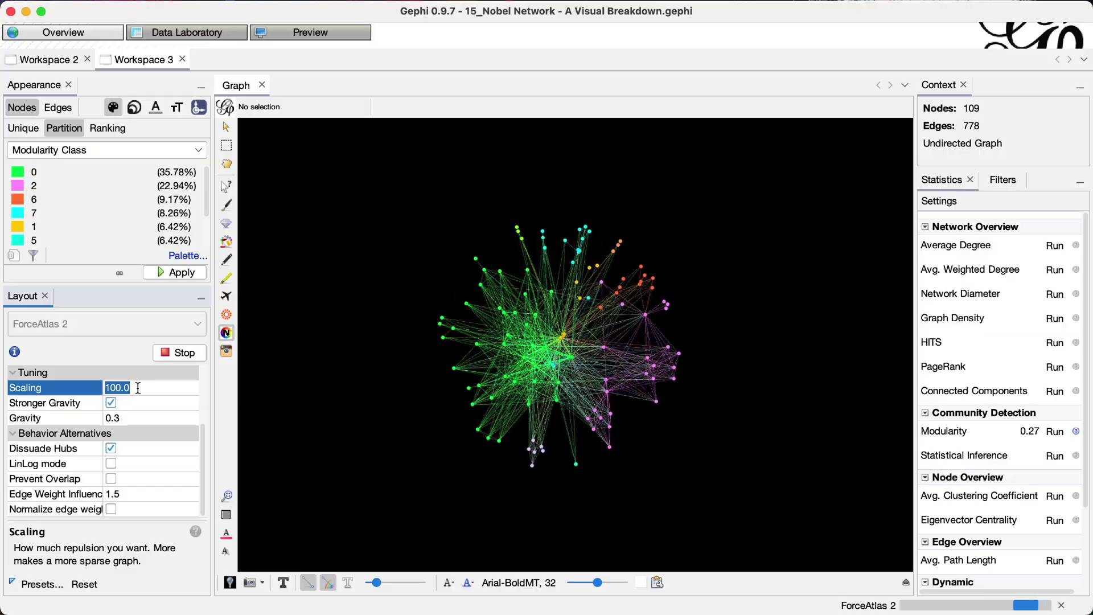
pyautogui.write('200')
pyautogui.press('Return')
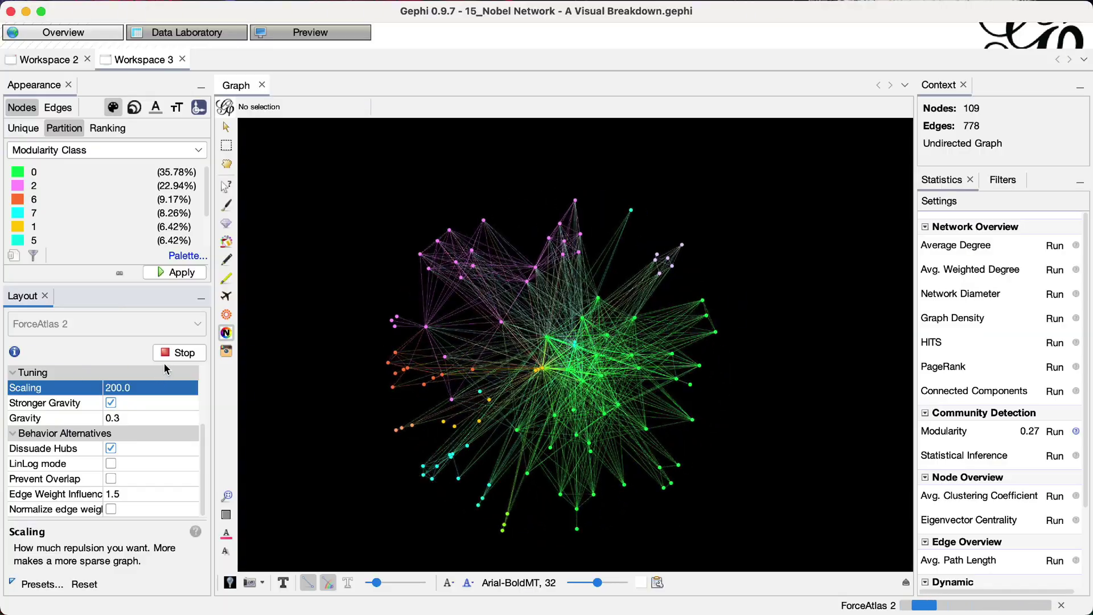
pyautogui.click(183, 358)
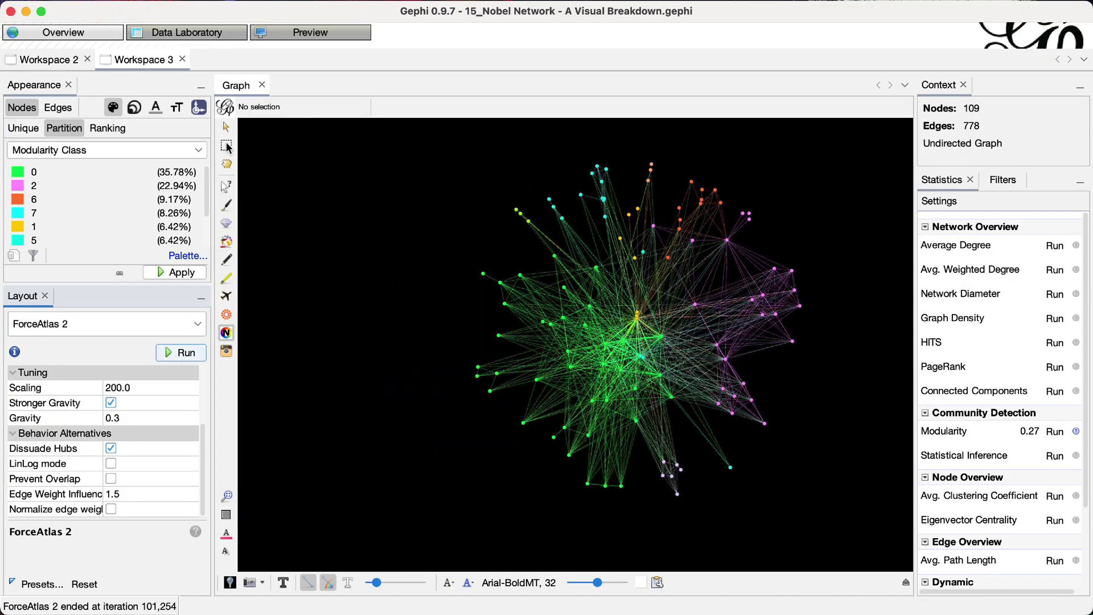
# Rank node sizes by Degree and compute the average weighted degree (38.624).
pyautogui.click(30, 95)
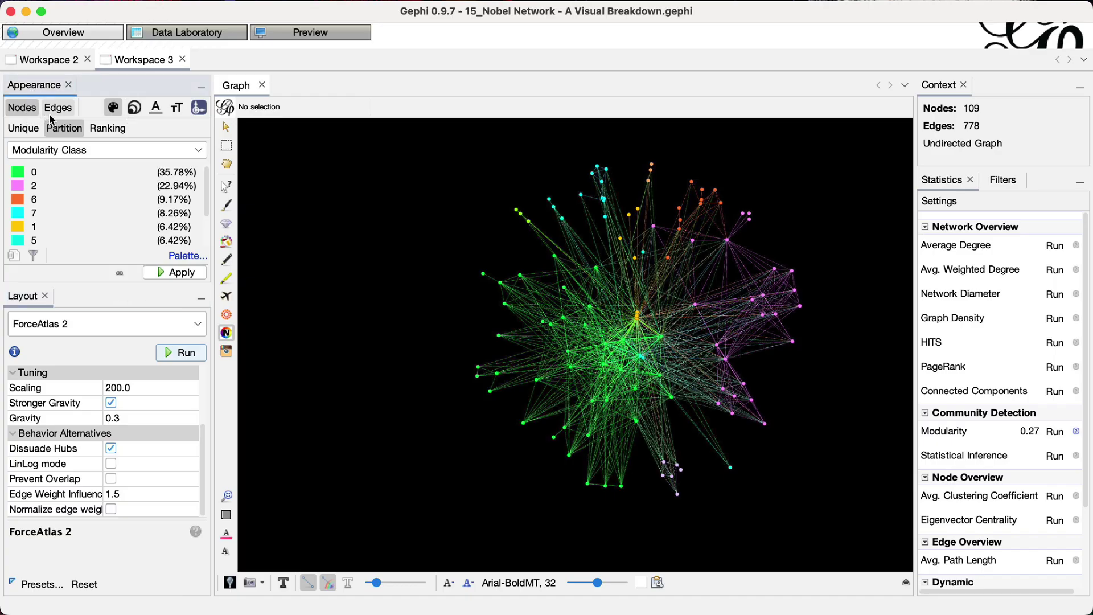
pyautogui.click(135, 107)
pyautogui.click(71, 150)
pyautogui.click(78, 183)
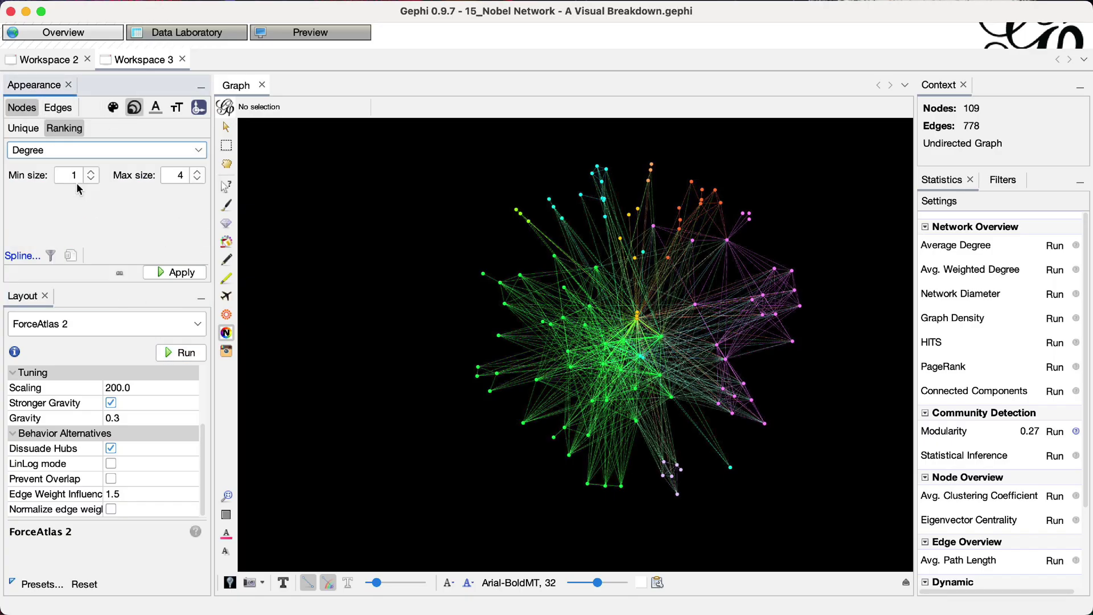
pyautogui.click(74, 174)
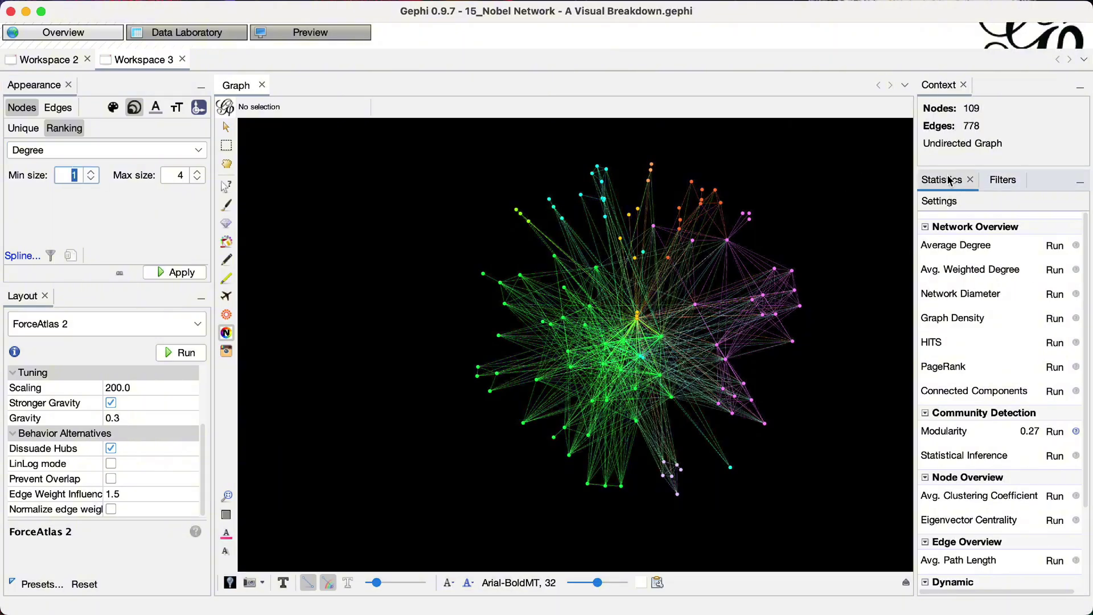
pyautogui.click(1053, 270)
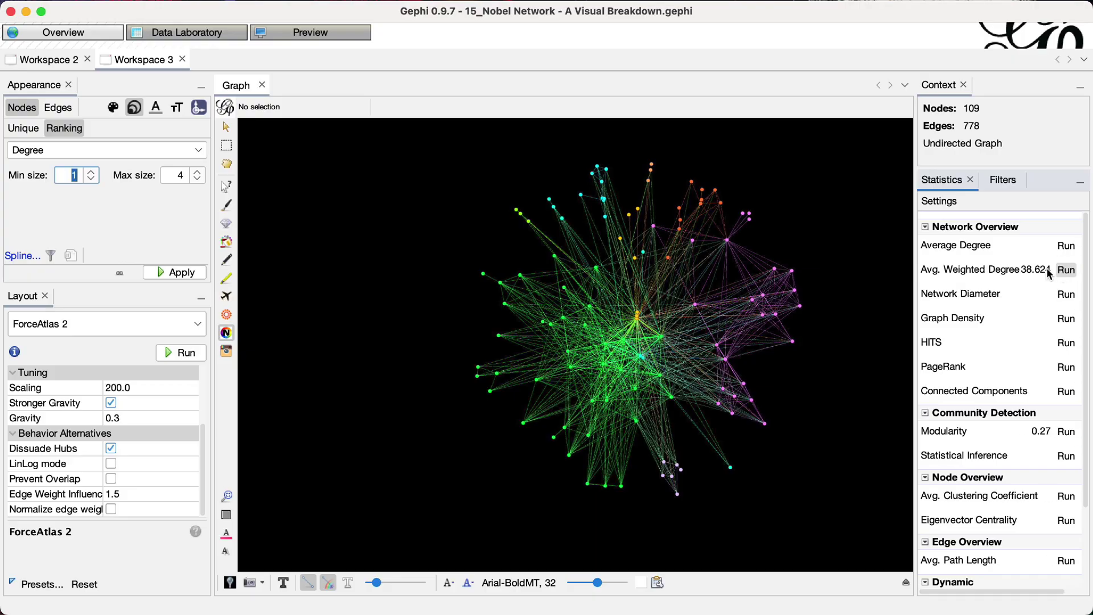
pyautogui.click(773, 516)
# Size nodes by Weighted Degree, trying 5–50 before applying Min 15 and Max 100.
pyautogui.click(94, 152)
pyautogui.click(80, 215)
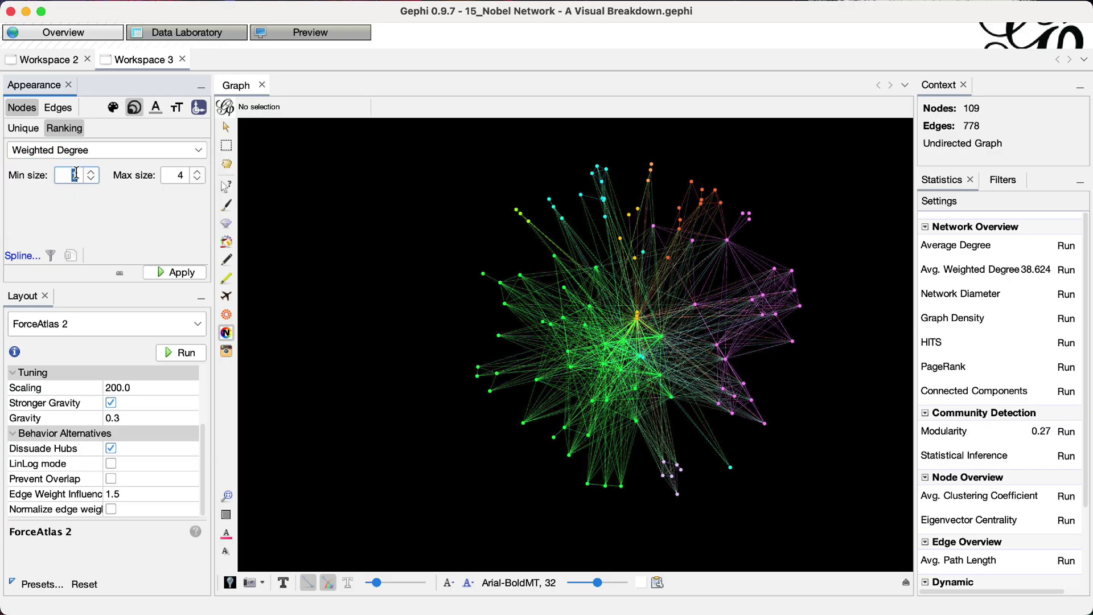
pyautogui.write('5')
pyautogui.click(170, 176)
pyautogui.write('50')
pyautogui.click(178, 273)
pyautogui.doubleClick(73, 174)
pyautogui.write('15')
pyautogui.doubleClick(166, 176)
pyautogui.write('100')
pyautogui.click(181, 272)
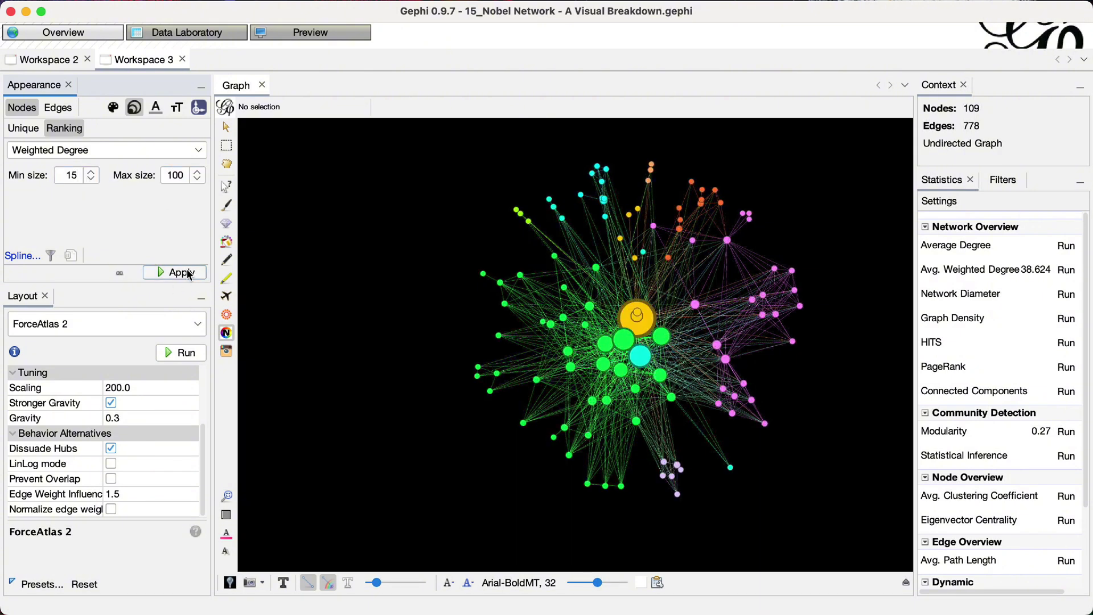
pyautogui.scroll(3, 631, 329)
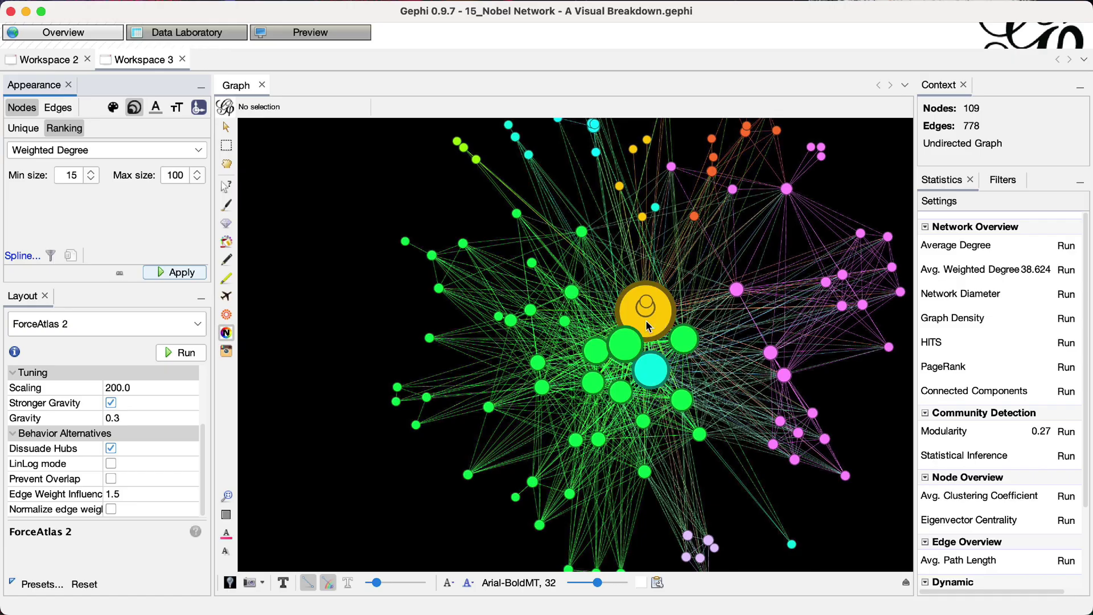
# Rerun ForceAtlas 2 with Prevent Overlap on, centre the network and save the project.
pyautogui.click(178, 352)
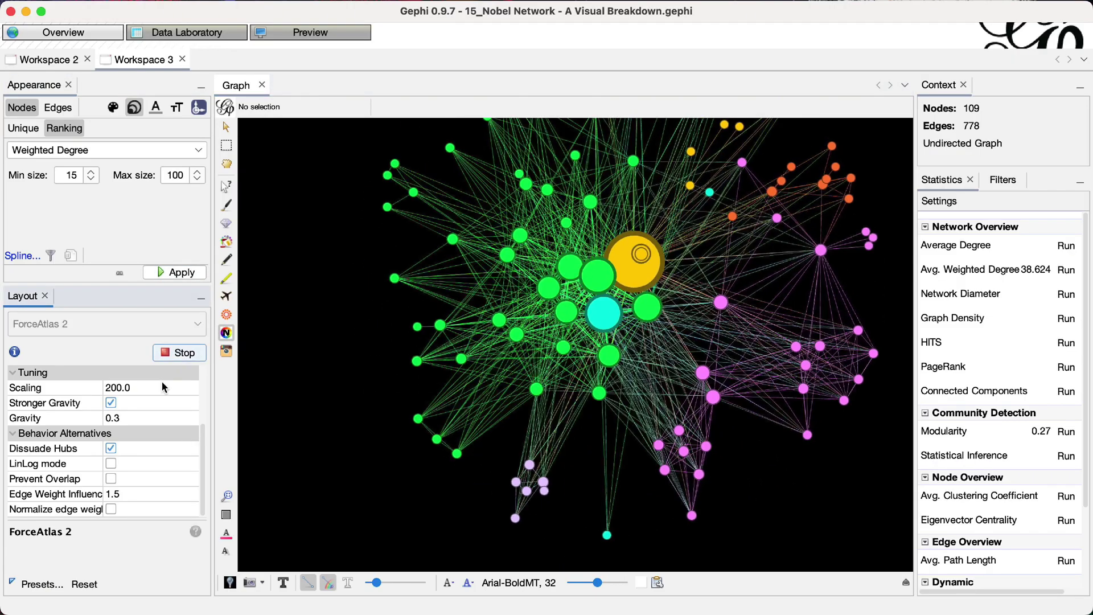
pyautogui.click(111, 479)
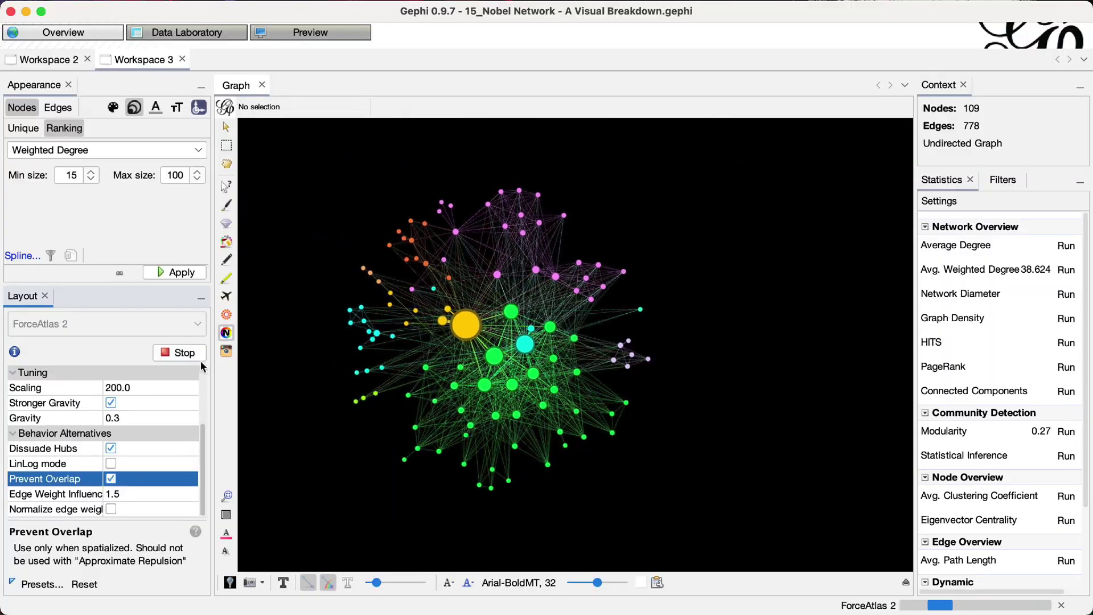
pyautogui.click(181, 352)
pyautogui.moveTo(391, 354); pyautogui.dragTo(456, 336)
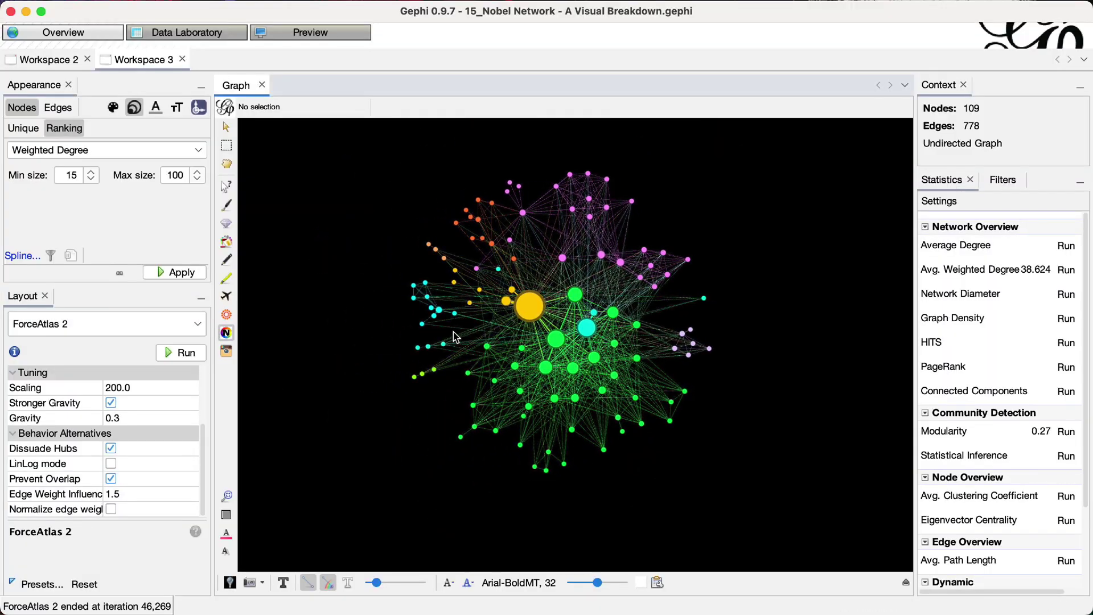
pyautogui.press('super+s')
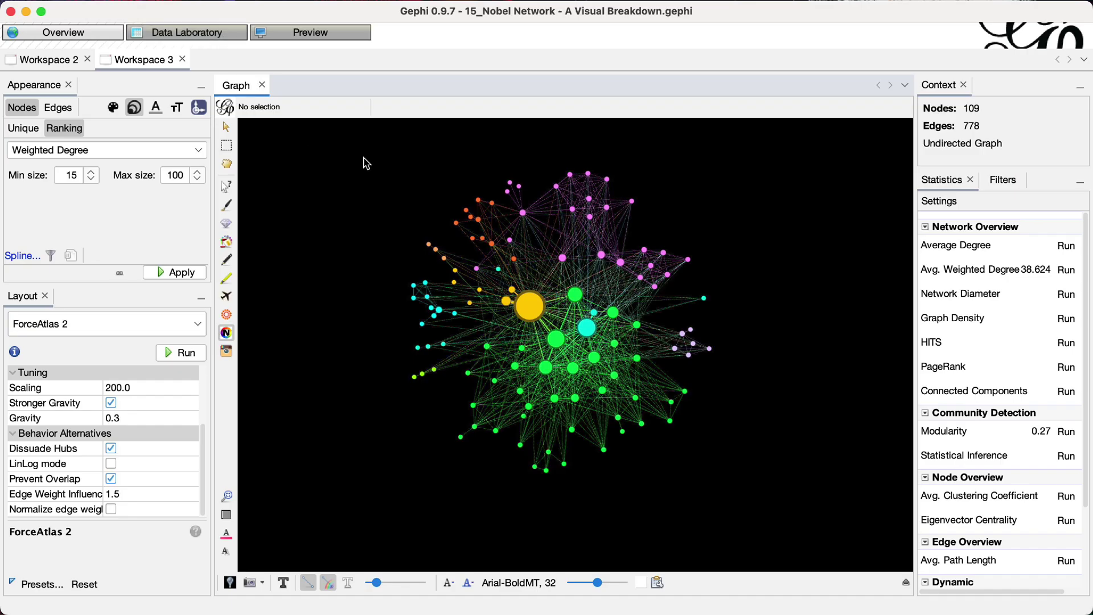
# Save the project under the name 16_PyhtonPackages.gephi via Save As.
pyautogui.click(113, 1)
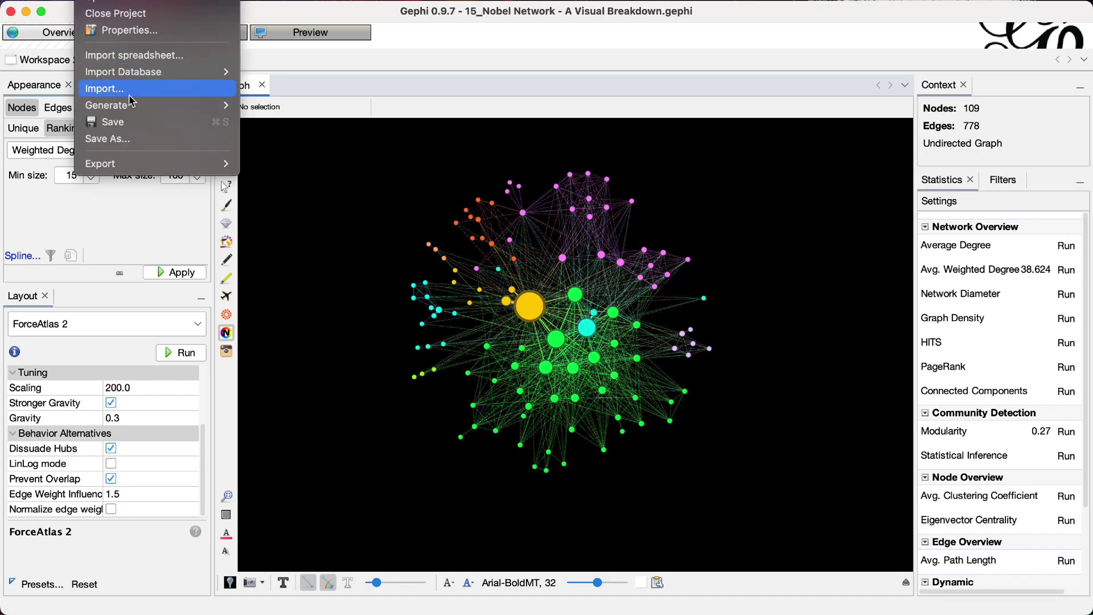
pyautogui.click(115, 136)
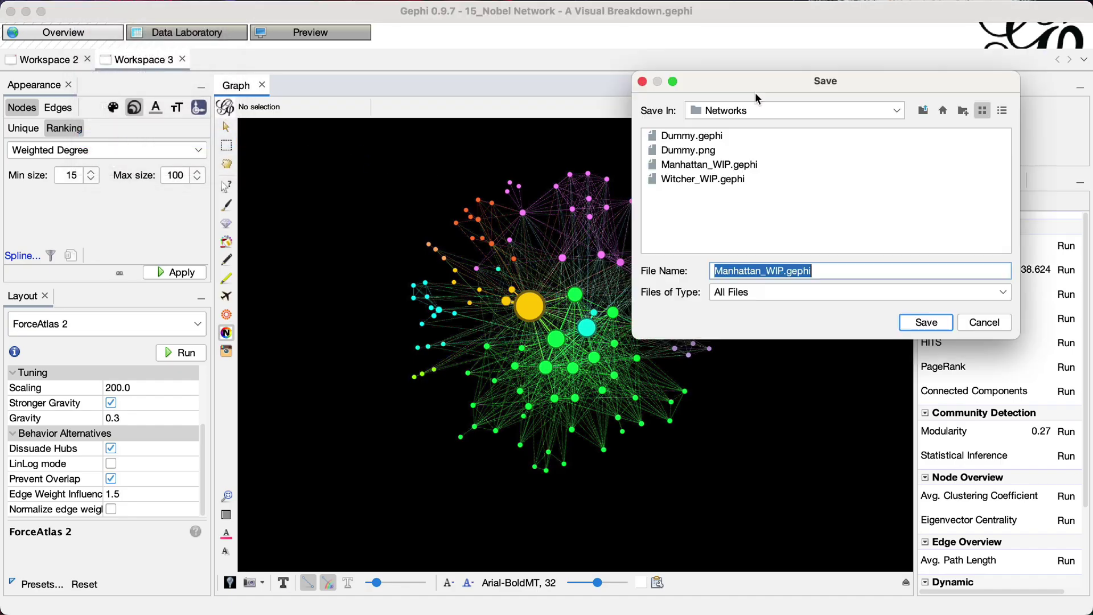
pyautogui.write('16_Pyhton')
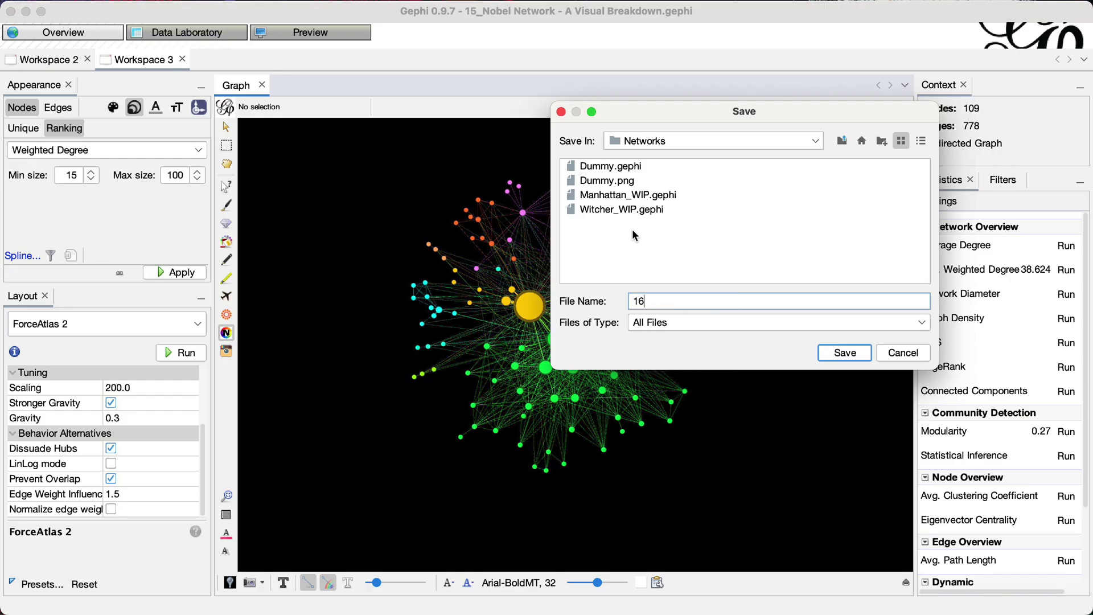
pyautogui.write('Packages.gephi')
# Confirm the save, then make labels follow node size with a smaller base size.
pyautogui.press('Return')
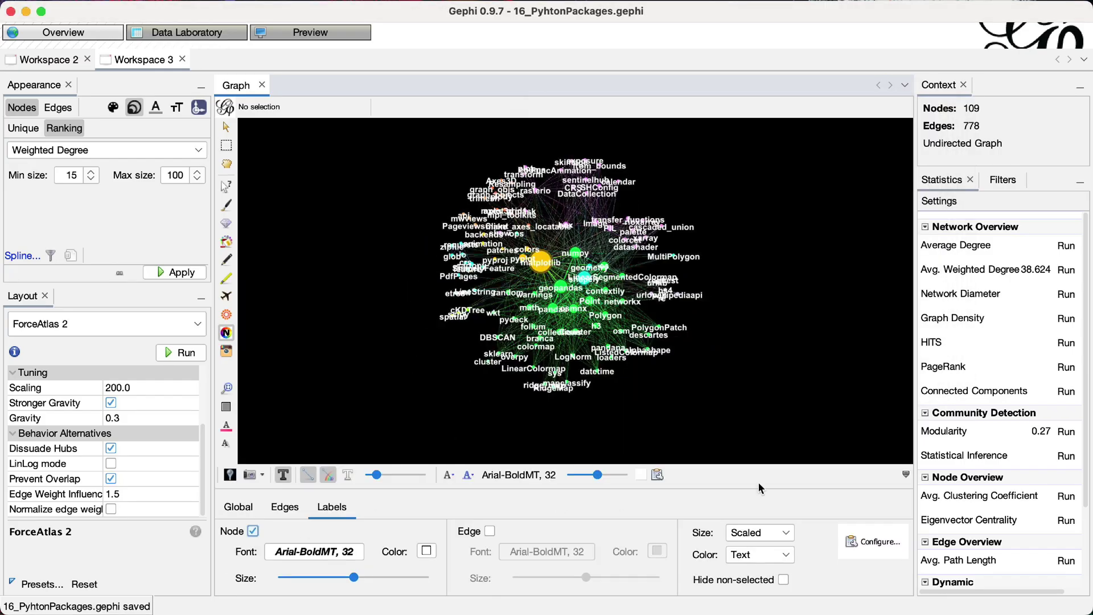
pyautogui.click(905, 582)
pyautogui.click(905, 581)
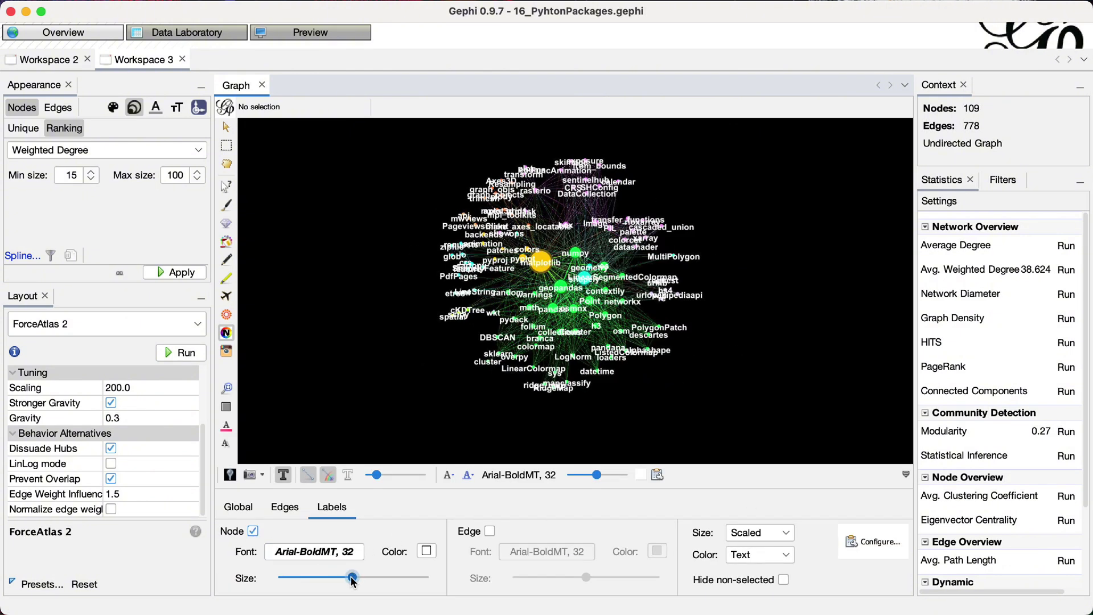
pyautogui.click(759, 532)
pyautogui.click(751, 582)
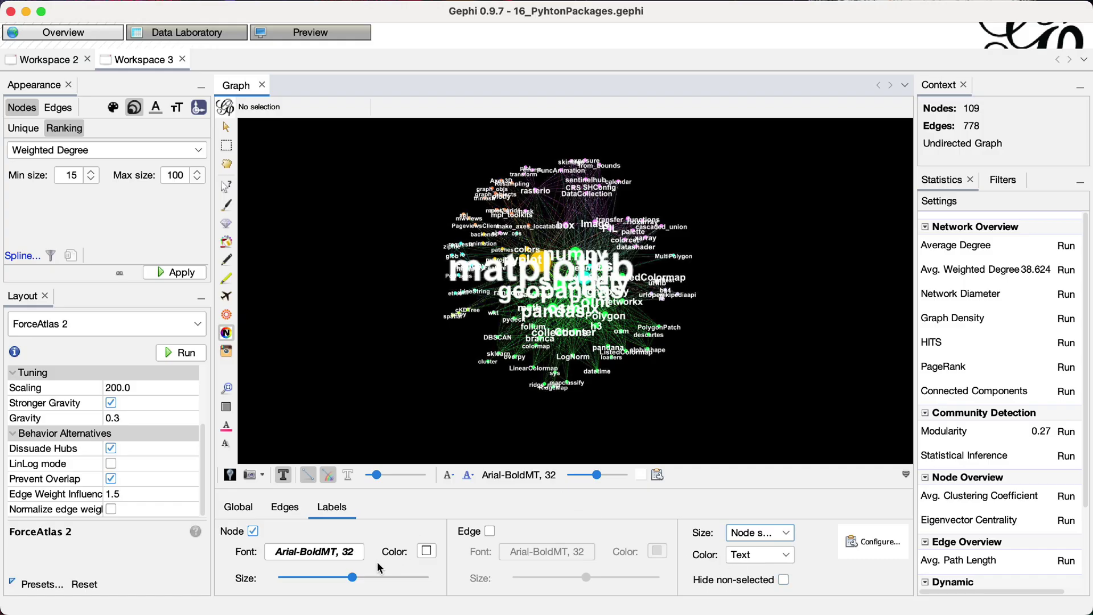
pyautogui.moveTo(353, 578); pyautogui.dragTo(308, 578)
# Zoom in and out to inspect the large matplotlib, geopandas and pandas labels.
pyautogui.scroll(5, 478, 279)
pyautogui.scroll(-4, 485, 285)
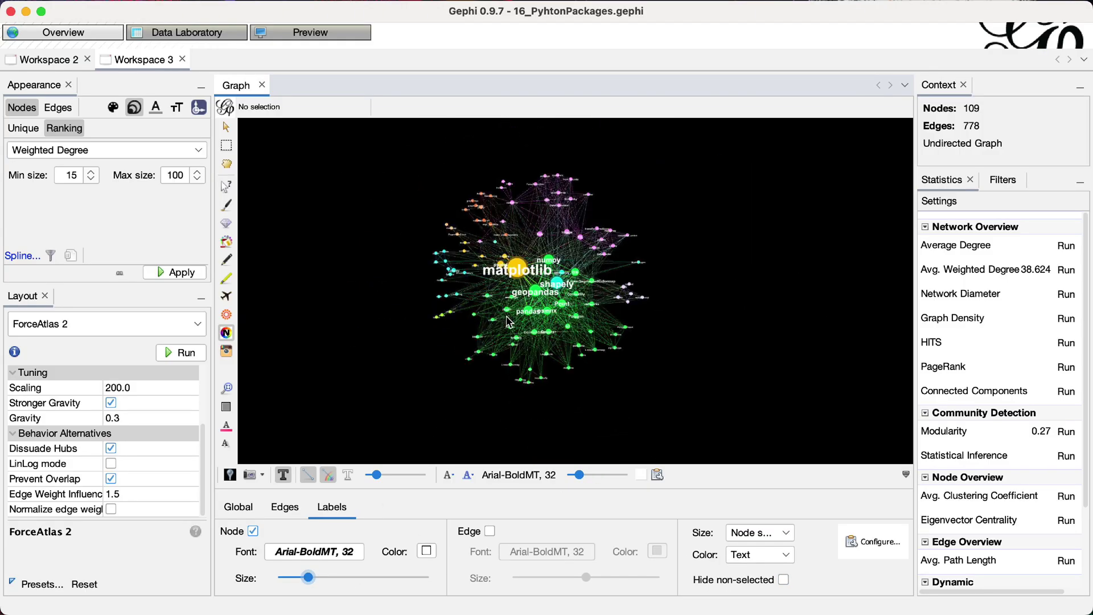
pyautogui.scroll(3, 495, 279)
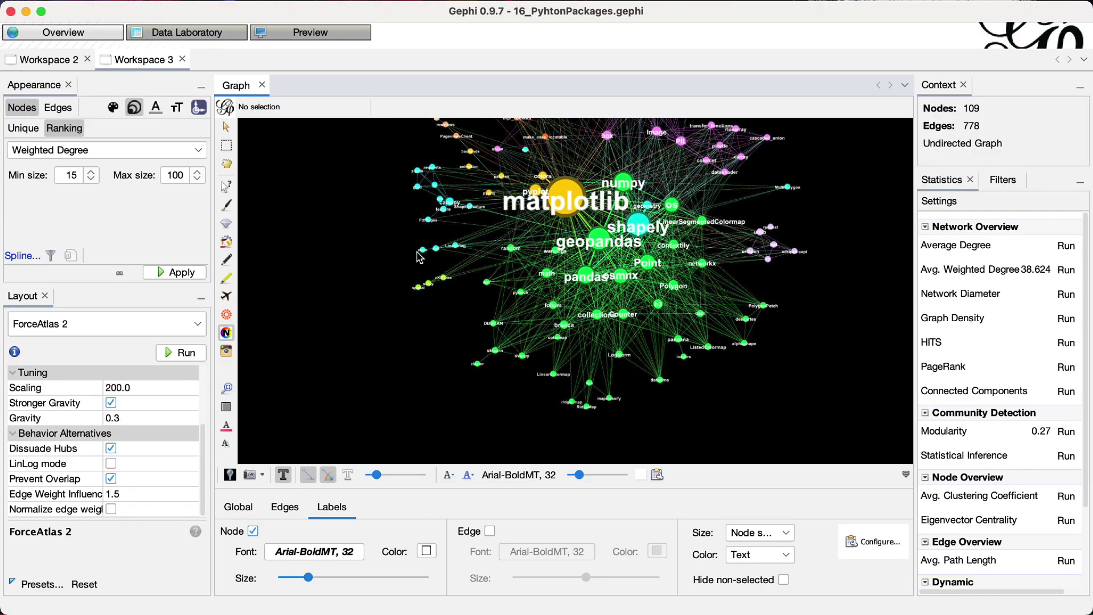
pyautogui.scroll(5, 428, 210)
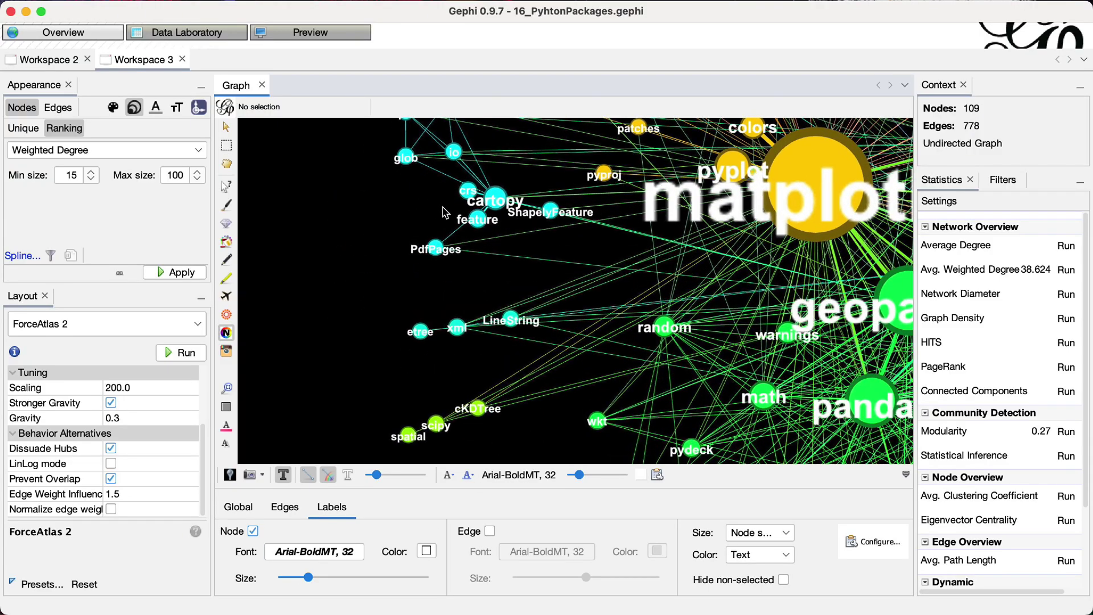
pyautogui.scroll(-3, 521, 251)
pyautogui.scroll(3, 519, 249)
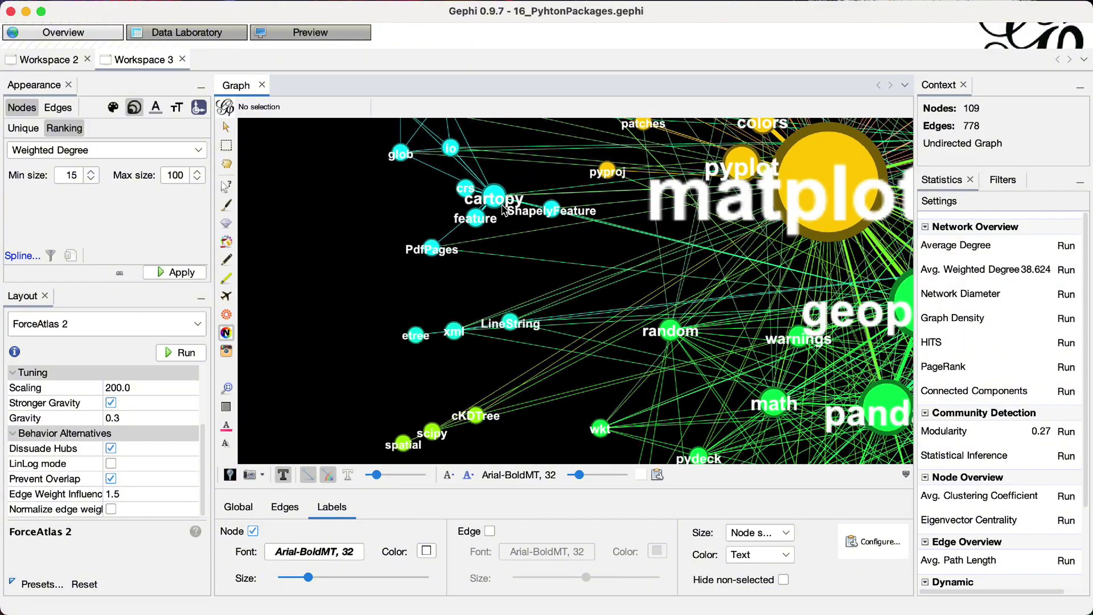
pyautogui.scroll(-3, 490, 239)
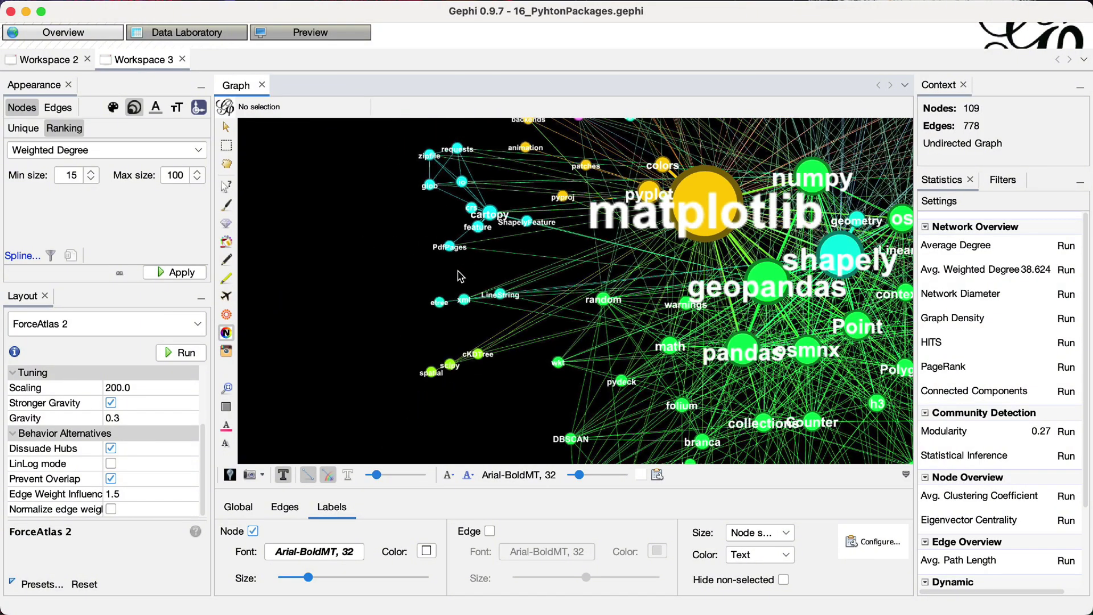
# Rank node sizes by weighted degree with minimum size 20 and maximum size 80.
pyautogui.doubleClick(65, 178)
pyautogui.write('20')
pyautogui.click(182, 272)
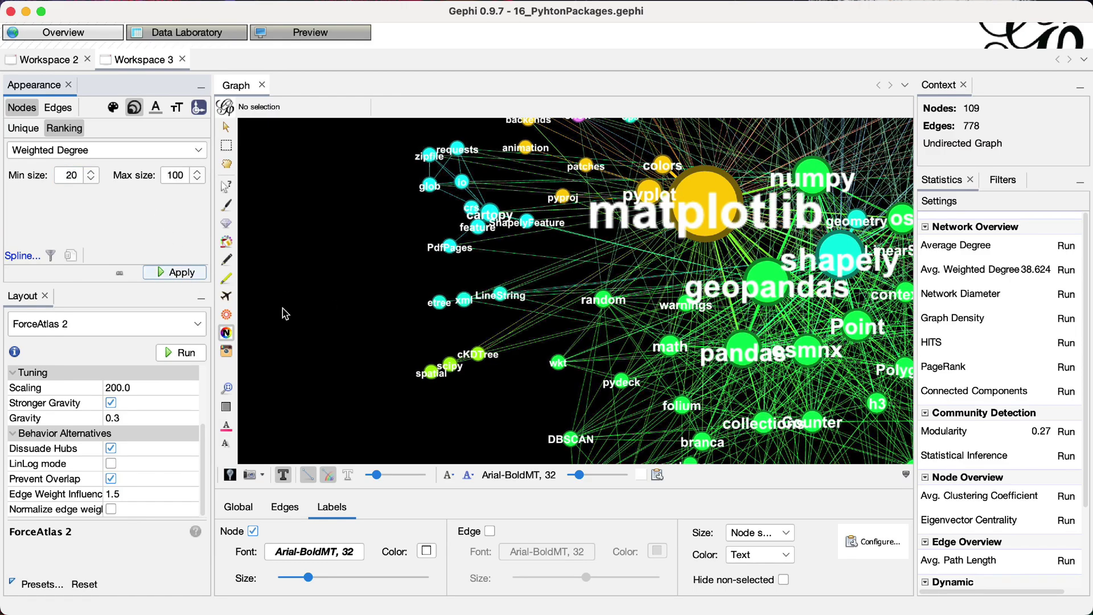
pyautogui.doubleClick(181, 171)
pyautogui.write('80')
pyautogui.click(181, 272)
# Run the Label Adjust layout to untangle overlapping labels, then save the project.
pyautogui.click(117, 325)
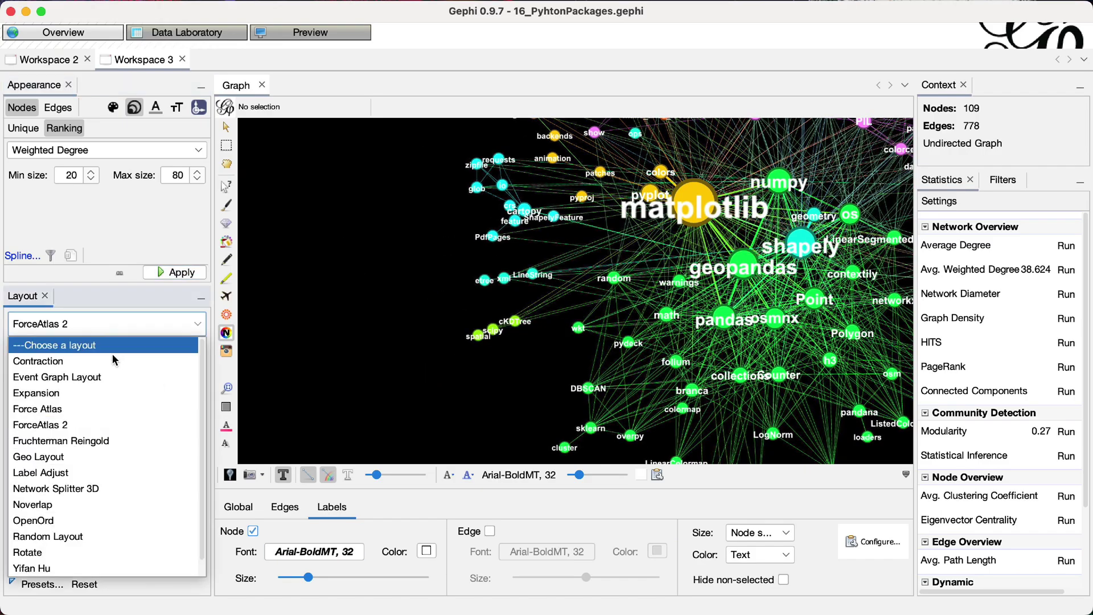
pyautogui.click(32, 307)
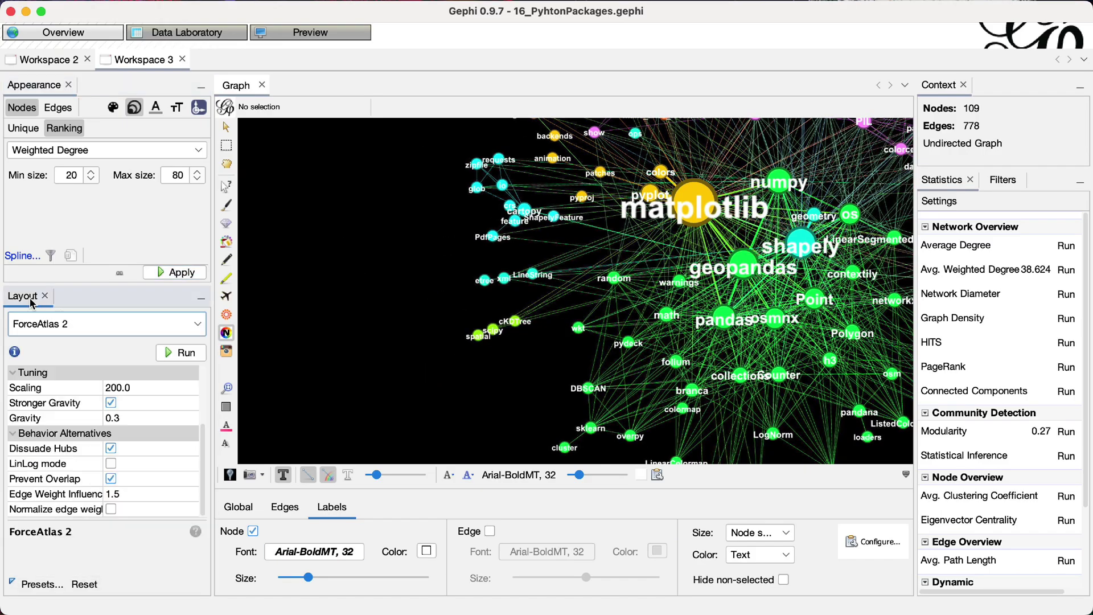
pyautogui.click(35, 329)
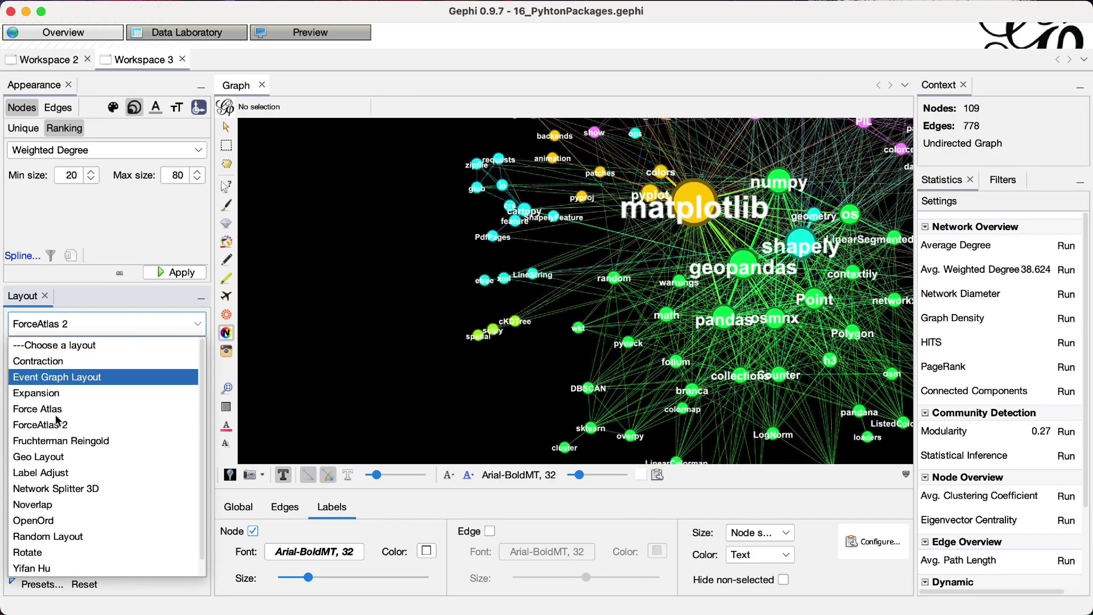
pyautogui.click(67, 472)
pyautogui.click(189, 352)
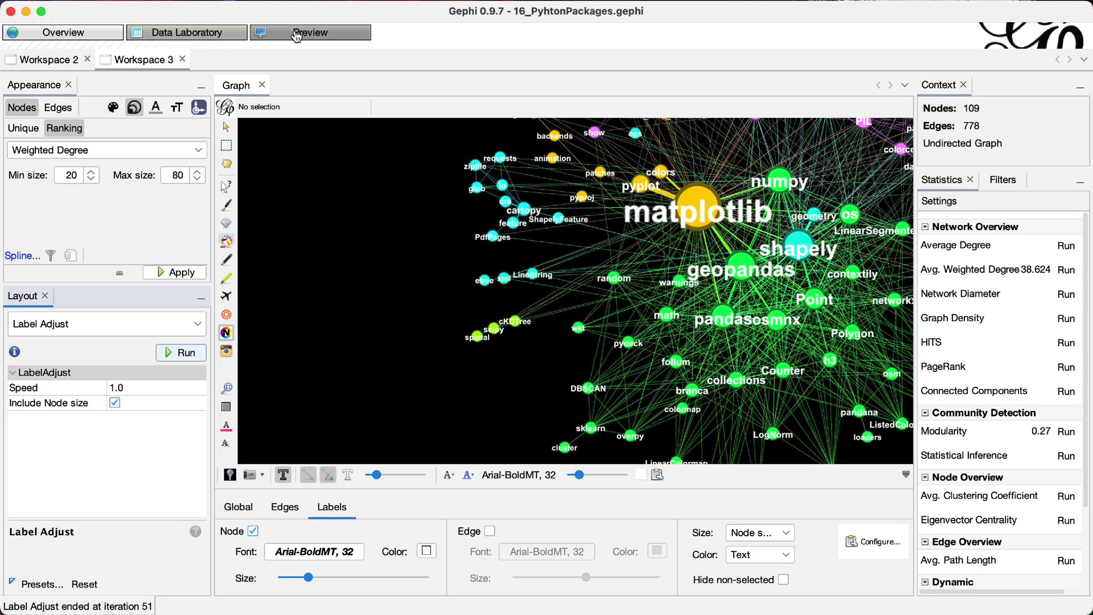
pyautogui.press('super+s')
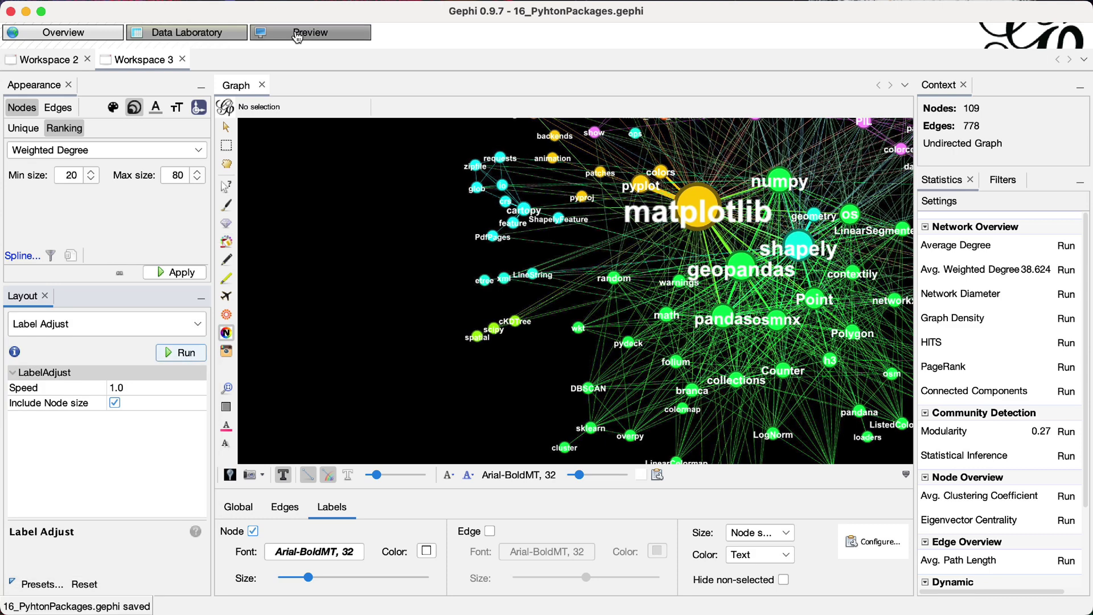
# Render the network in Preview and set the background to near-black 0F0F0F.
pyautogui.click(296, 35)
pyautogui.click(228, 555)
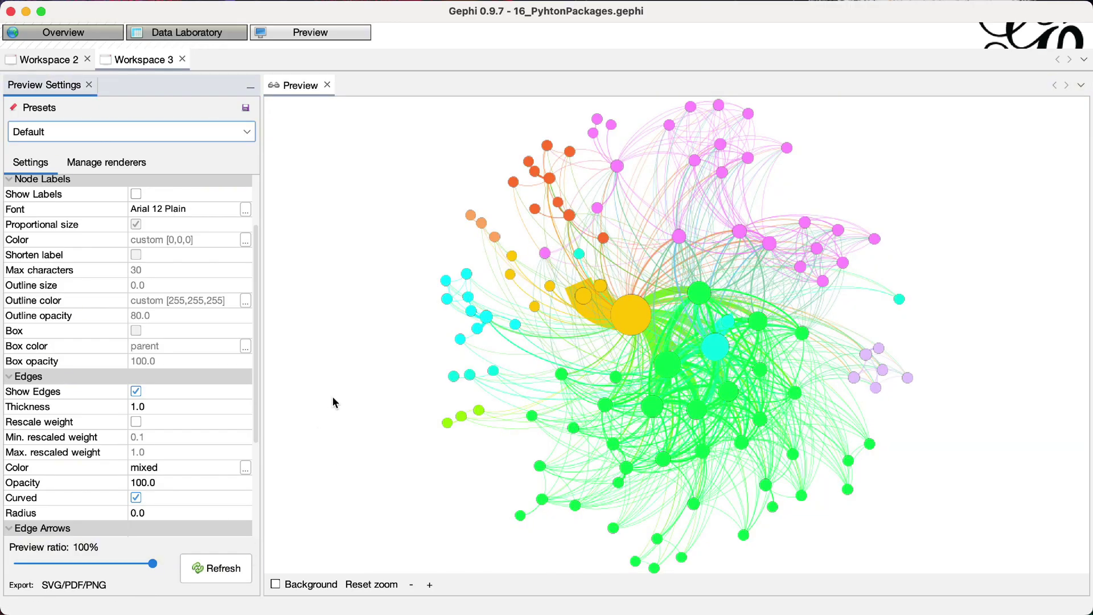
pyautogui.click(312, 586)
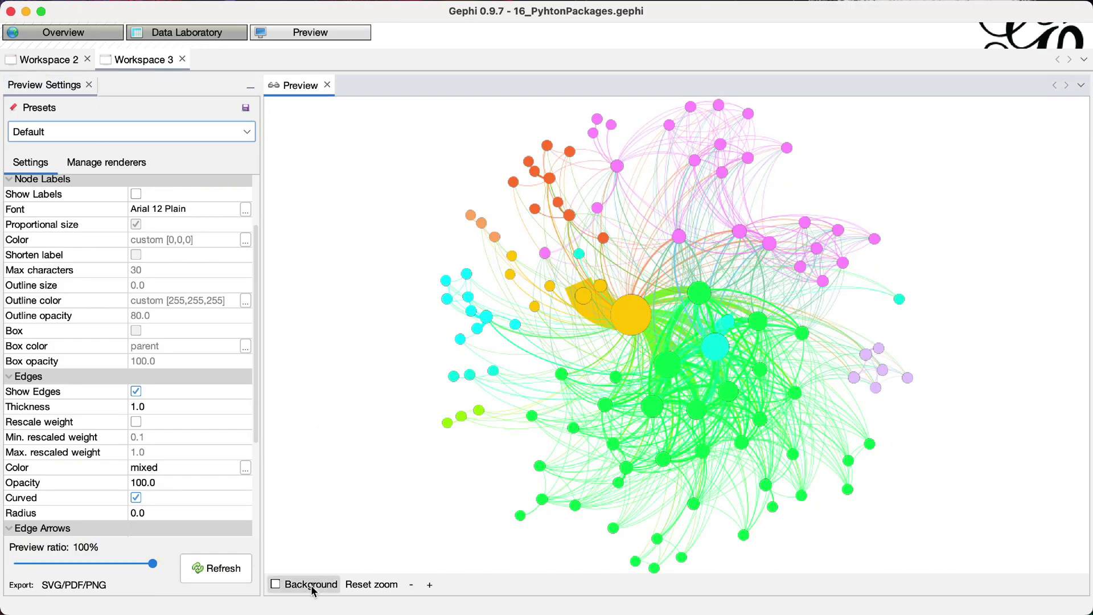
pyautogui.click(623, 405)
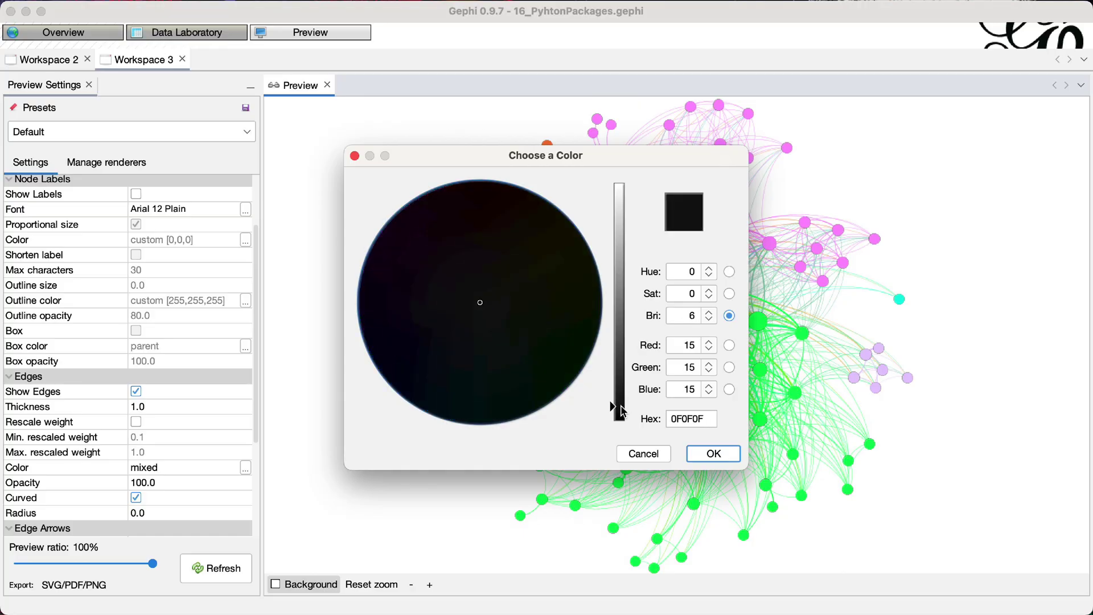
pyautogui.press('Return')
# Give preview nodes border width 0 and opacity 95, then refresh.
pyautogui.scroll(5, 159, 188)
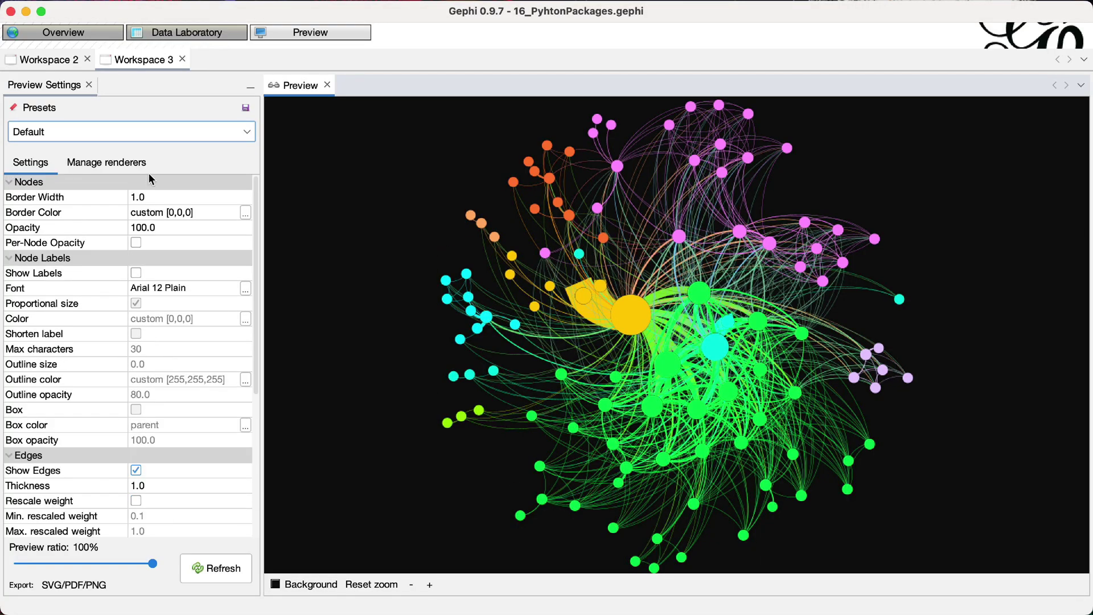
pyautogui.click(163, 197)
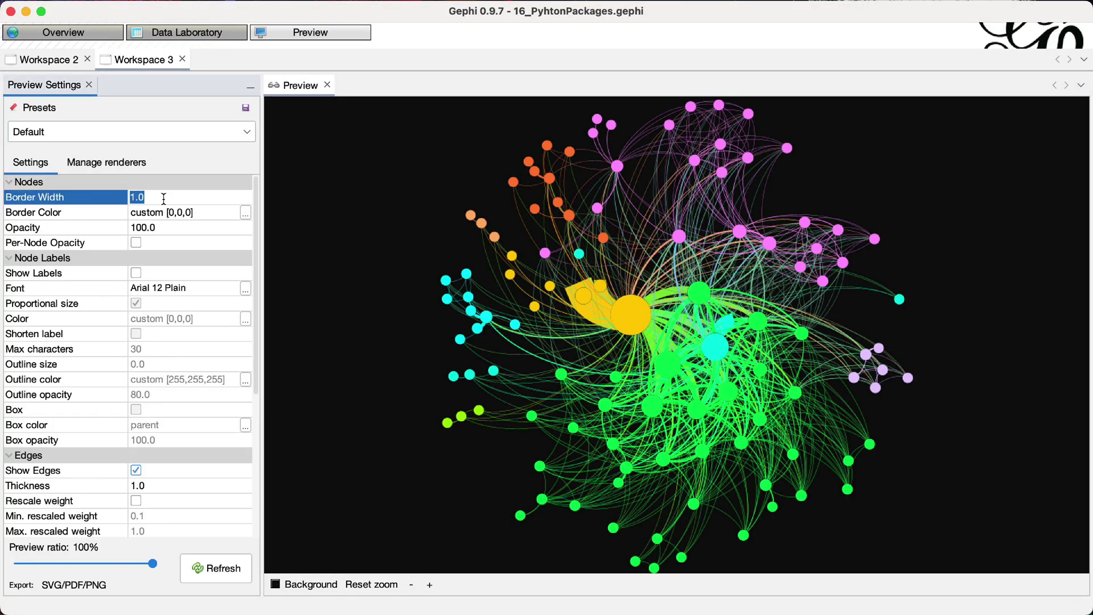
pyautogui.write('0')
pyautogui.click(163, 228)
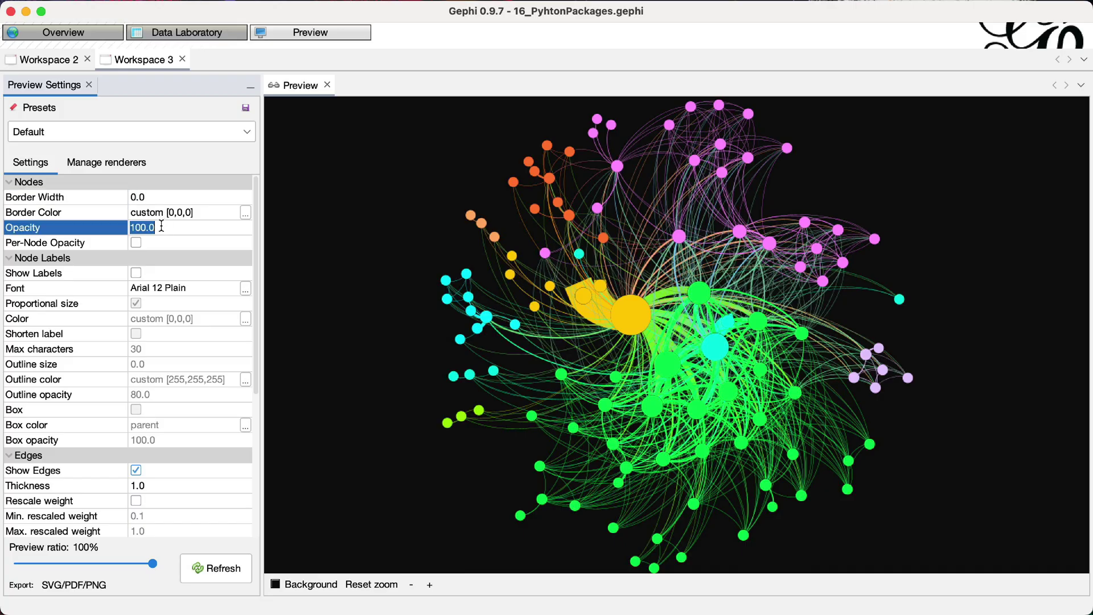
pyautogui.write('95')
pyautogui.click(216, 568)
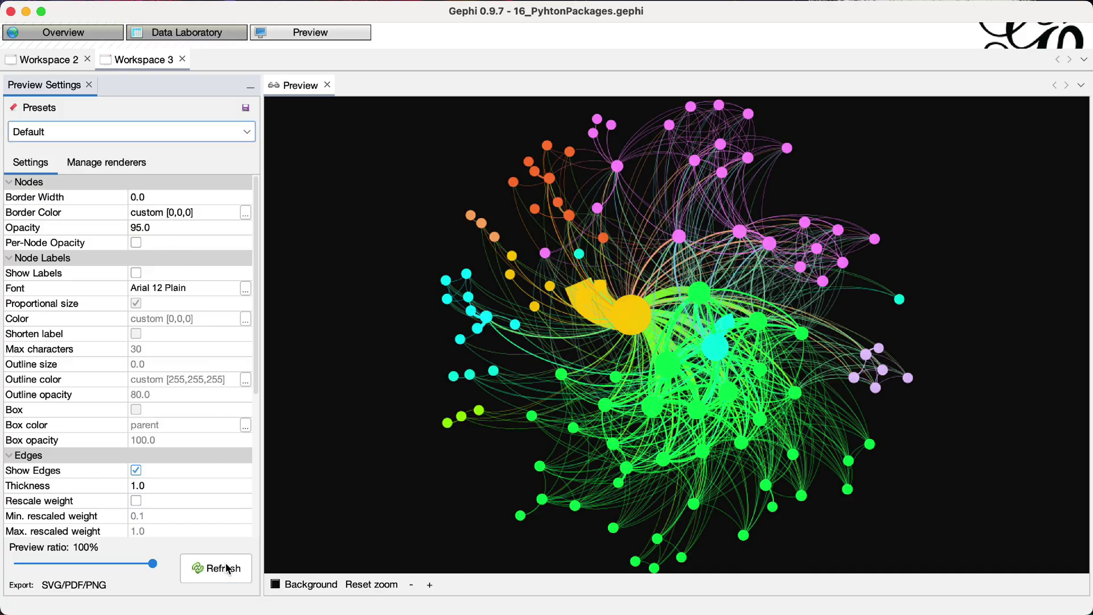
# Show node labels in Arial 8 Plain and refresh the preview.
pyautogui.click(210, 273)
pyautogui.click(245, 291)
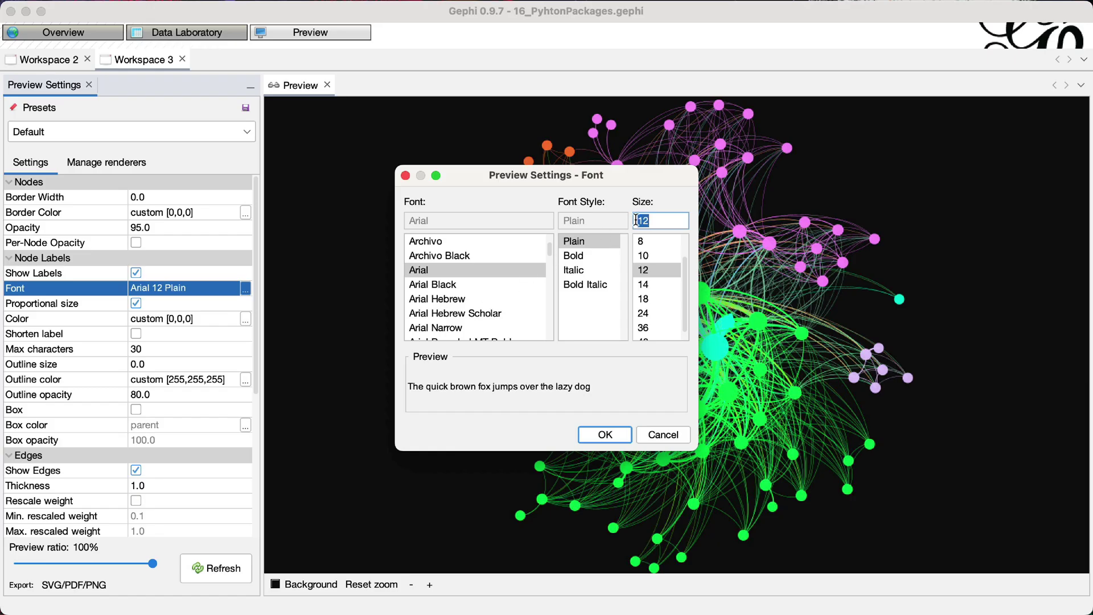
pyautogui.write('8')
pyautogui.press('Return')
pyautogui.click(221, 568)
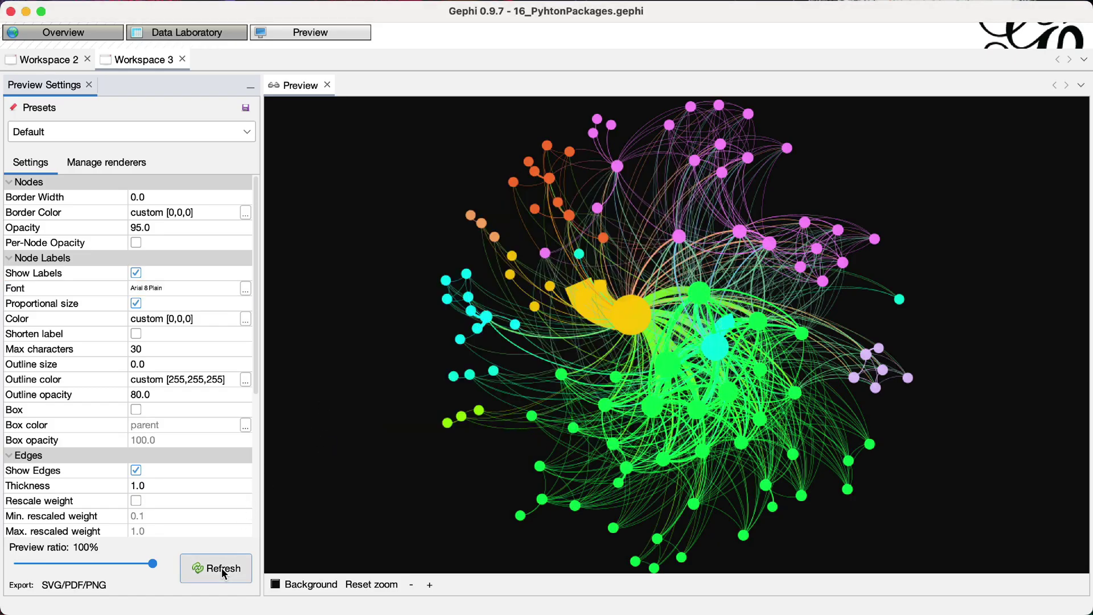
# Enable edge weight rescaling with min 1 and max 10, then refresh.
pyautogui.scroll(-3, 124, 384)
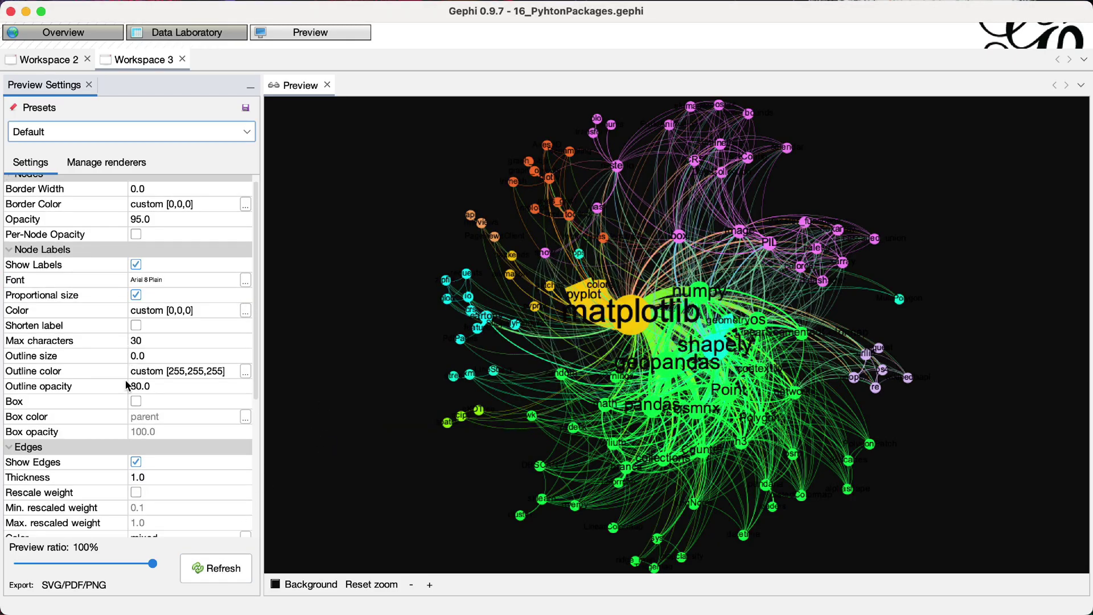
pyautogui.click(136, 430)
pyautogui.click(139, 445)
pyautogui.write('1')
pyautogui.click(145, 461)
pyautogui.write('10')
pyautogui.click(197, 559)
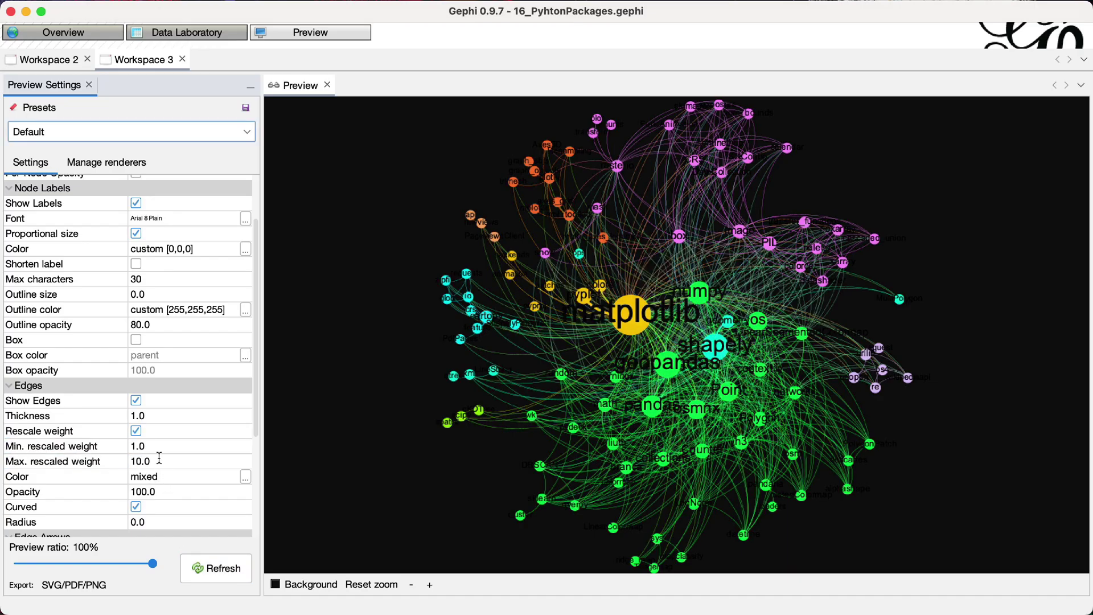
# Raise the max rescaled edge weight to 25 and set edge opacity to 85.
pyautogui.click(159, 460)
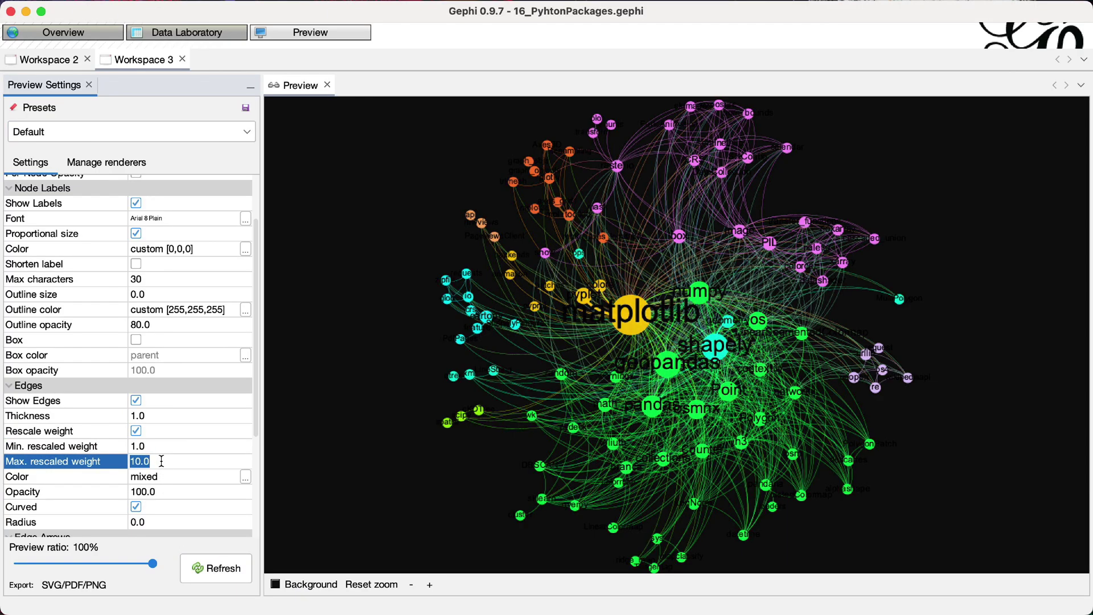
pyautogui.write('25')
pyautogui.click(220, 573)
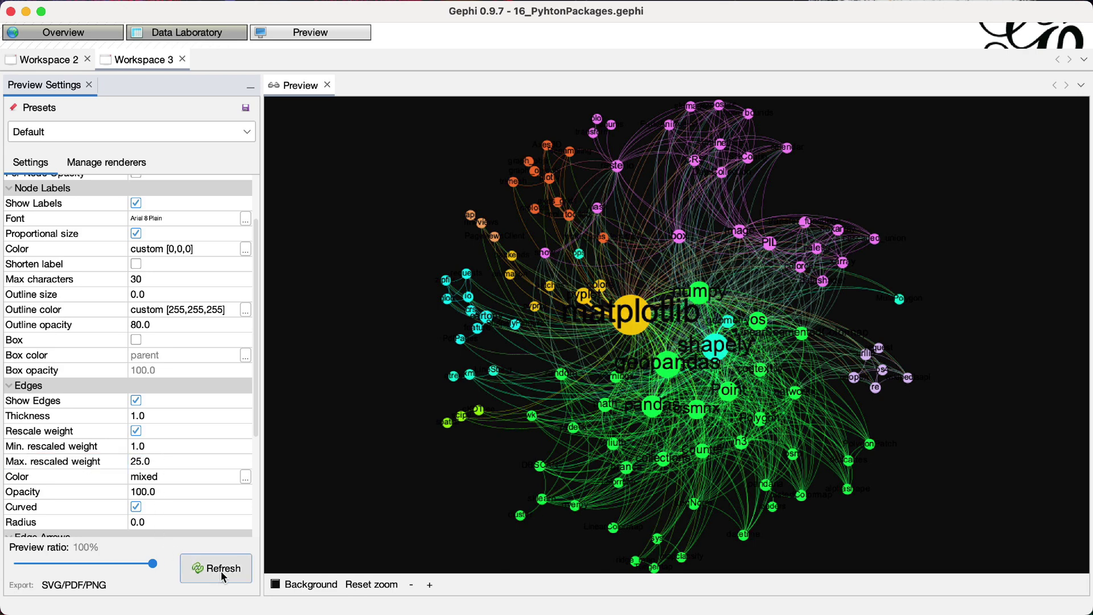
pyautogui.click(195, 491)
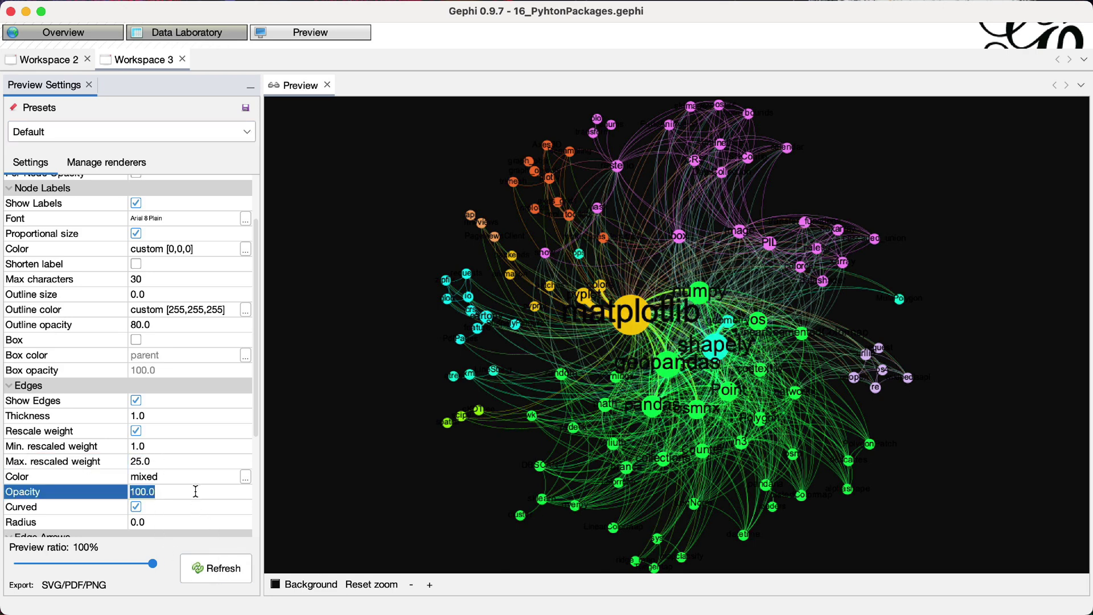
pyautogui.write('85')
pyautogui.click(207, 571)
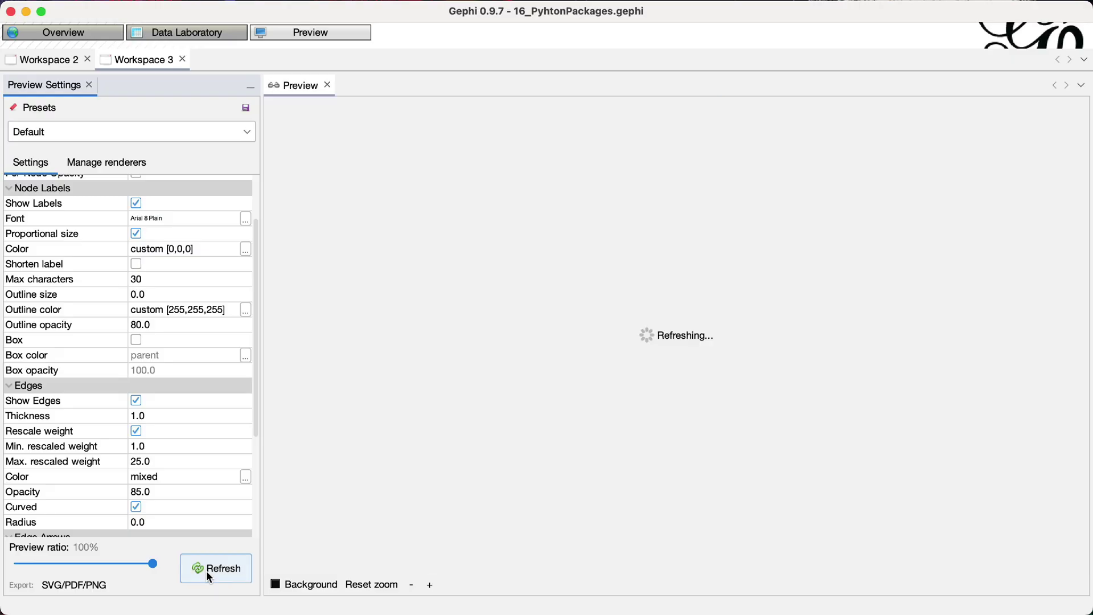
# Increase the max rescaled edge weight to 50, then 100, refreshing each time.
pyautogui.click(158, 461)
pyautogui.write('50')
pyautogui.click(206, 570)
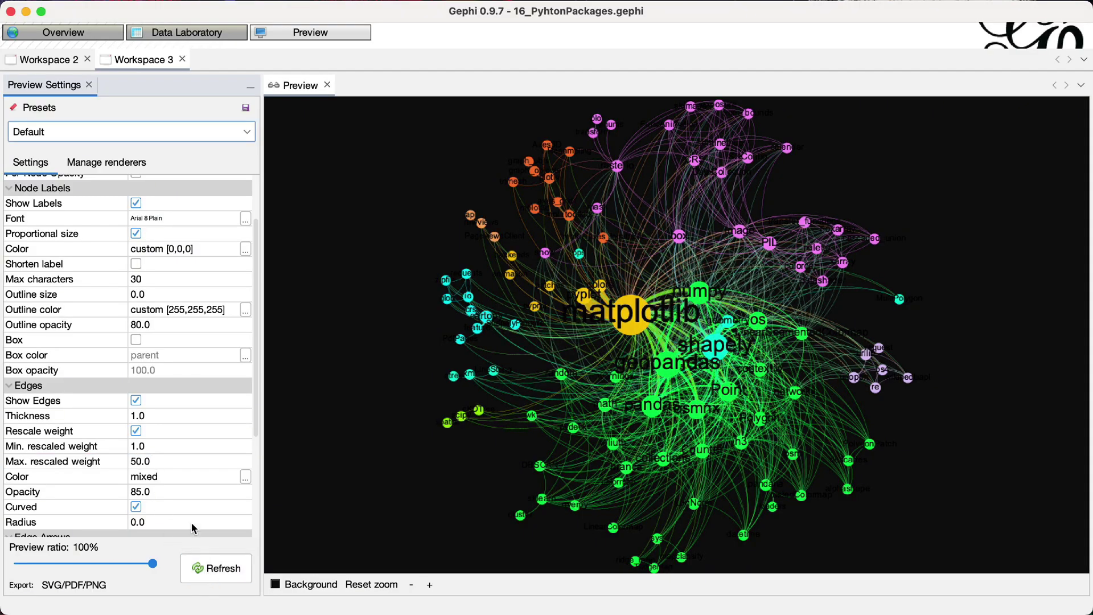
pyautogui.click(166, 461)
pyautogui.write('100')
pyautogui.click(210, 568)
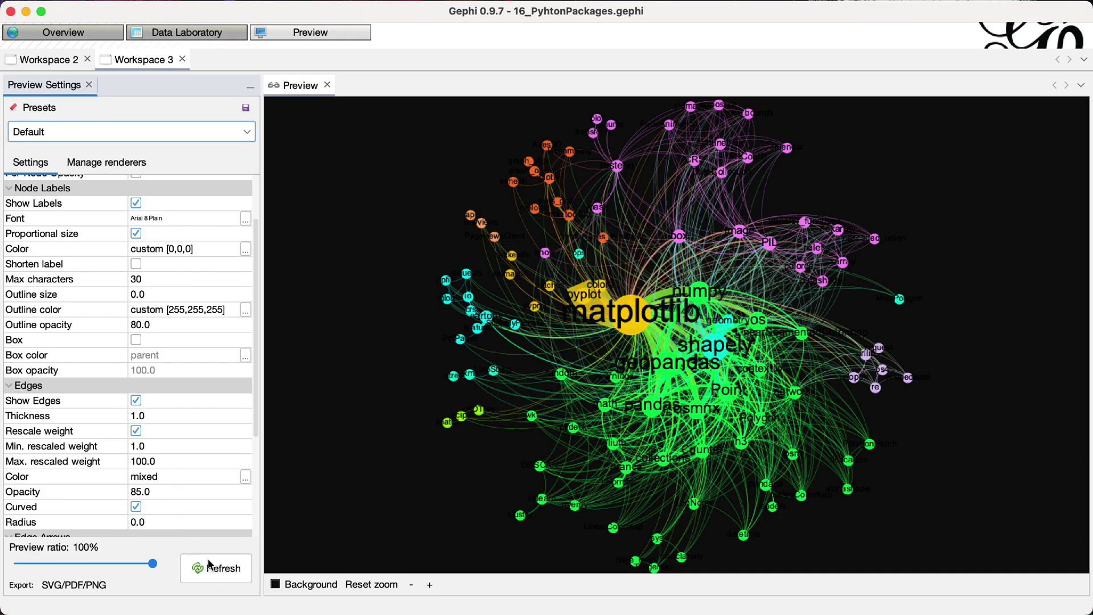
pyautogui.scroll(3, 735, 374)
# Save the project and set the node label outline size to 2.
pyautogui.scroll(-3, 734, 375)
pyautogui.press('super+s')
pyautogui.moveTo(631, 341); pyautogui.dragTo(621, 336)
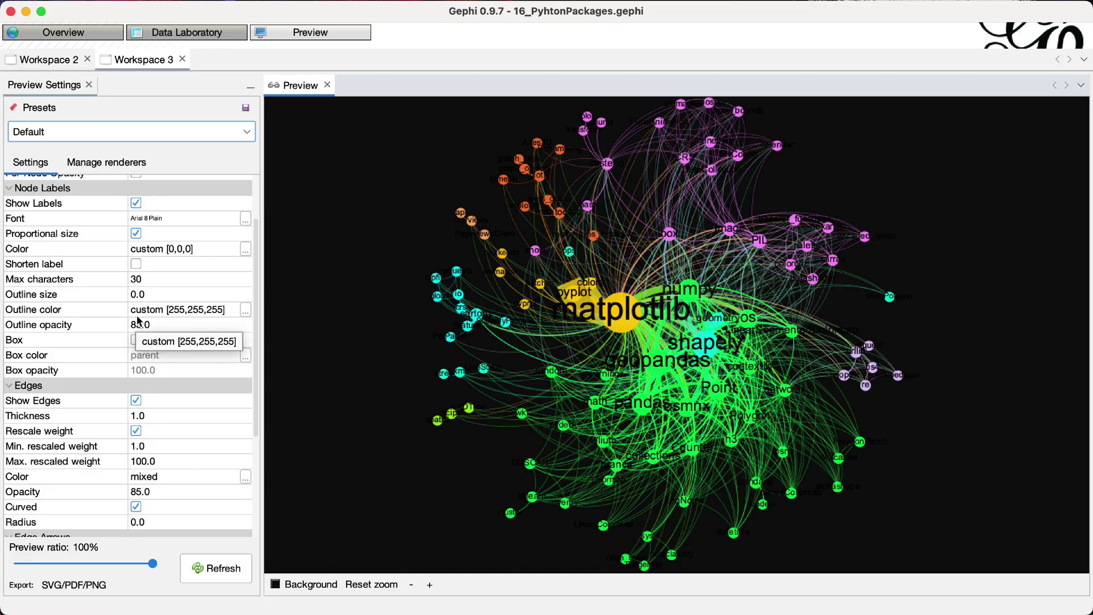
pyautogui.click(142, 294)
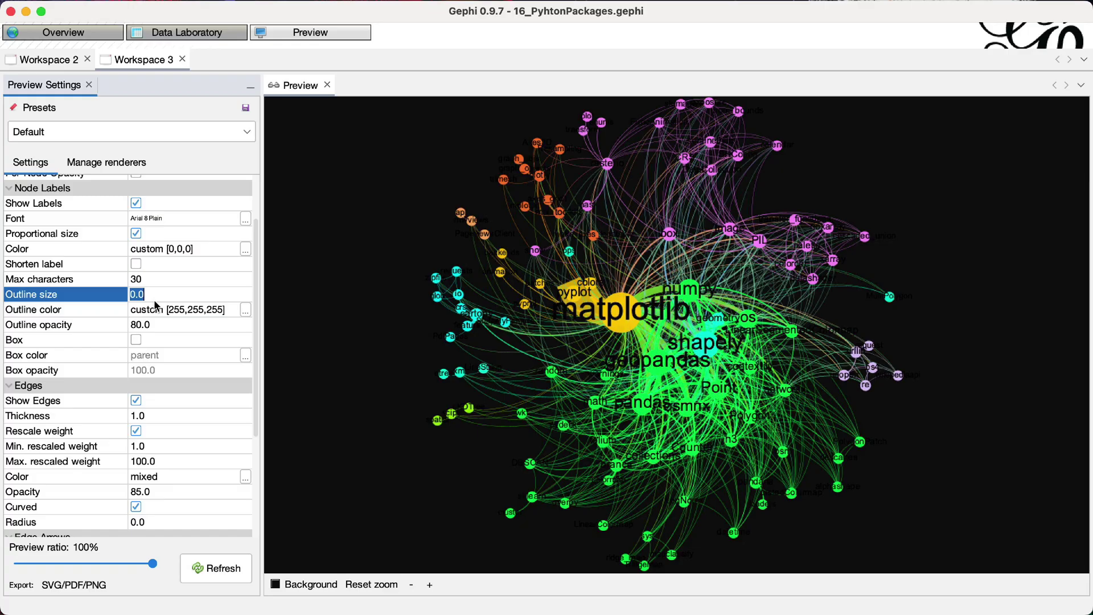
pyautogui.press('Return')
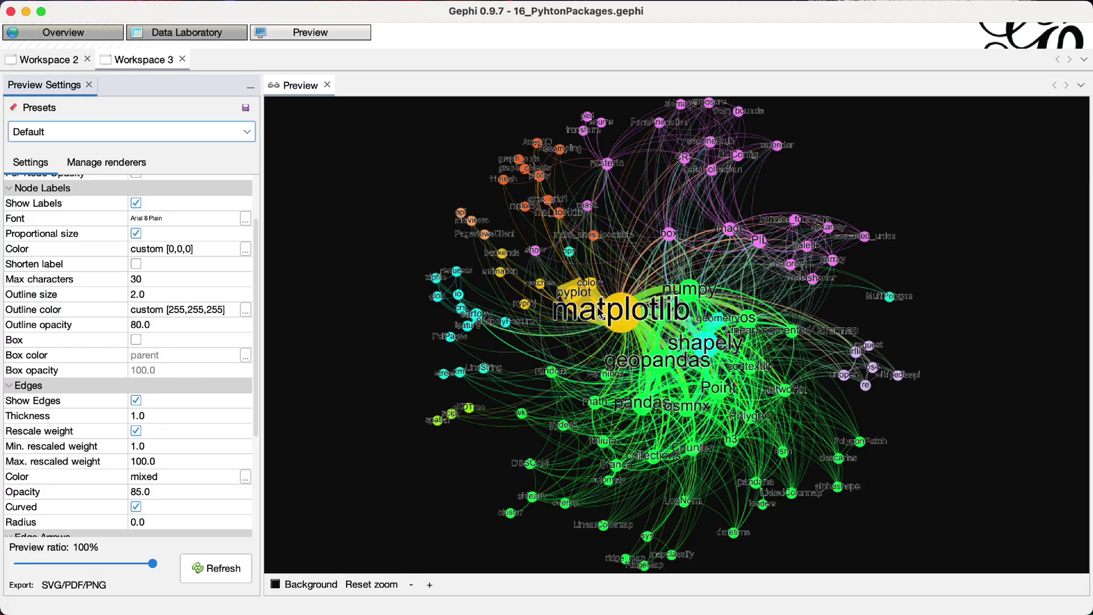
# Set the label outline colour to Parent so outlines follow each node's colour.
pyautogui.click(616, 313)
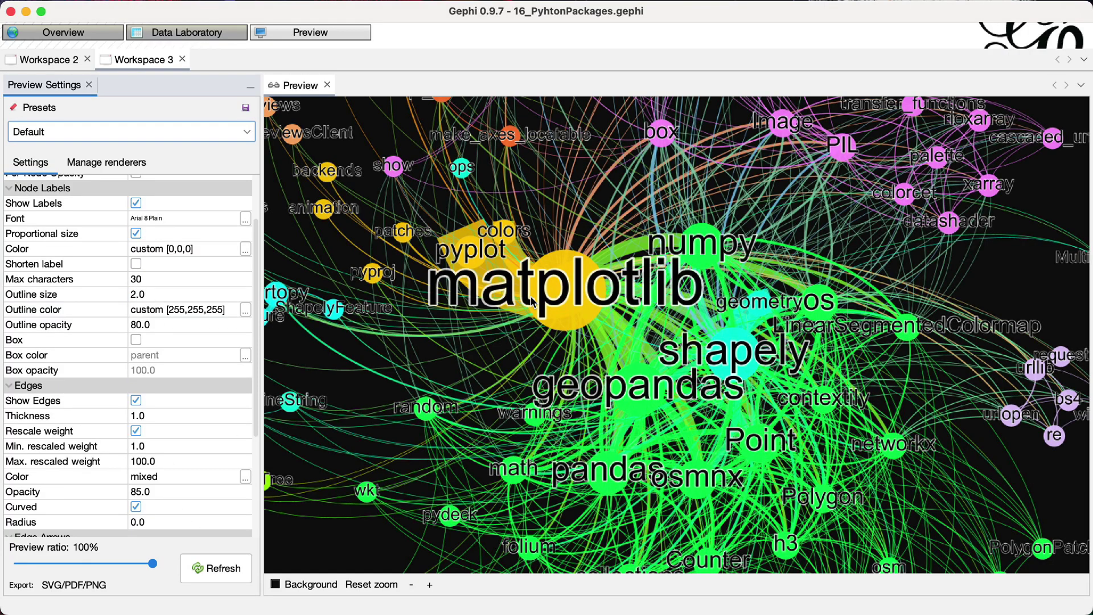
pyautogui.click(535, 302)
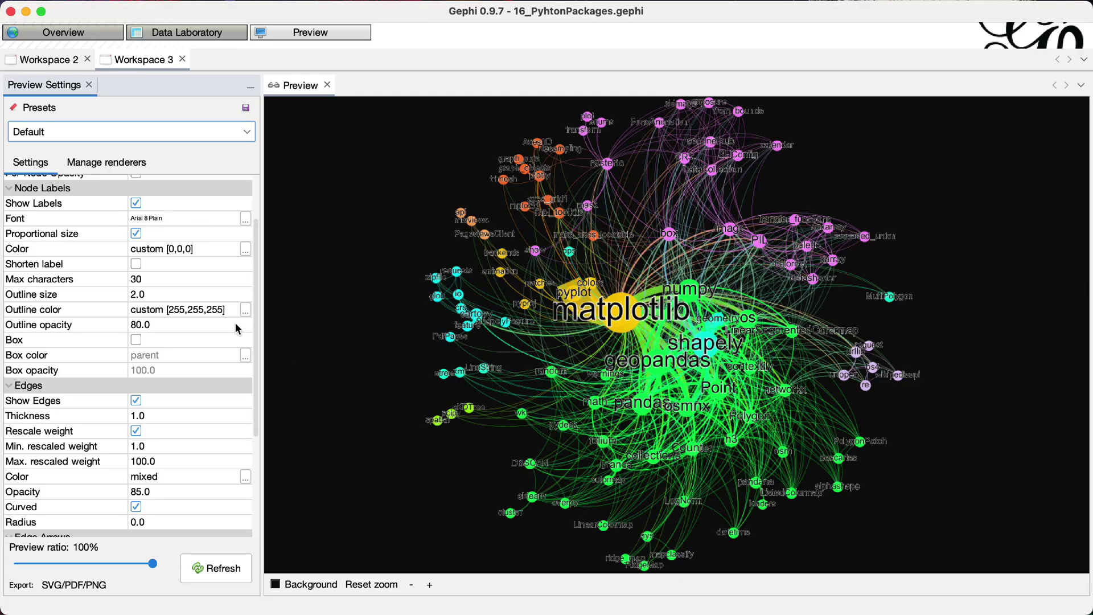
pyautogui.click(245, 311)
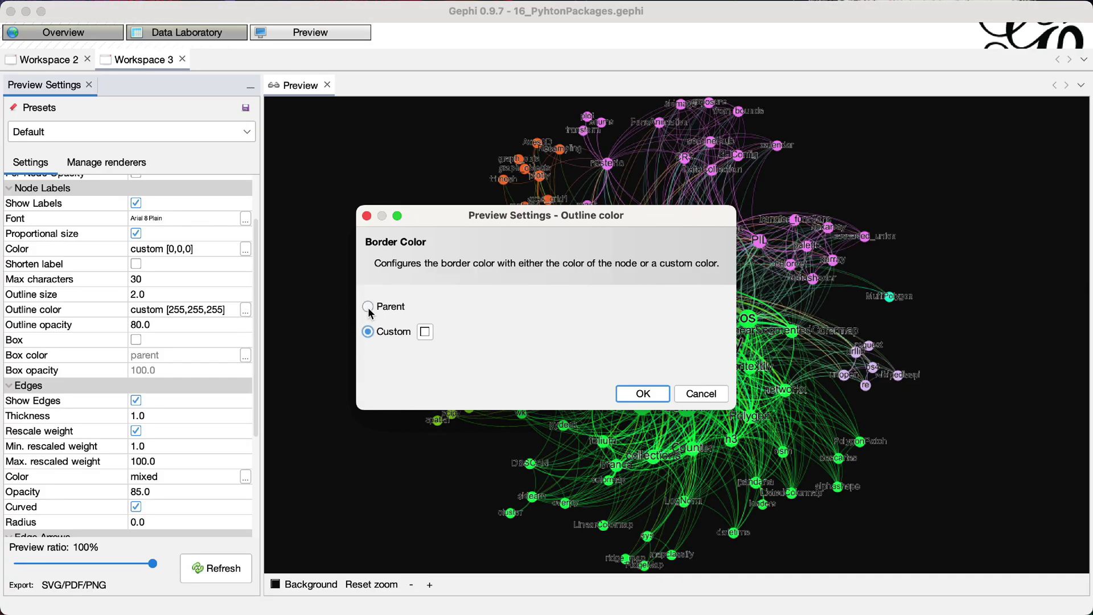
pyautogui.click(626, 394)
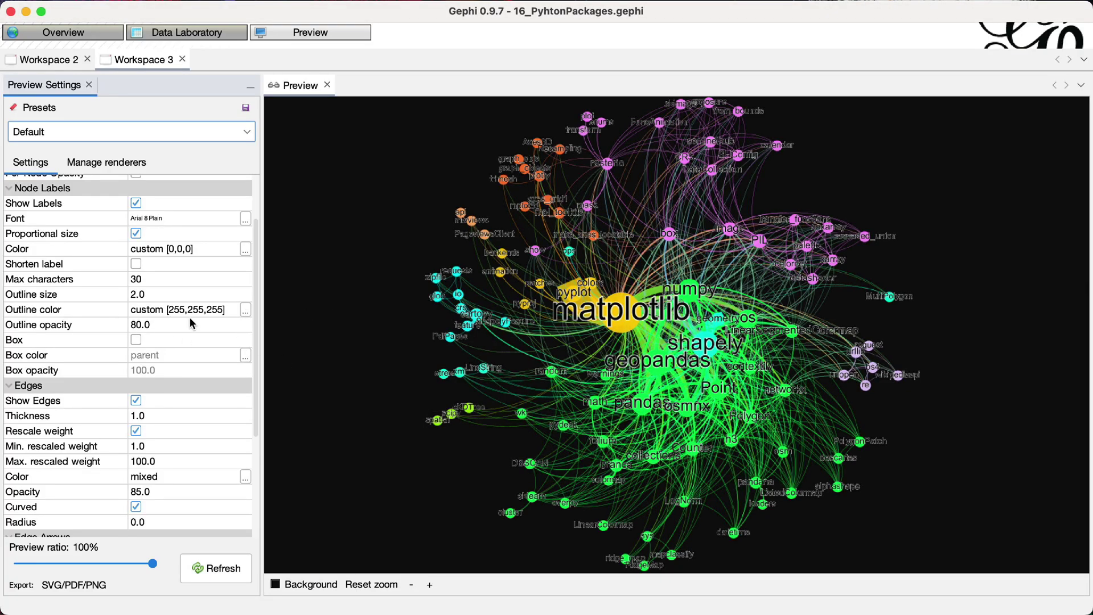
pyautogui.click(246, 311)
pyautogui.click(368, 307)
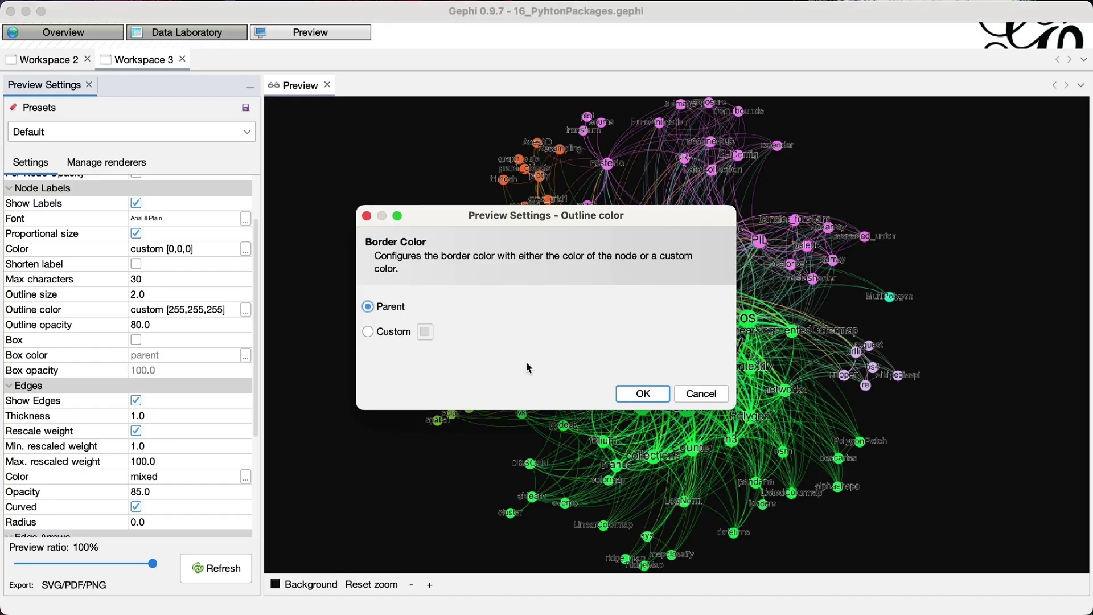
pyautogui.click(629, 393)
# Set label outline size 5 and outline opacity 70, then refresh the preview.
pyautogui.click(154, 294)
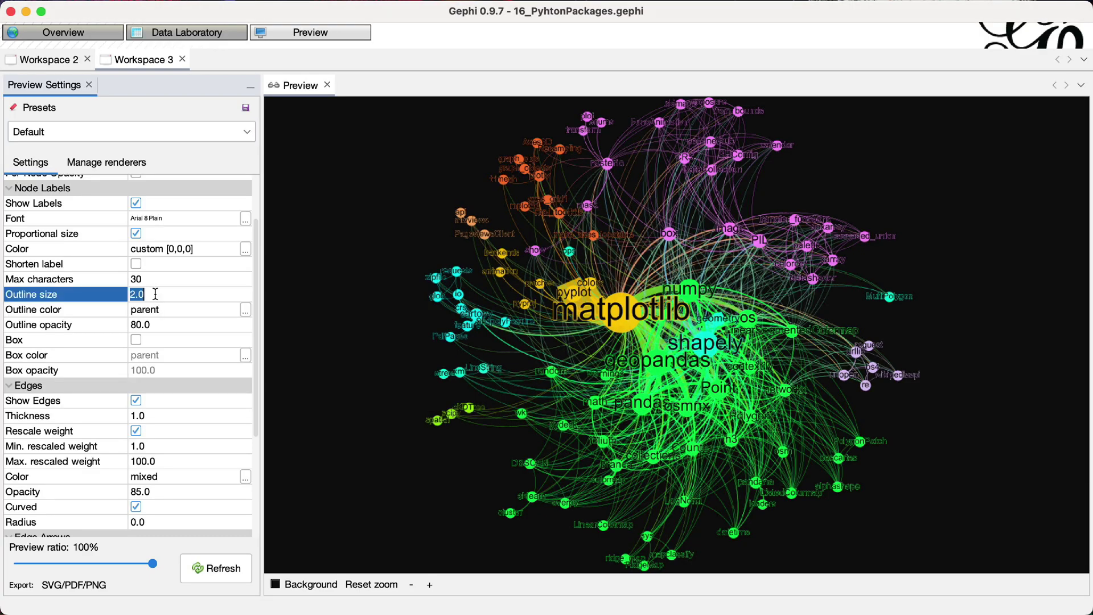
pyautogui.write('5')
pyautogui.click(157, 323)
pyautogui.write('75')
pyautogui.press('BackSpace')
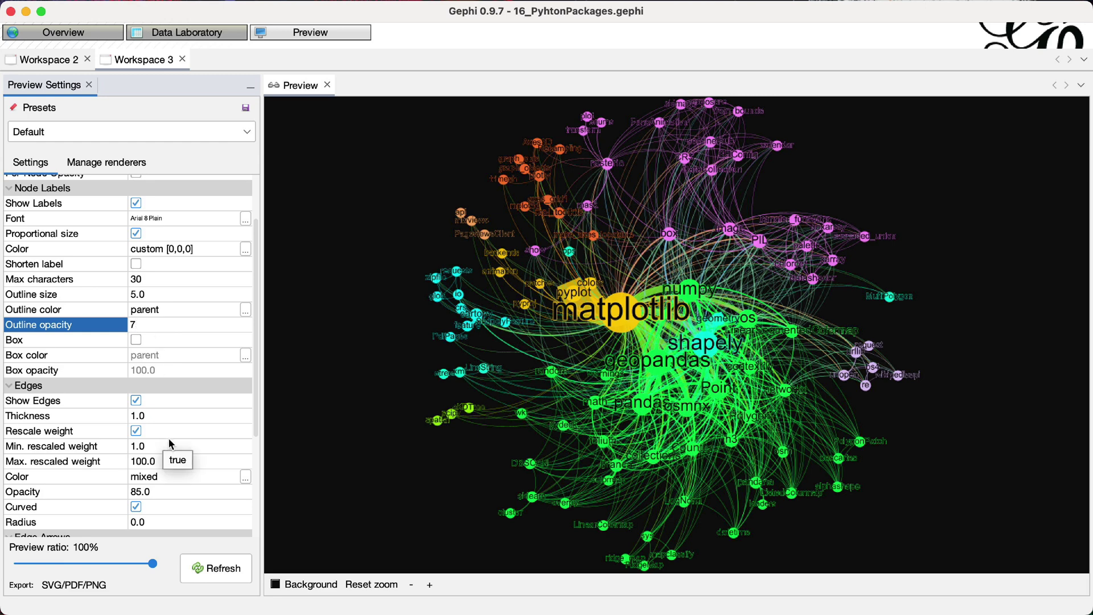
pyautogui.write('0')
pyautogui.click(206, 569)
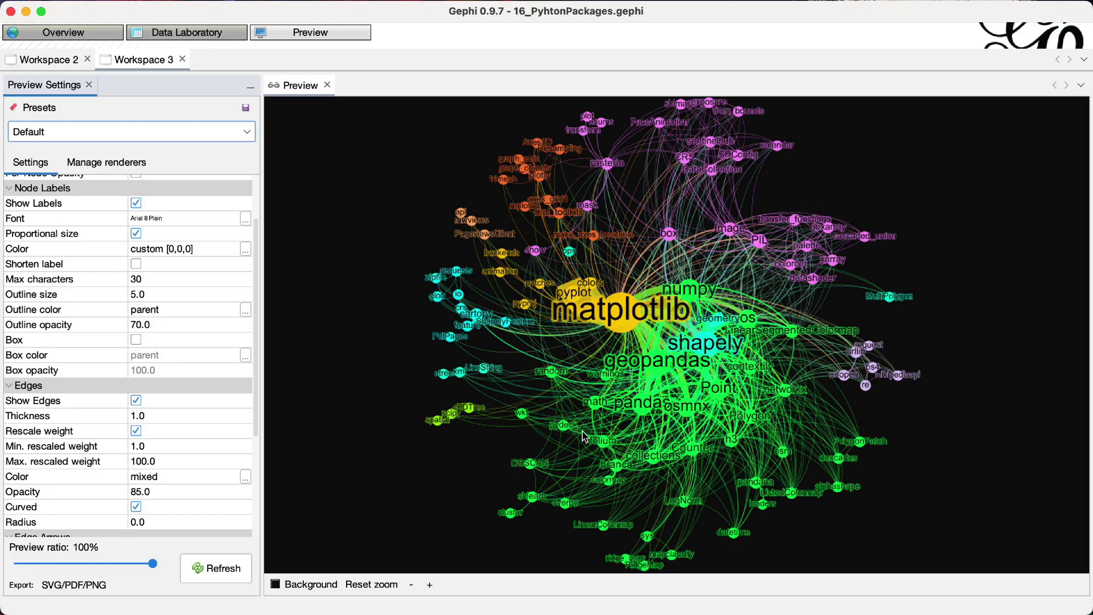
# Rank node sizes by Degree, applying maximum size 50 and then 80.
pyautogui.moveTo(588, 354); pyautogui.dragTo(571, 323)
pyautogui.click(91, 33)
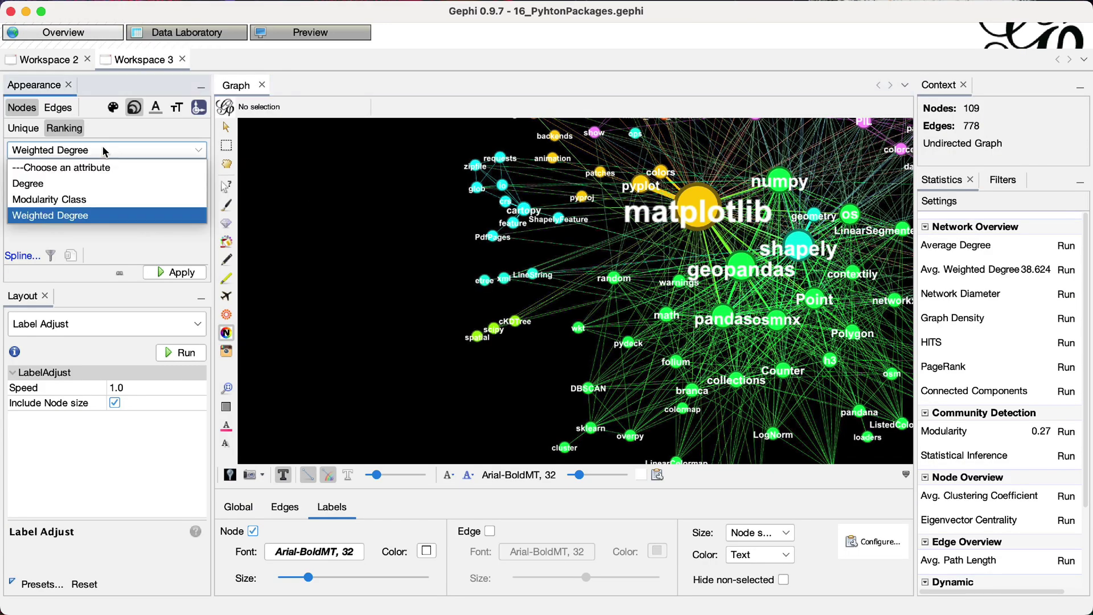
pyautogui.click(63, 183)
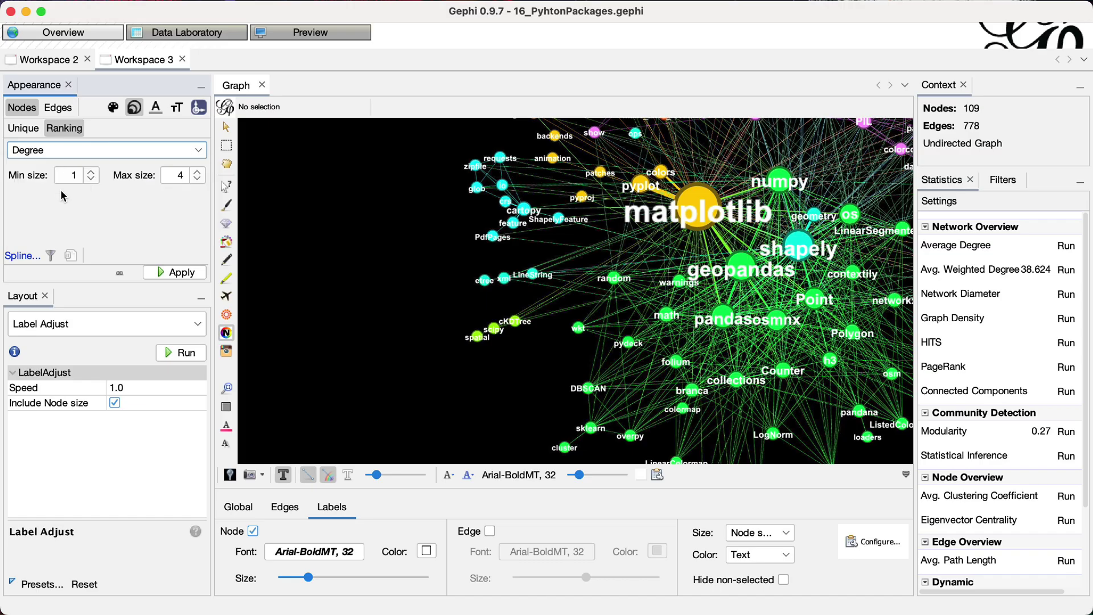
pyautogui.doubleClick(182, 175)
pyautogui.write('50')
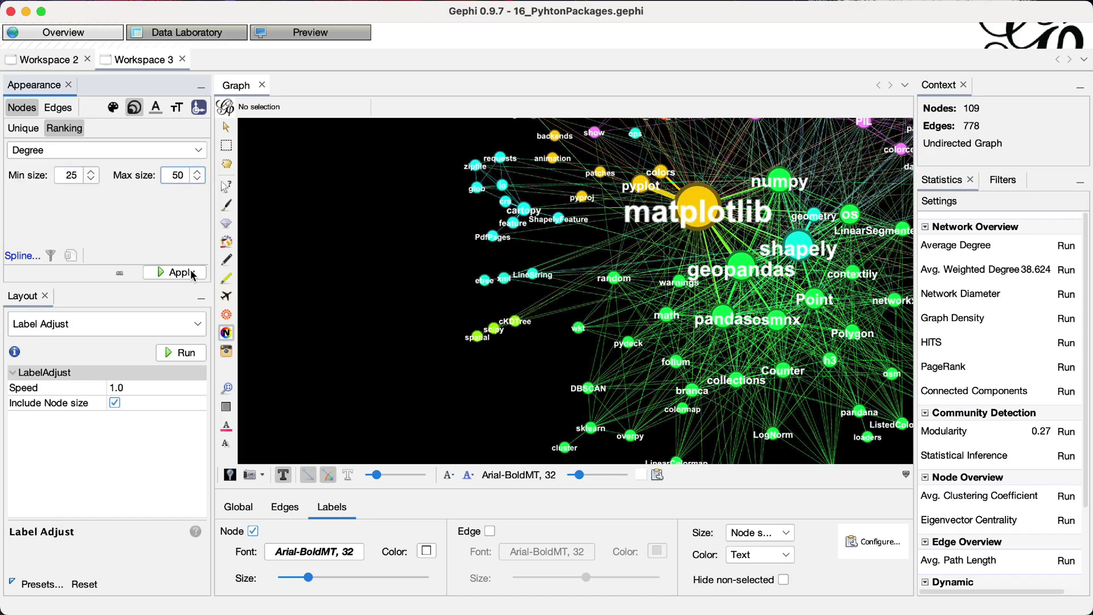
pyautogui.click(188, 274)
pyautogui.doubleClick(171, 175)
pyautogui.write('80')
pyautogui.click(181, 273)
# Re-render the Degree-sized graph in Preview with label outline size lowered to 4.0.
pyautogui.click(310, 32)
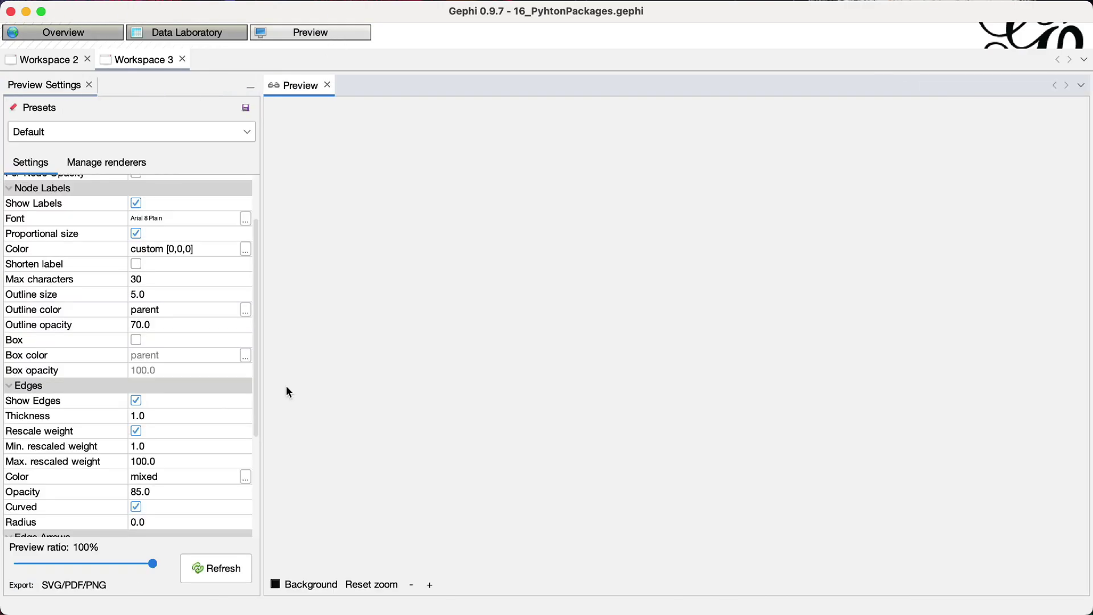
pyautogui.click(237, 562)
pyautogui.moveTo(484, 414); pyautogui.dragTo(434, 408)
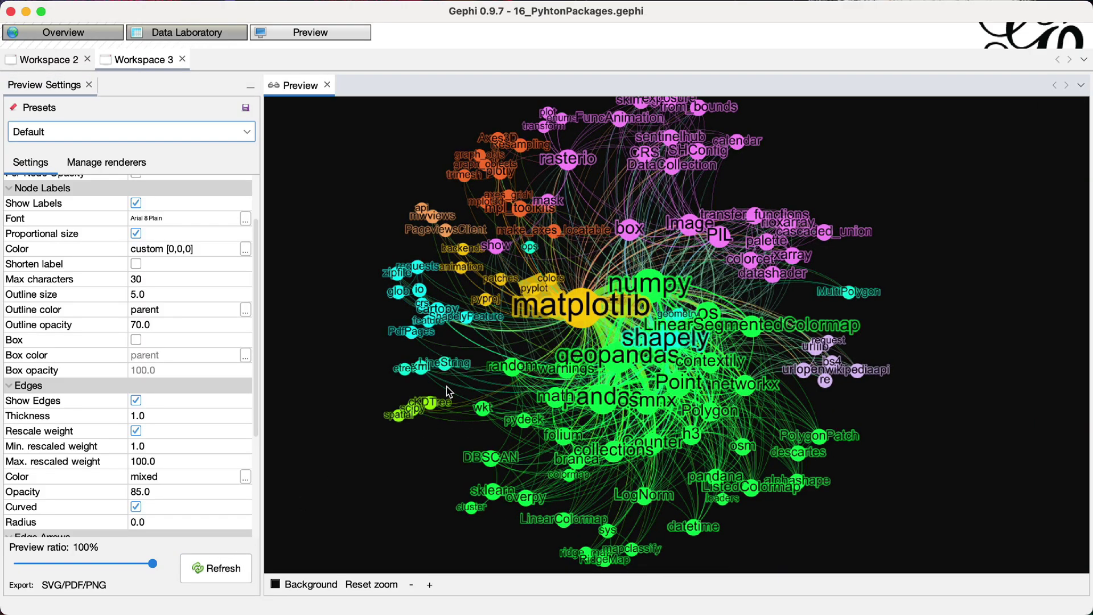
pyautogui.click(178, 293)
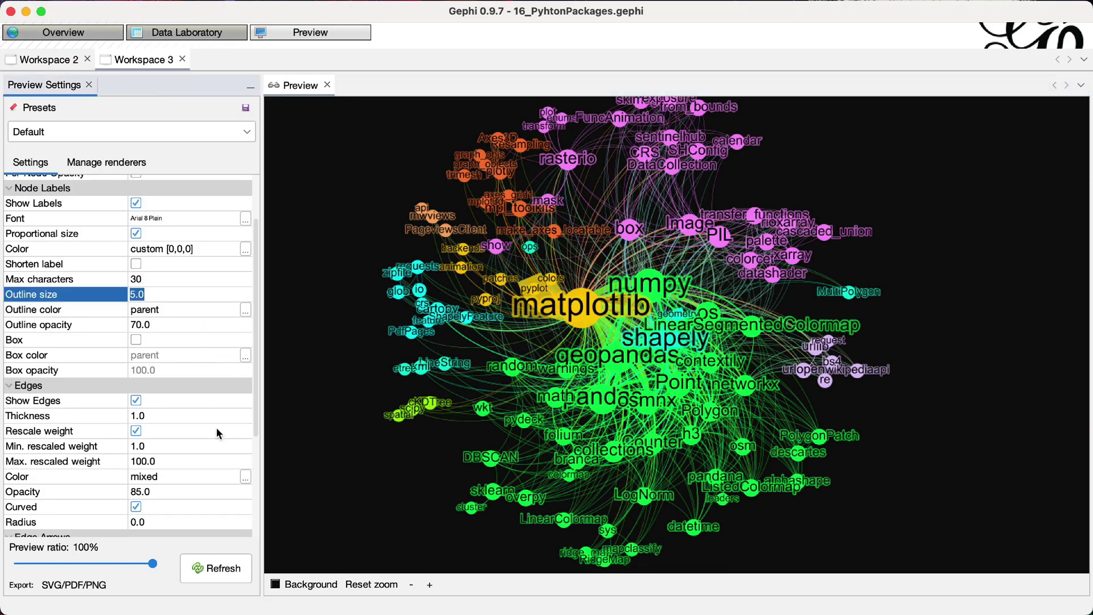
pyautogui.write('4')
pyautogui.click(216, 567)
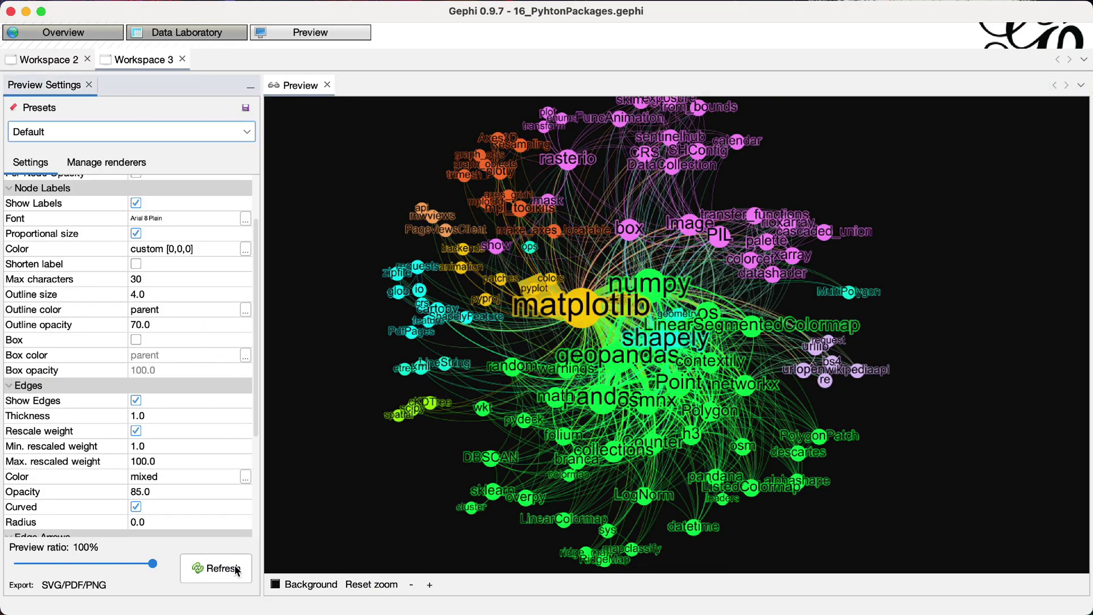
# Enlarge the node labels with the Size slider and run Label Adjust.
pyautogui.click(94, 33)
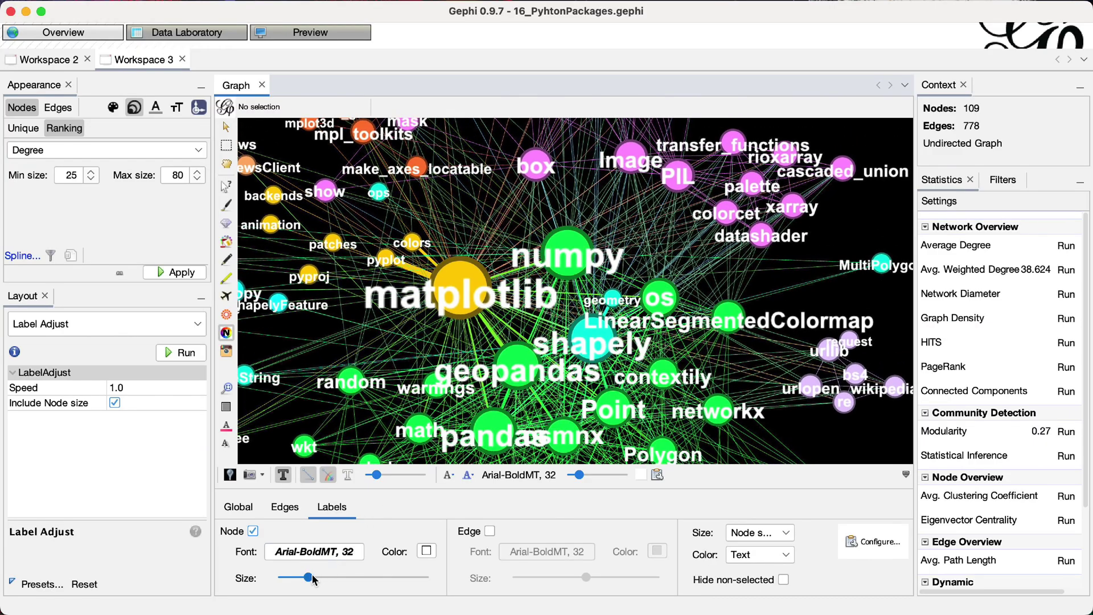
pyautogui.moveTo(311, 576); pyautogui.dragTo(315, 578)
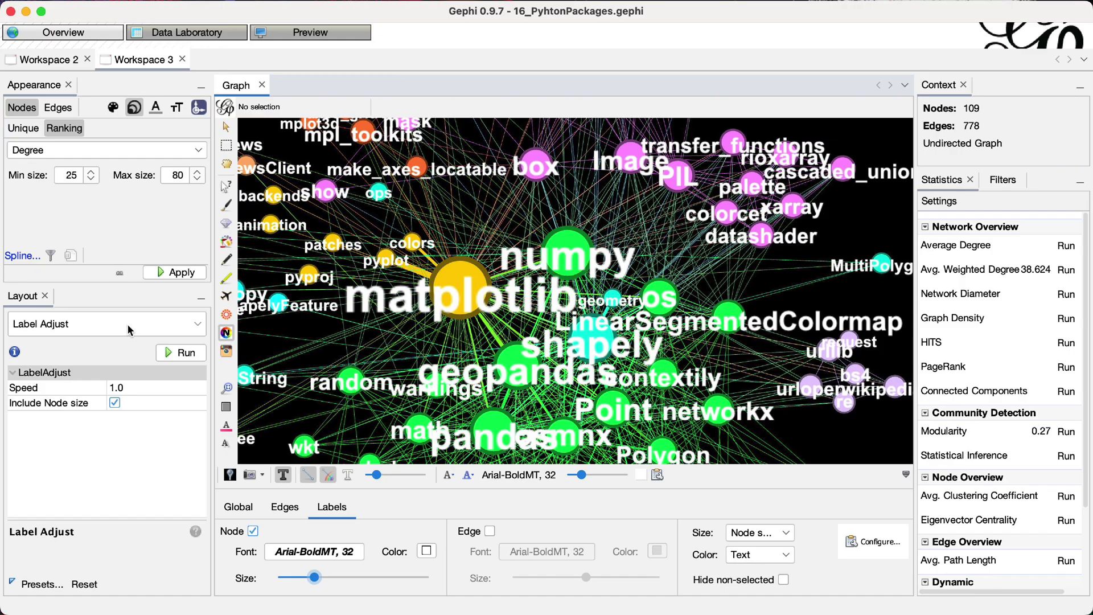
pyautogui.click(178, 352)
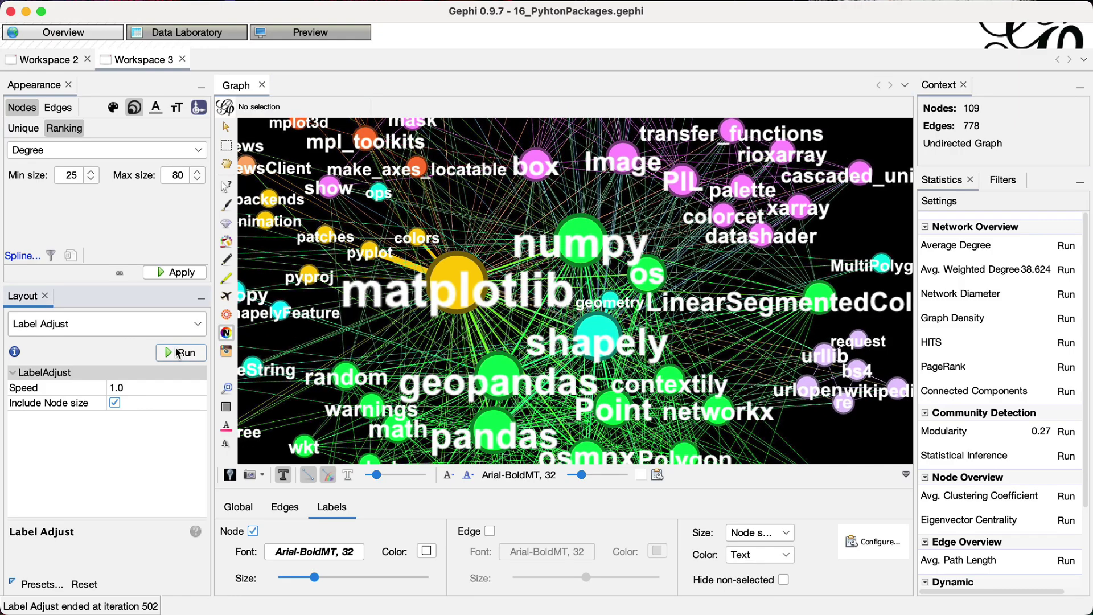
# Run the Expansion layout to spread the graph and refresh the preview.
pyautogui.click(146, 324)
pyautogui.click(134, 393)
pyautogui.click(183, 354)
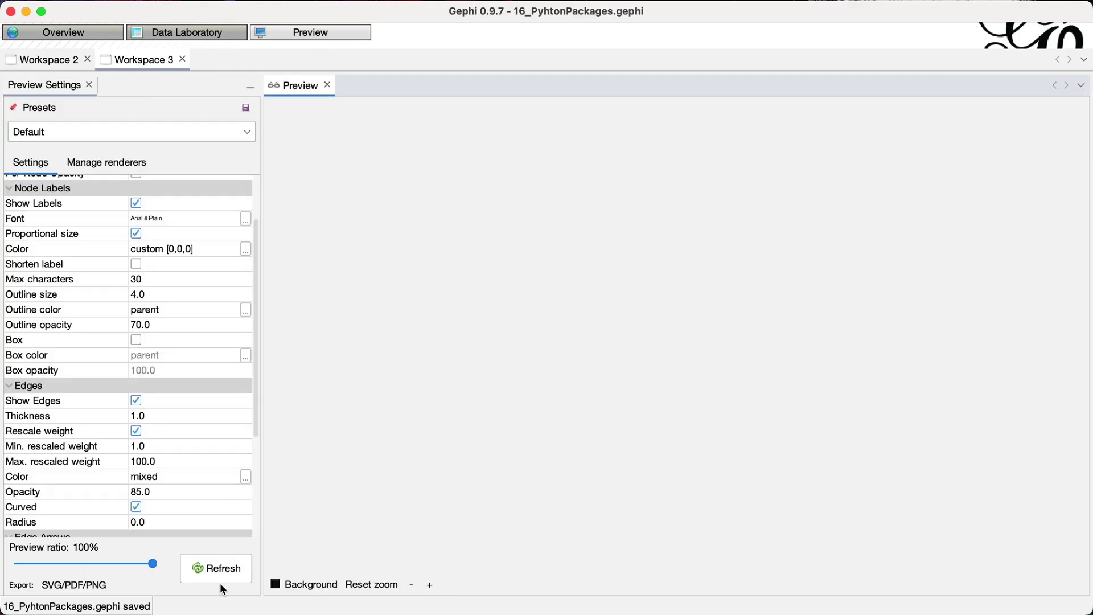
pyautogui.click(223, 571)
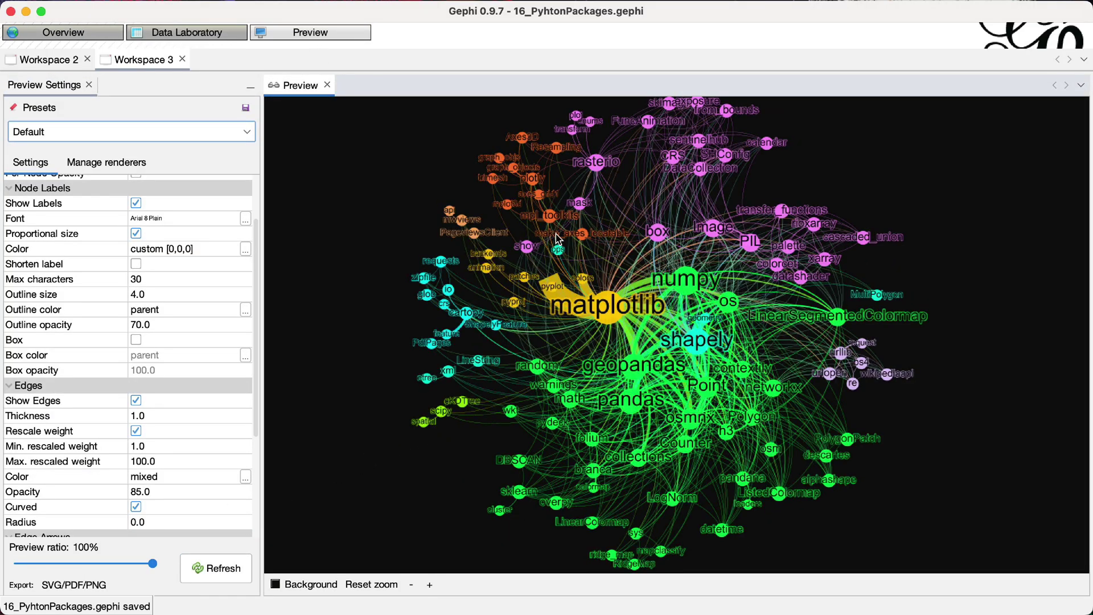
# Save the project and colour node labels custom near-white F5F5F5 (245,245,245).
pyautogui.scroll(3, 648, 166)
pyautogui.scroll(-3, 648, 165)
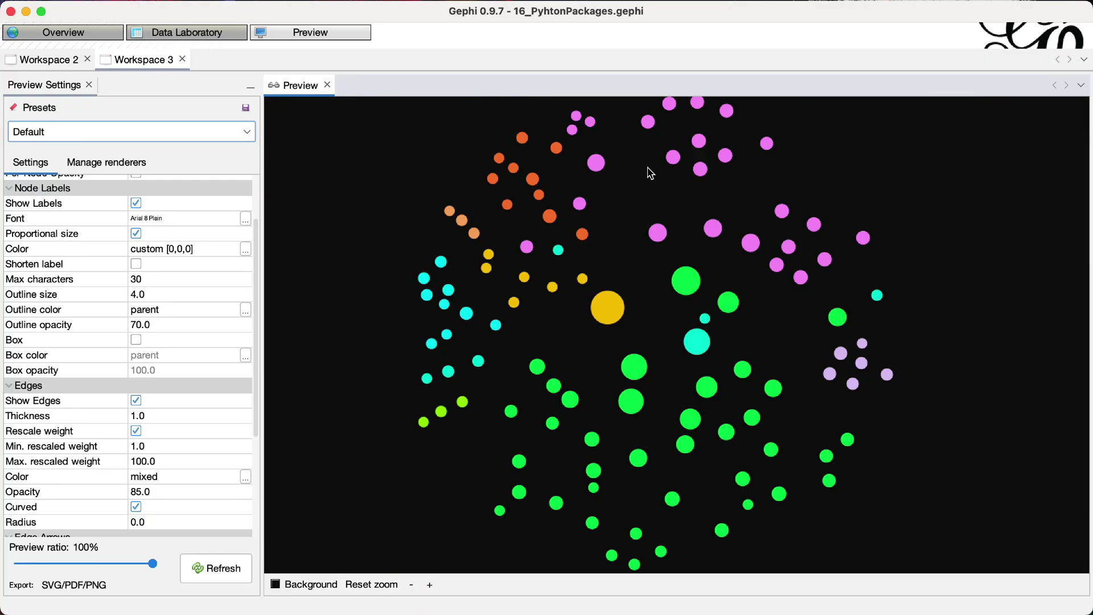
pyautogui.scroll(-1, 602, 268)
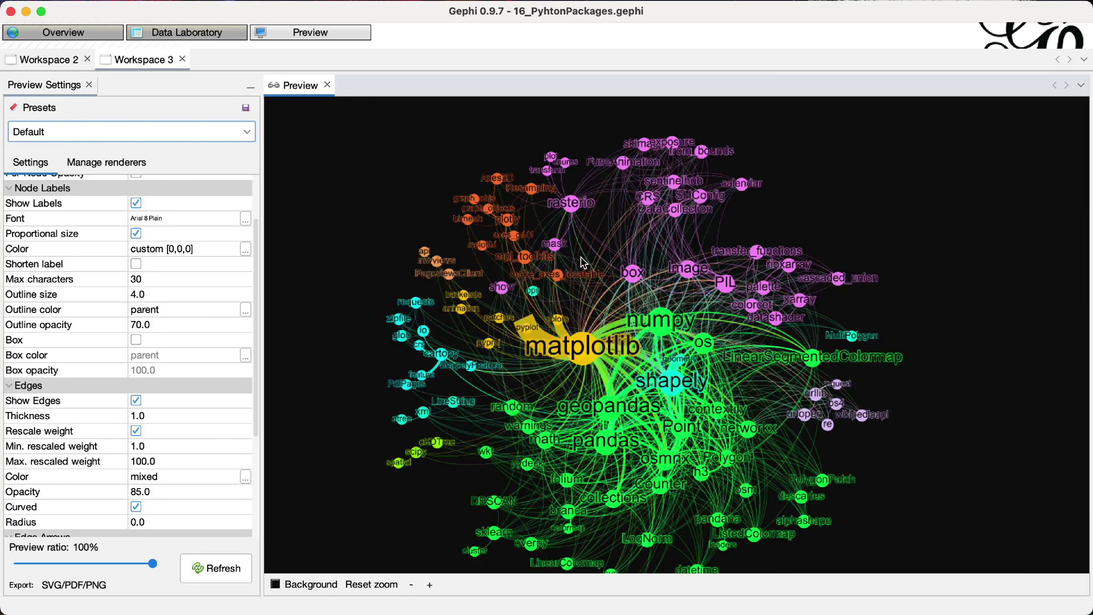
pyautogui.press('super+s')
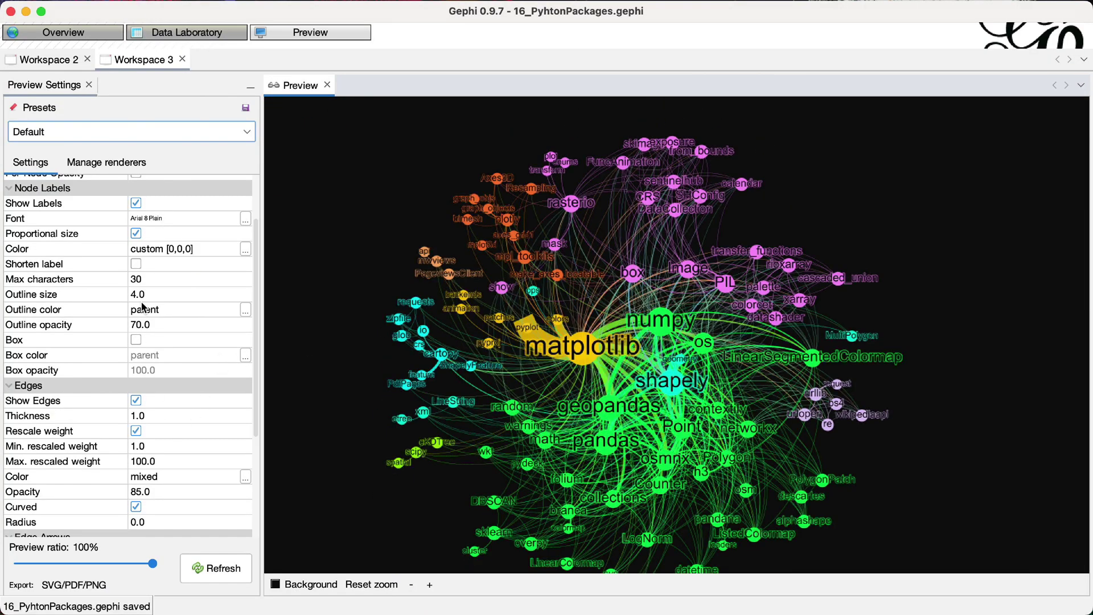
pyautogui.click(246, 249)
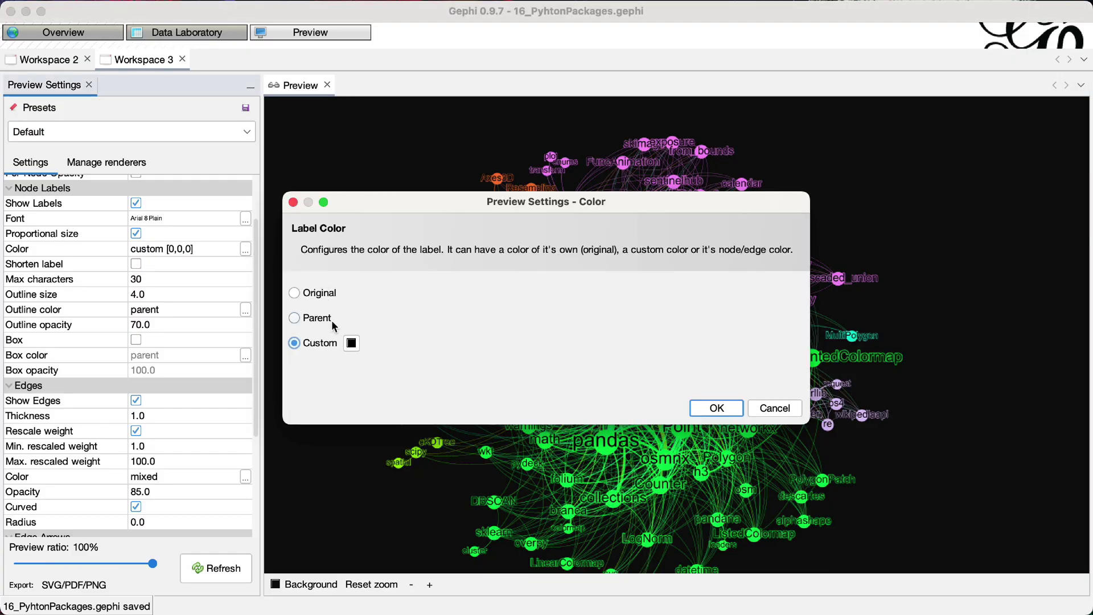
pyautogui.click(351, 343)
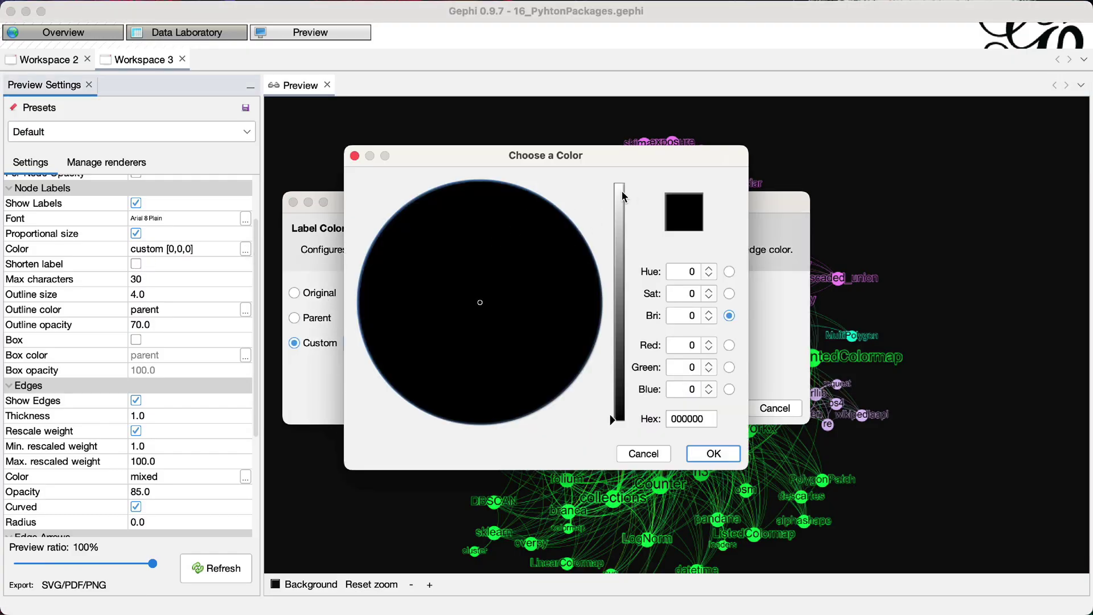
pyautogui.moveTo(619, 201); pyautogui.dragTo(622, 192)
pyautogui.click(713, 453)
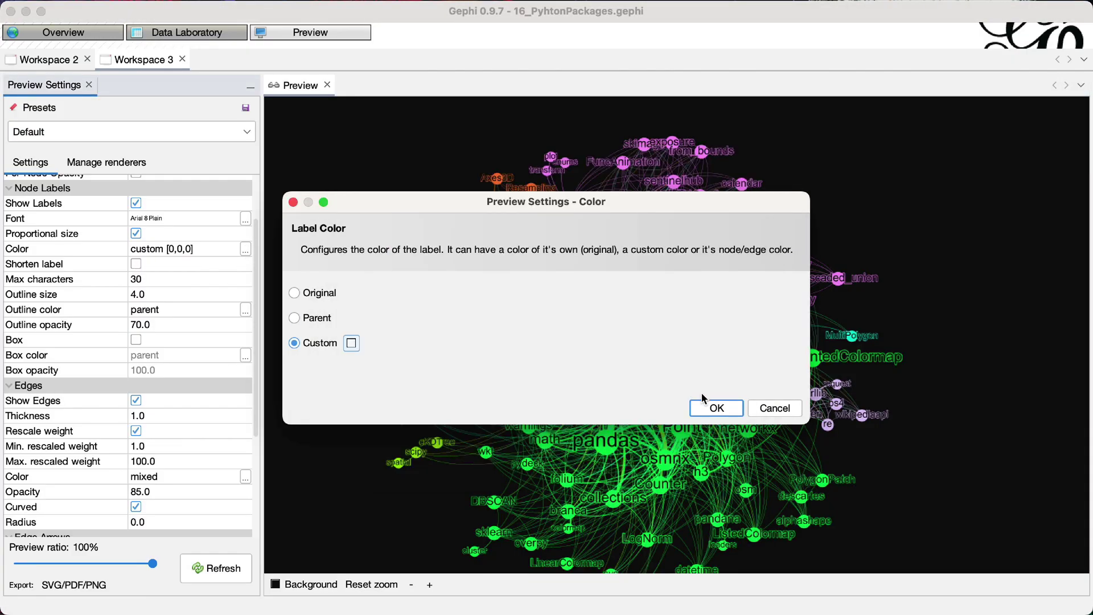
pyautogui.click(677, 407)
pyautogui.click(211, 568)
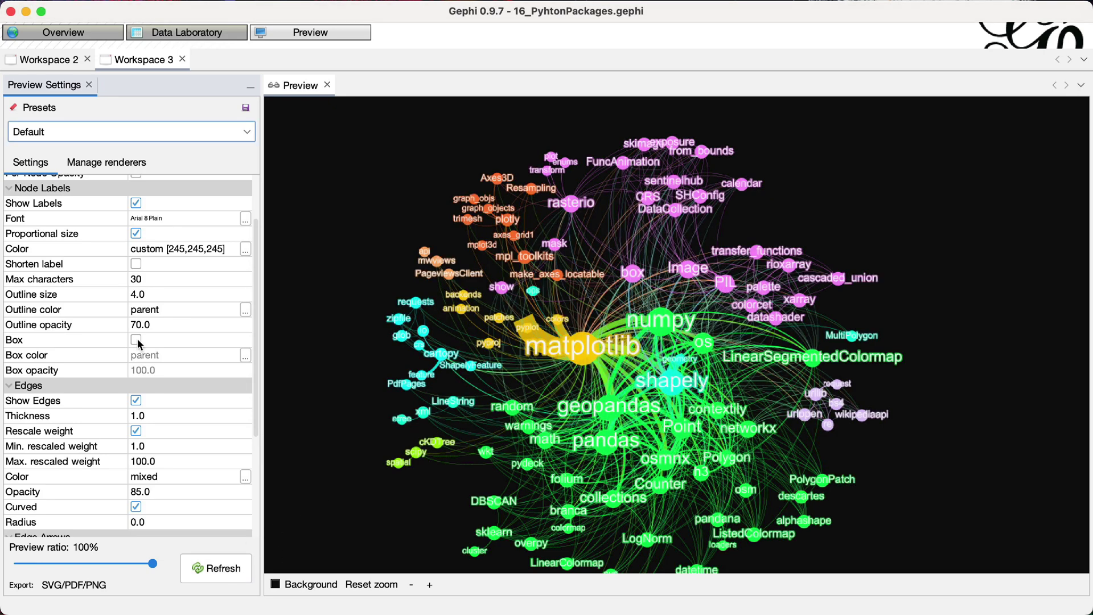
# Remove label outlines by setting outline size to 0.0 and refresh.
pyautogui.click(146, 296)
pyautogui.write('0')
pyautogui.click(236, 569)
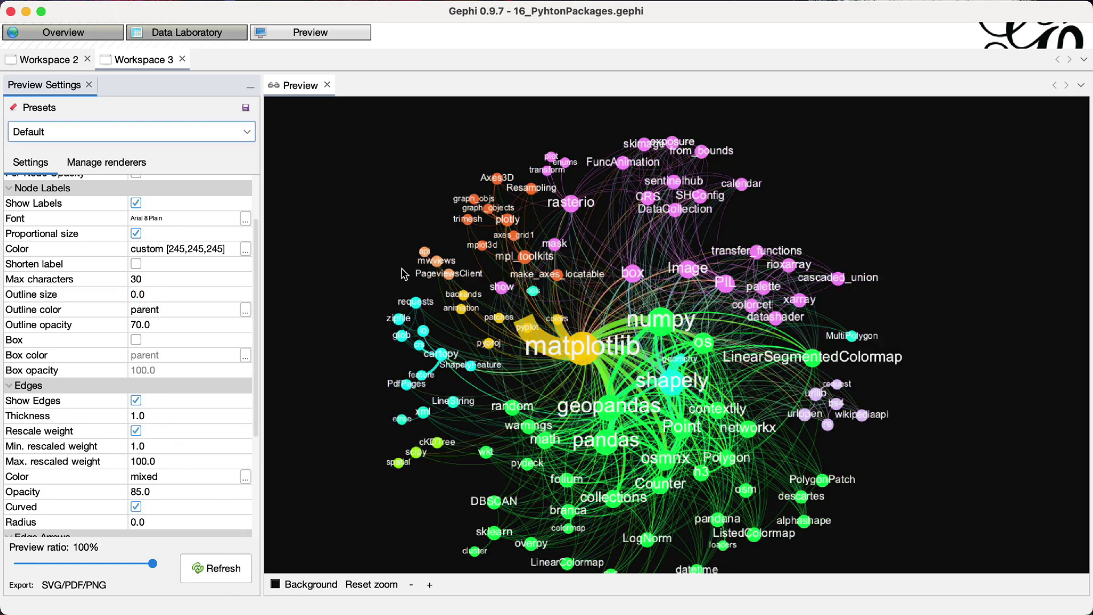
# Run Label Adjust in Overview and drag the exposure node up and right.
pyautogui.click(109, 33)
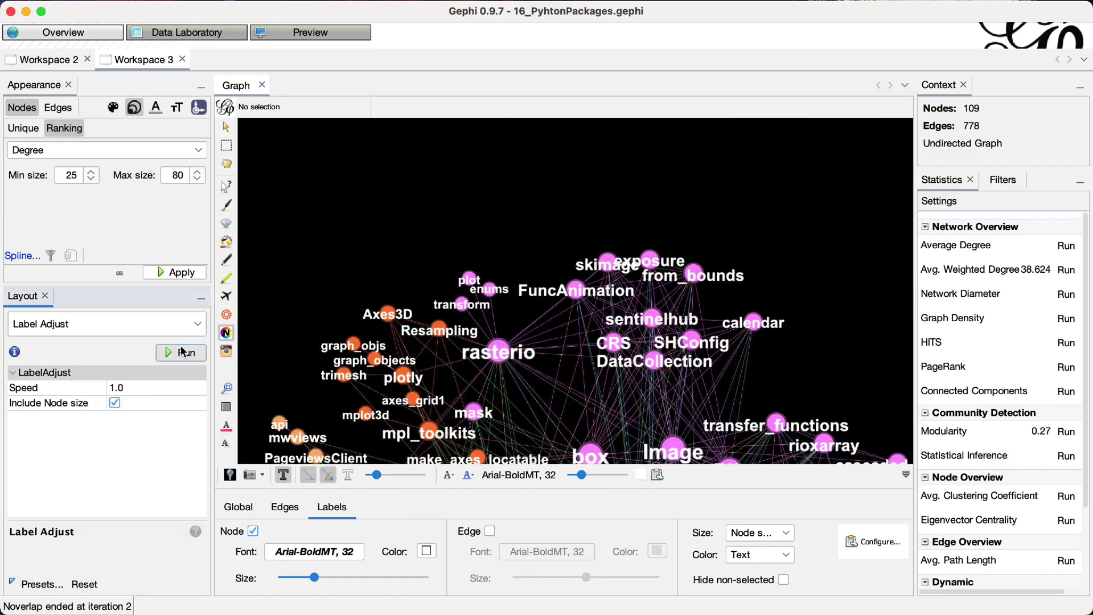
pyautogui.click(182, 351)
pyautogui.click(739, 273)
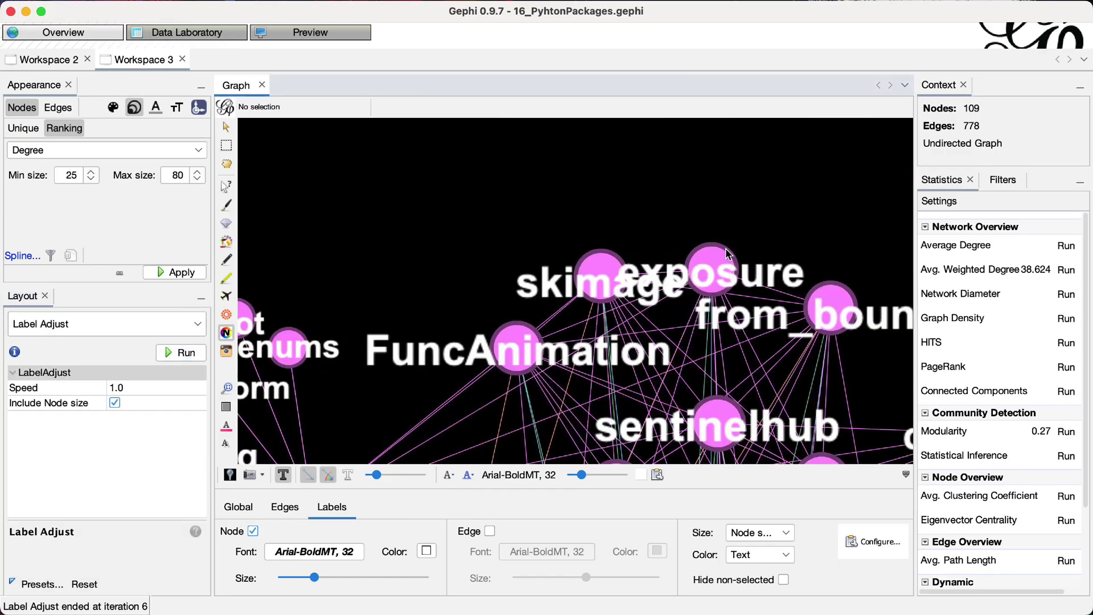
pyautogui.click(226, 164)
pyautogui.moveTo(721, 262); pyautogui.dragTo(743, 219)
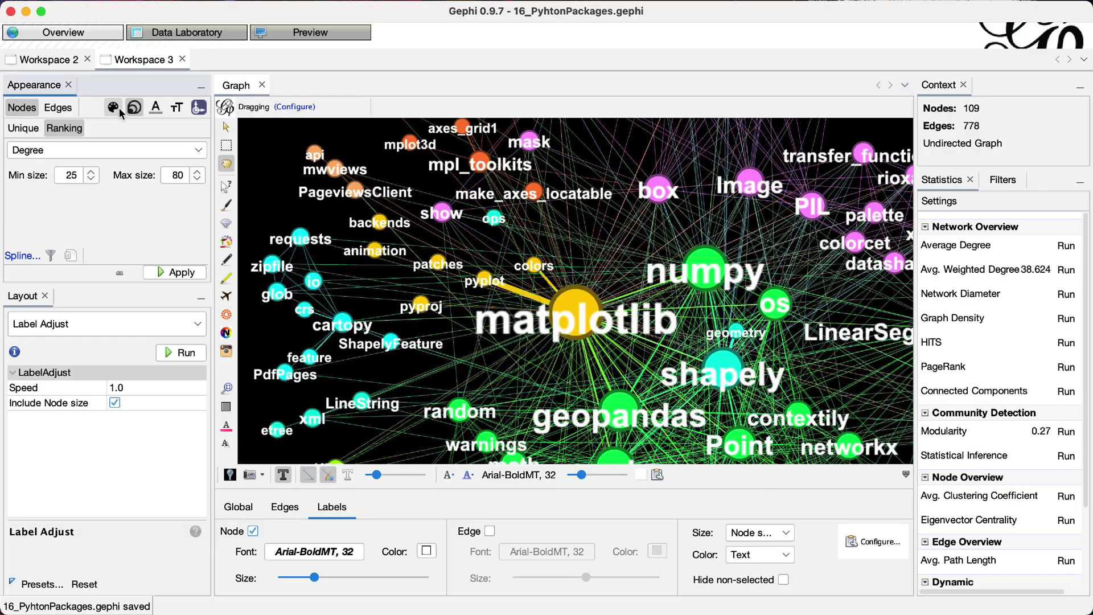
# Colour nodes by Modularity Class with a recent palette and refresh the preview.
pyautogui.click(113, 107)
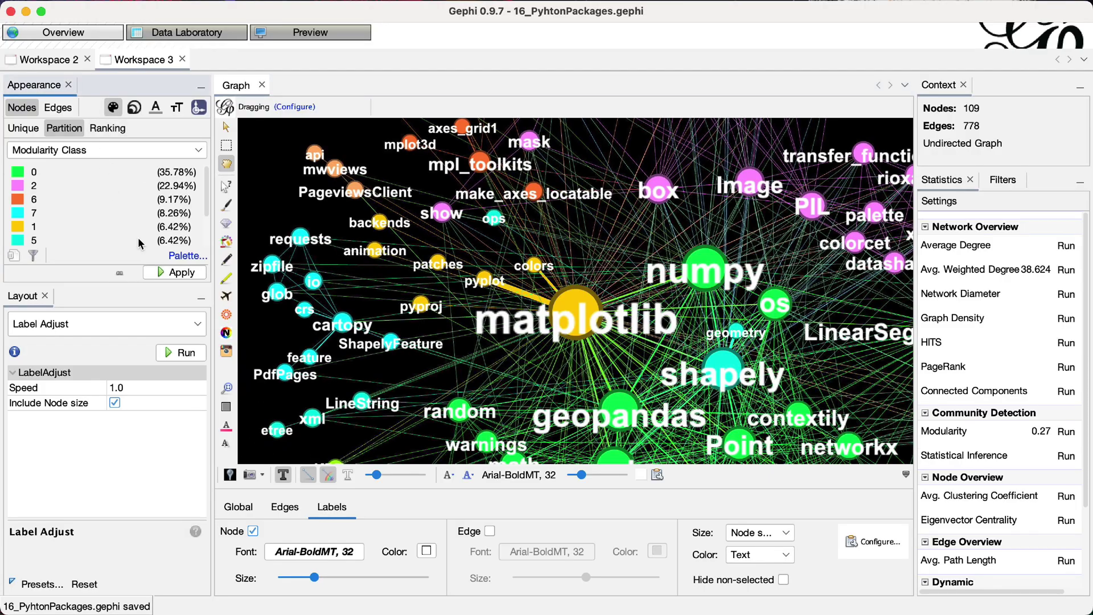
pyautogui.click(186, 257)
pyautogui.click(200, 293)
pyautogui.scroll(-2, 278, 318)
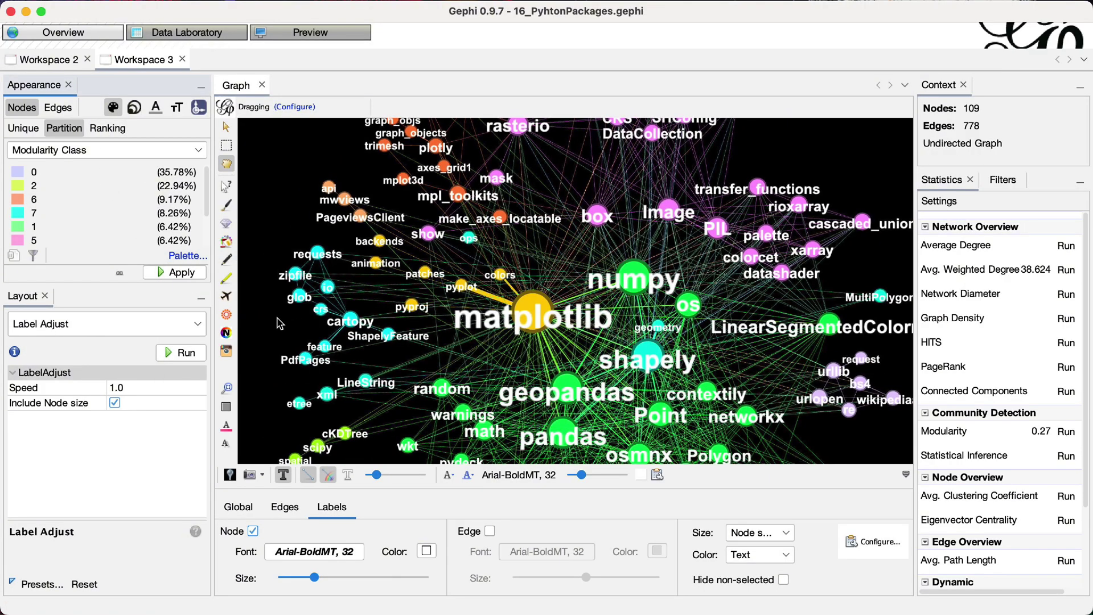
pyautogui.click(184, 276)
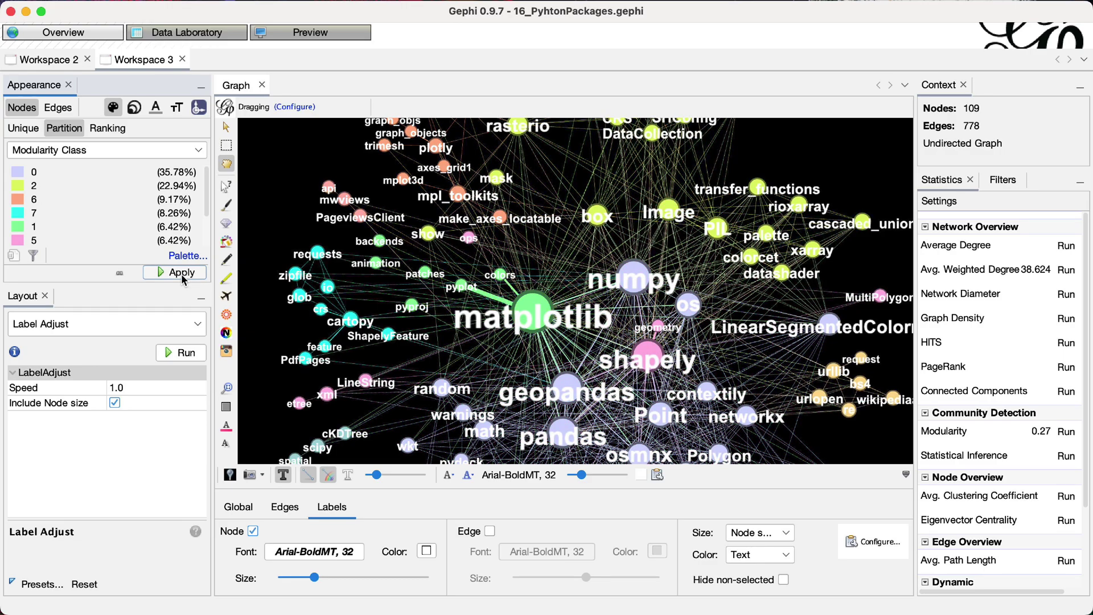
pyautogui.click(342, 33)
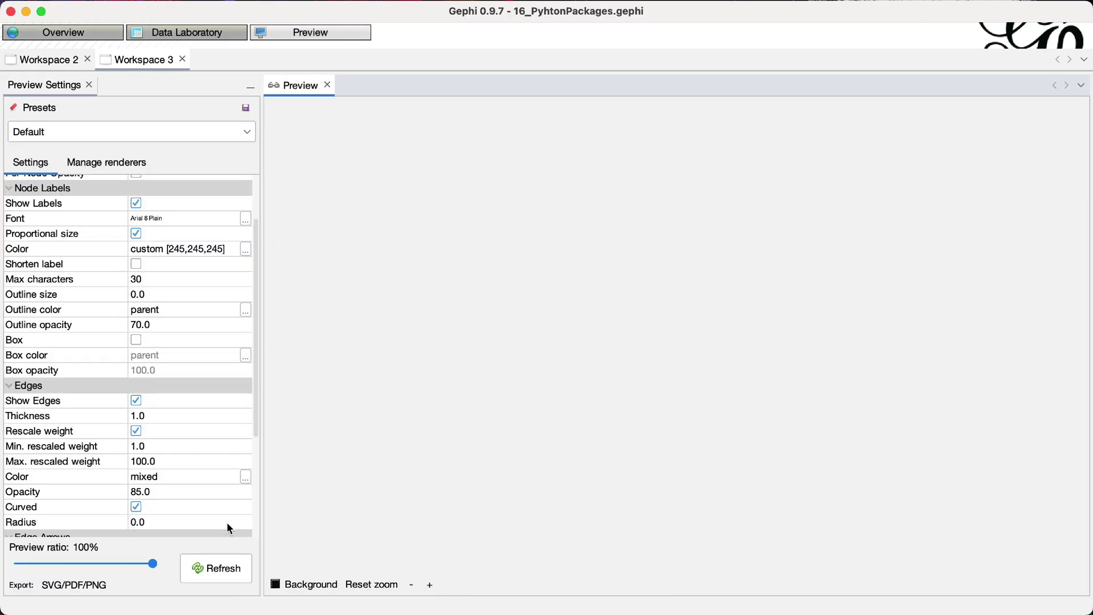
pyautogui.click(217, 567)
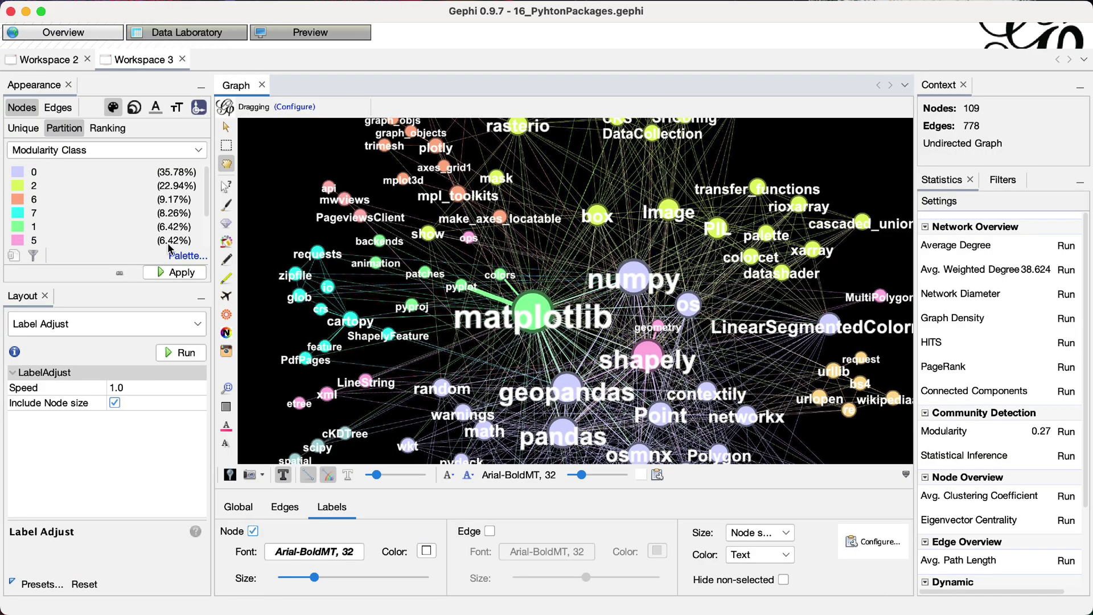
pyautogui.click(172, 255)
# Generate an eight-colour Pimp palette, apply it to the Modularity Class communities, and view Preview.
pyautogui.moveTo(290, 390)
pyautogui.click(290, 435)
pyautogui.click(450, 254)
pyautogui.click(421, 365)
pyautogui.click(638, 252)
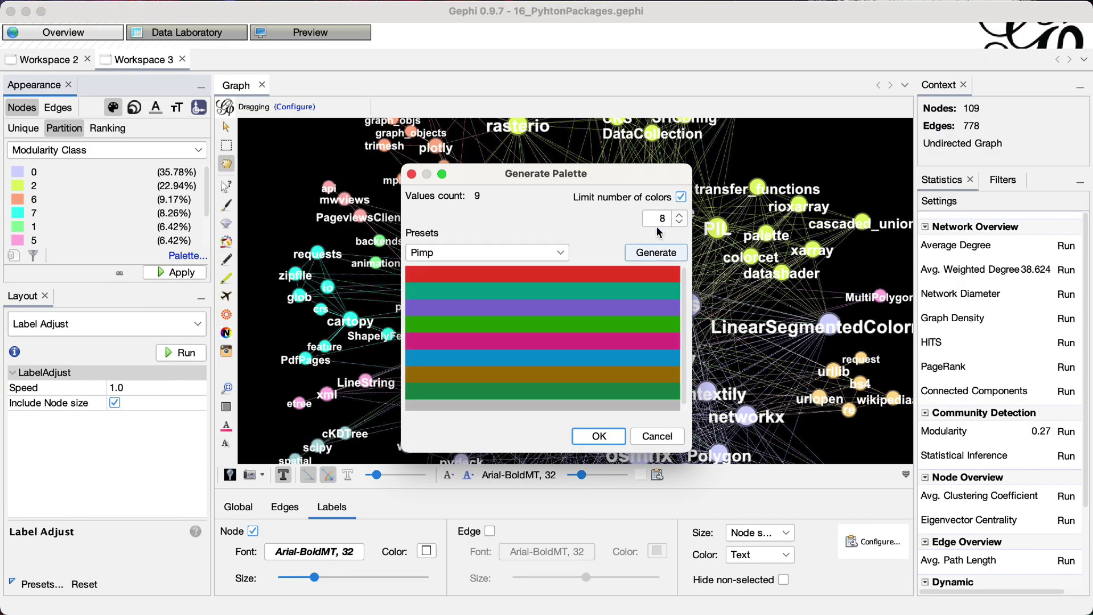
pyautogui.click(613, 437)
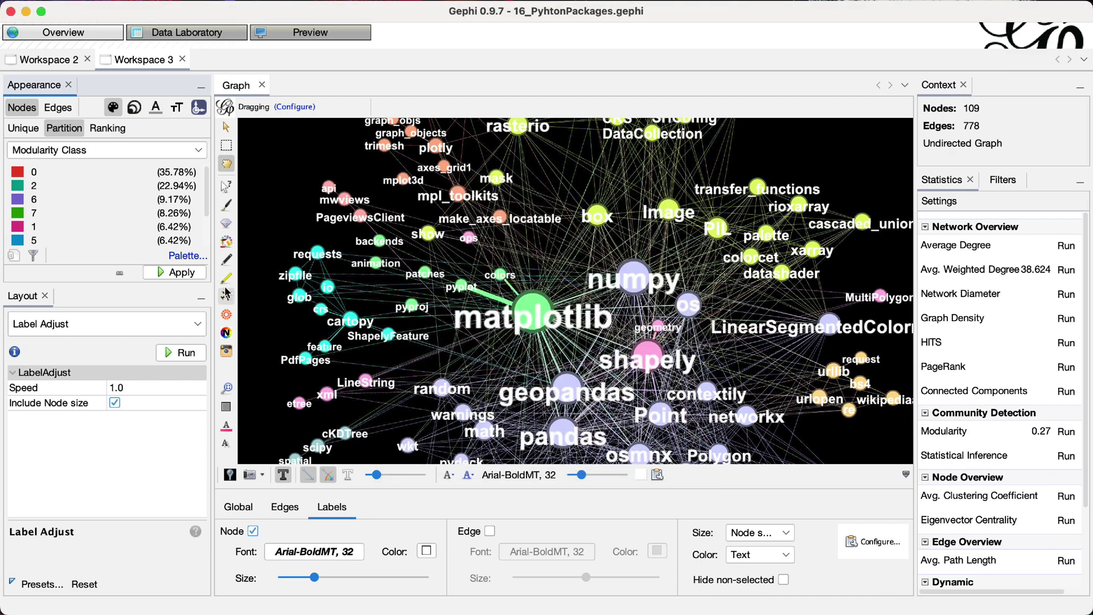
pyautogui.click(177, 272)
pyautogui.scroll(-2, 452, 260)
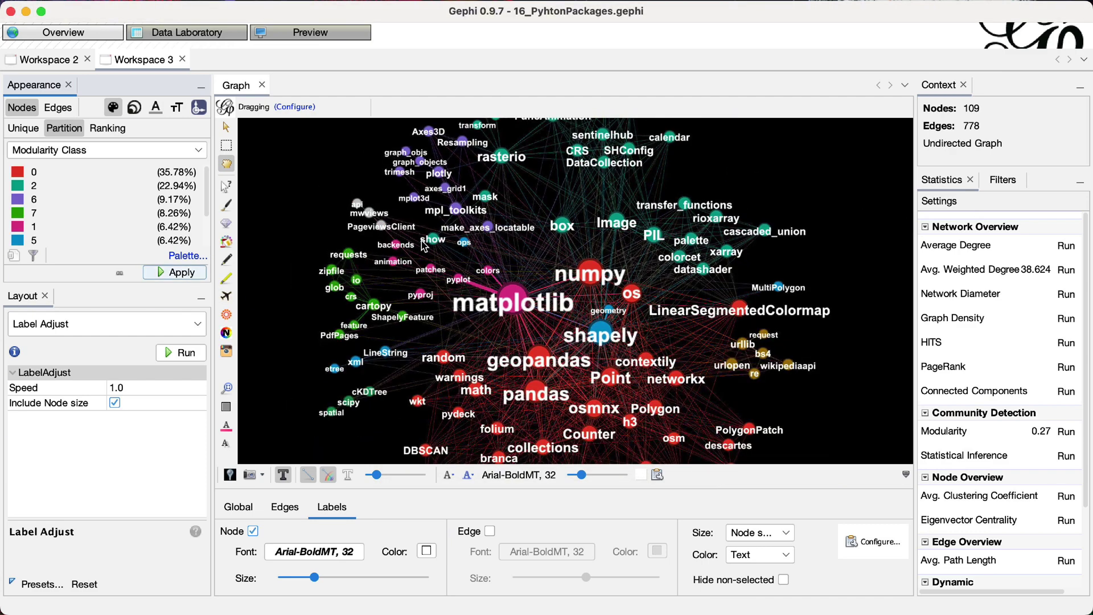
pyautogui.scroll(-2, 478, 308)
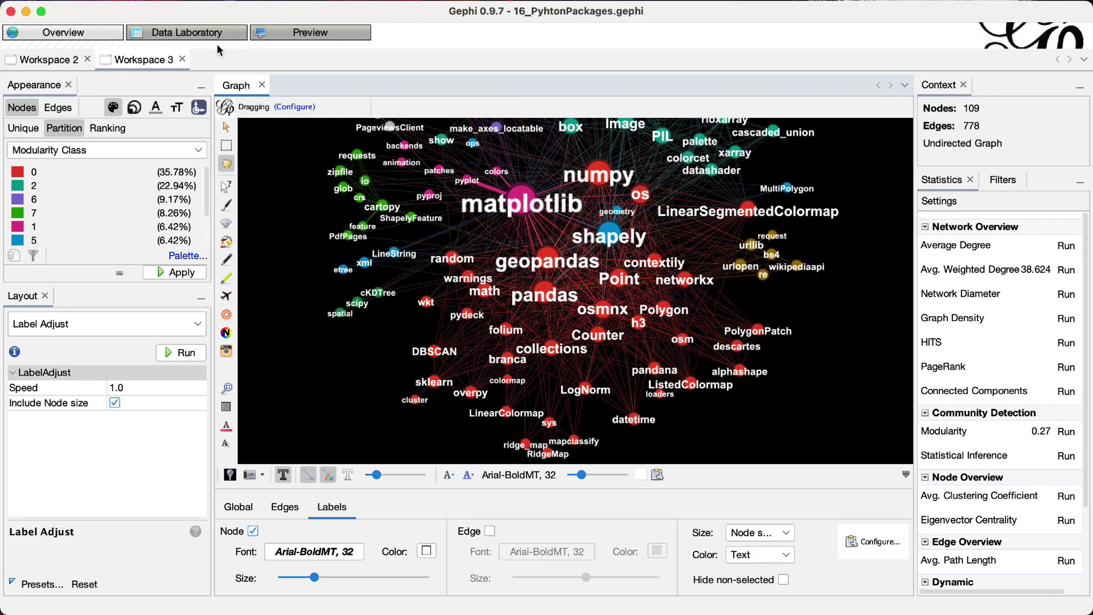
pyautogui.click(321, 32)
# Render the preview with the new community colours and save the project.
pyautogui.click(216, 568)
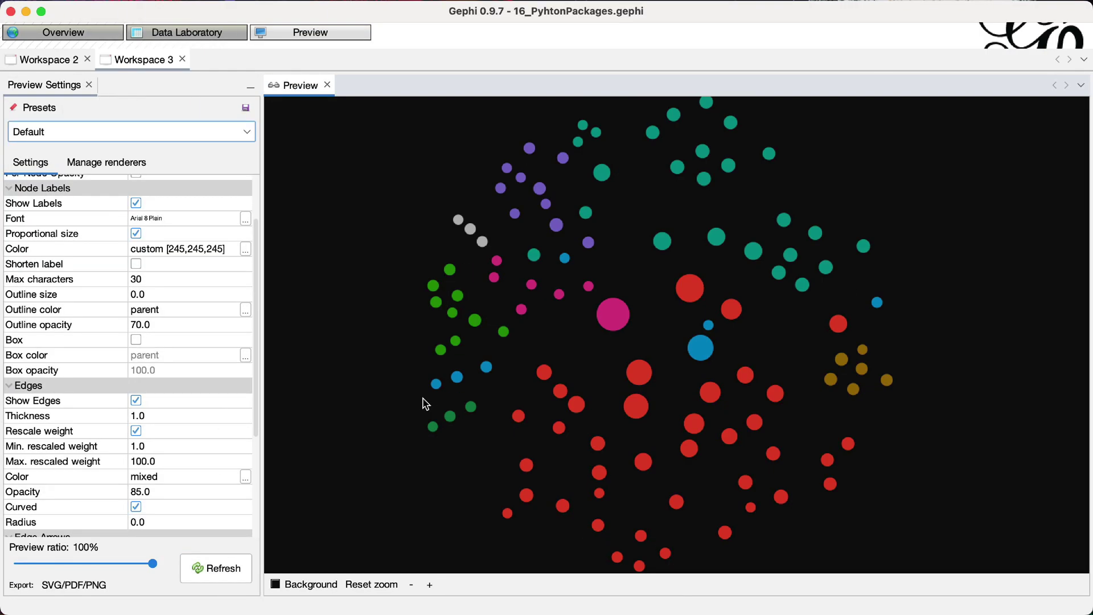
pyautogui.moveTo(417, 392); pyautogui.dragTo(397, 380)
pyautogui.press('cmd+s')
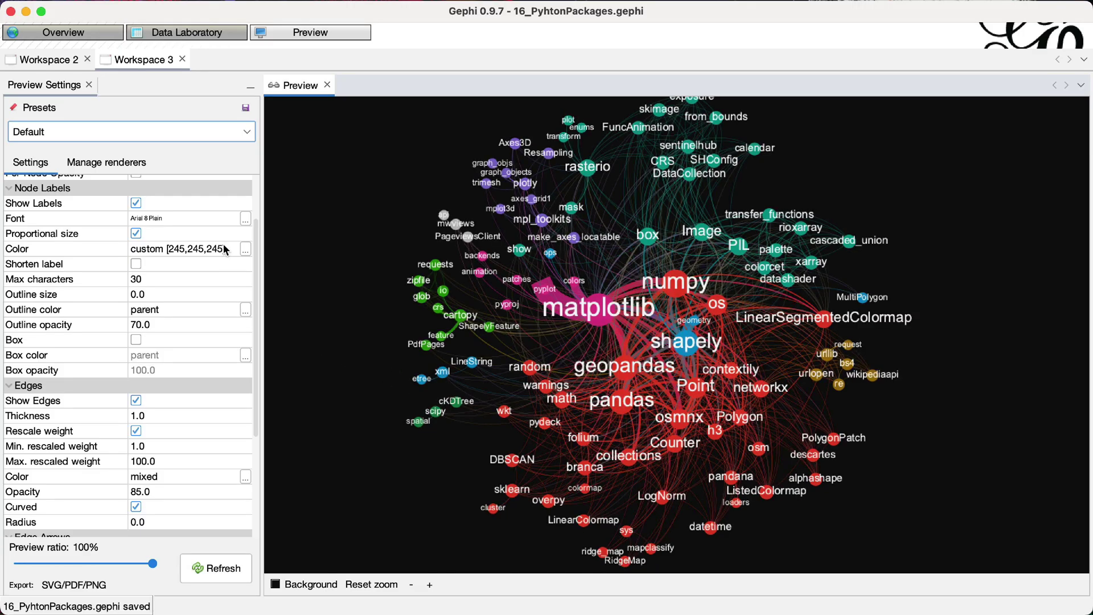
# Set the node label outline size to 4.0 and check the labels in the preview.
pyautogui.click(154, 293)
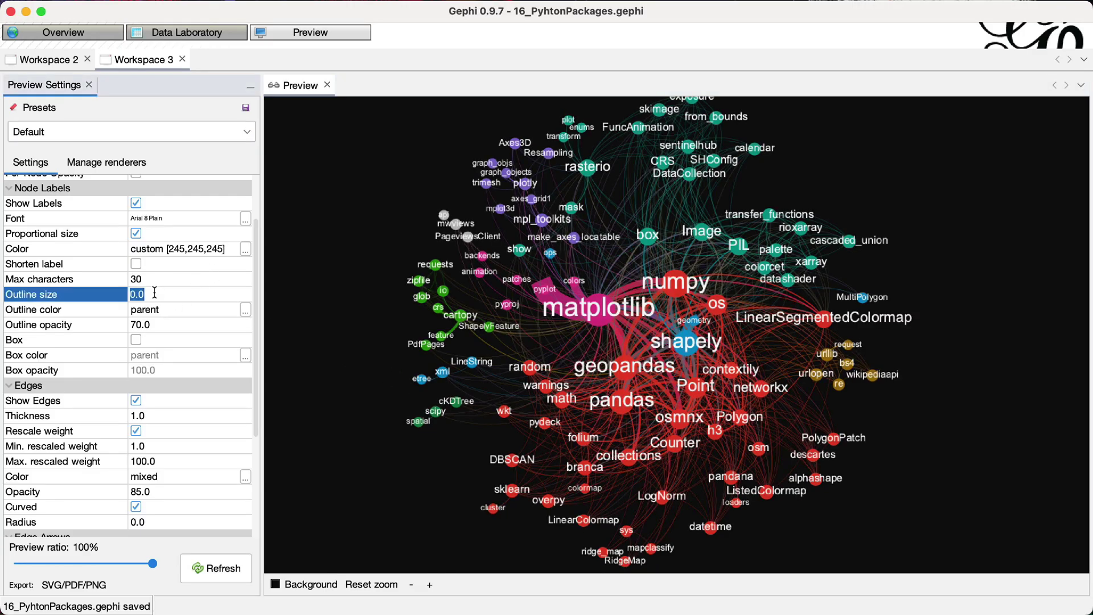
pyautogui.write('4')
pyautogui.press('Return')
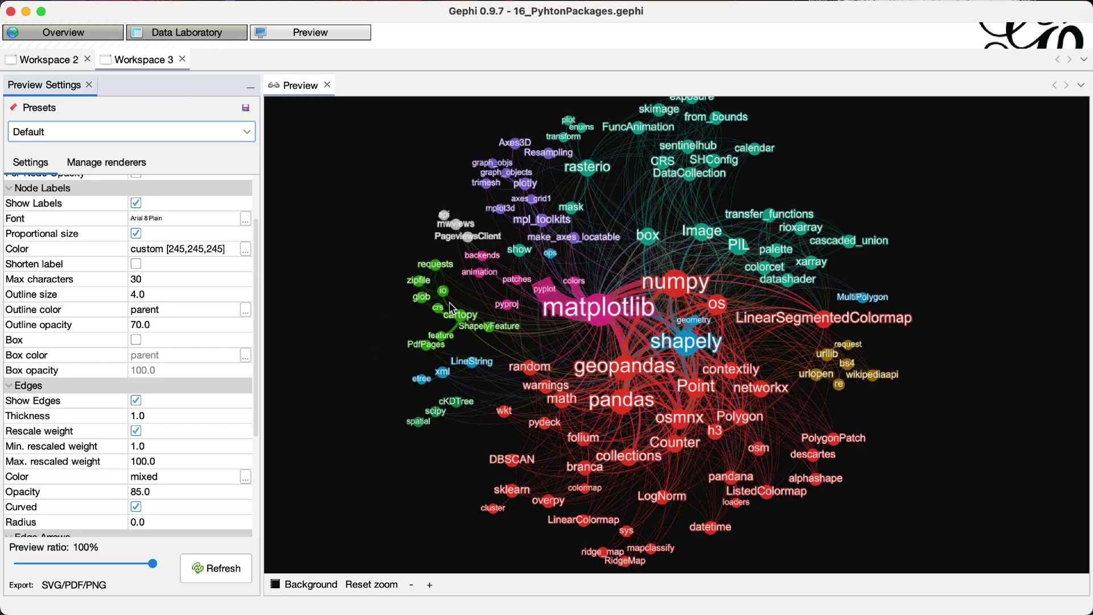
pyautogui.moveTo(461, 306); pyautogui.dragTo(462, 280)
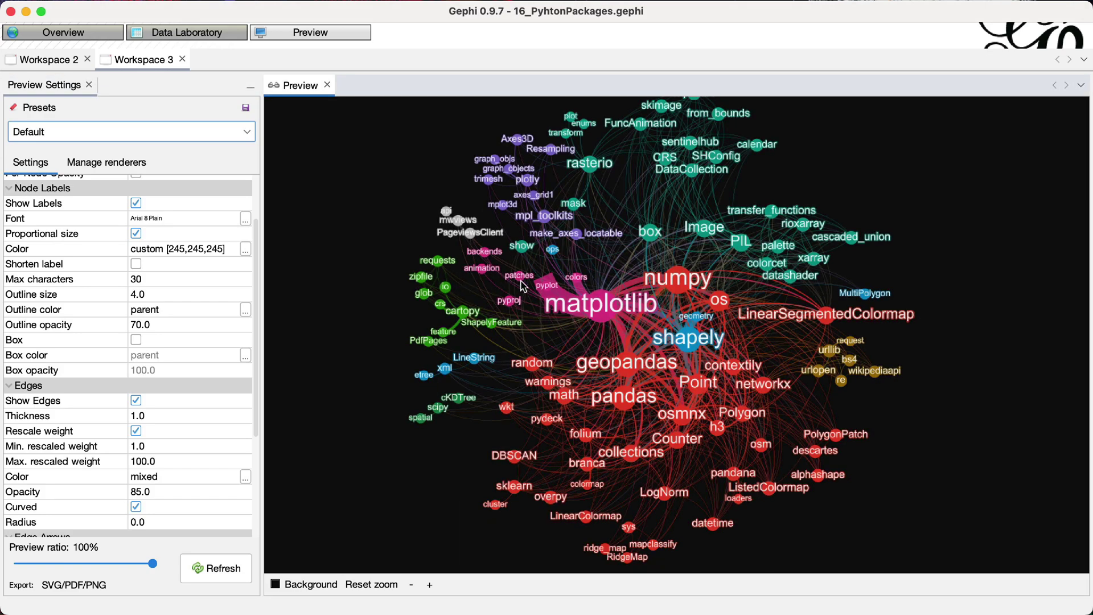
pyautogui.scroll(5, 515, 277)
pyautogui.scroll(-6, 524, 293)
pyautogui.click(80, 585)
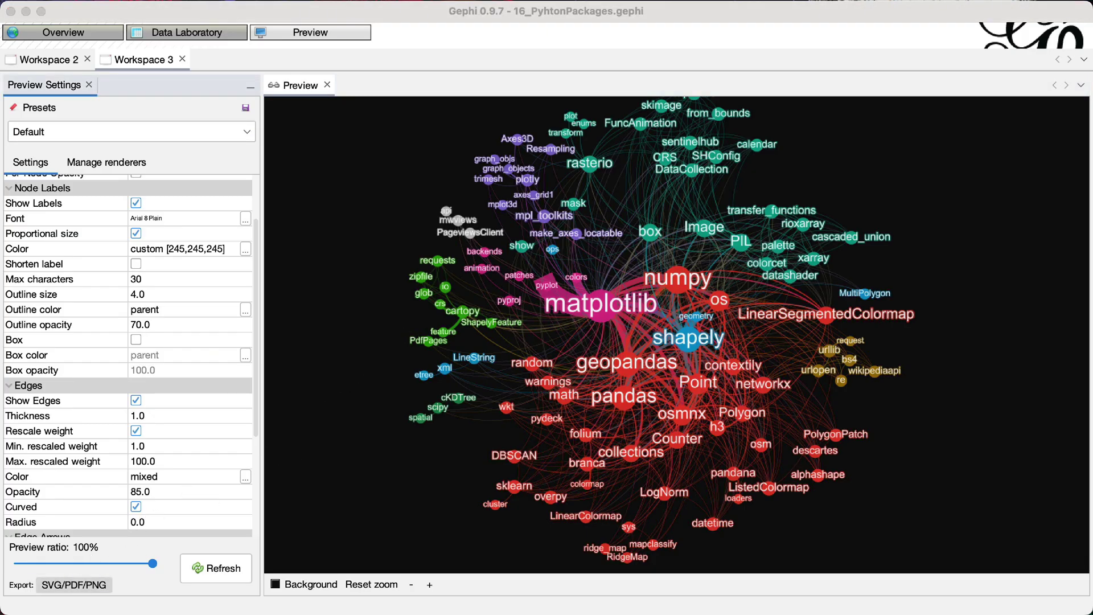
pyautogui.press('Return')
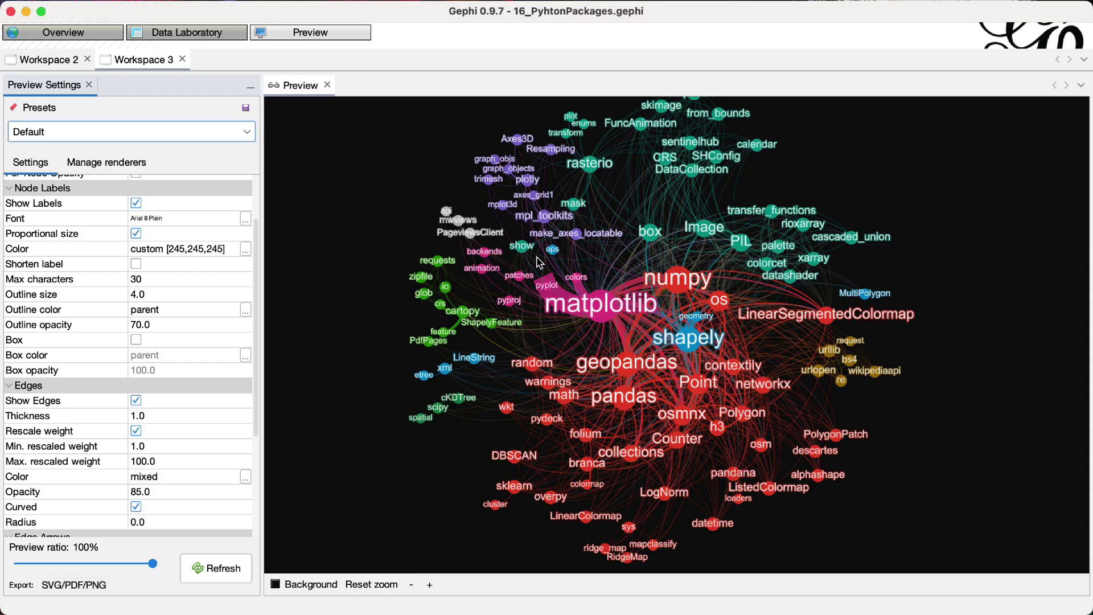